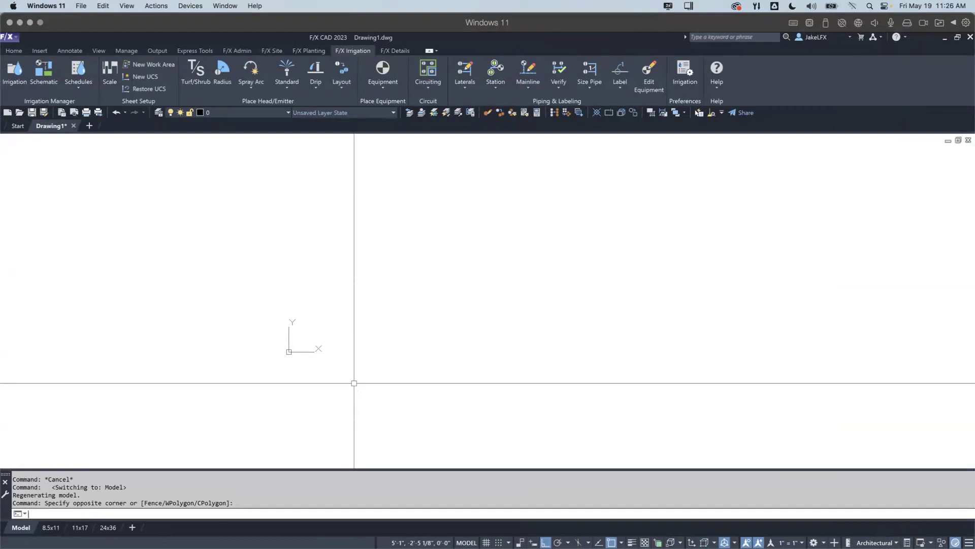
Open the Windows Fonts control panel window and move it aside, clear of the middle of the drawing.
key("super")
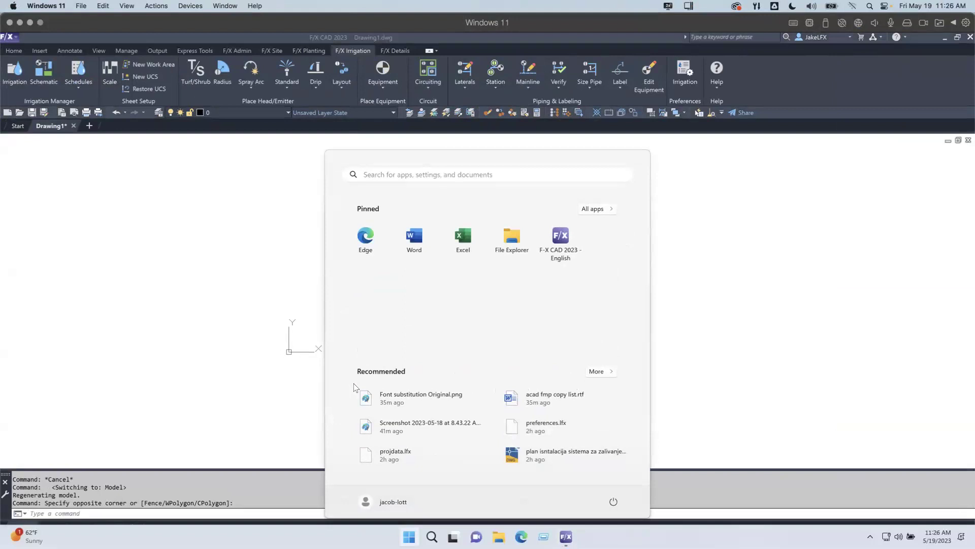
type("fonts")
key("Return")
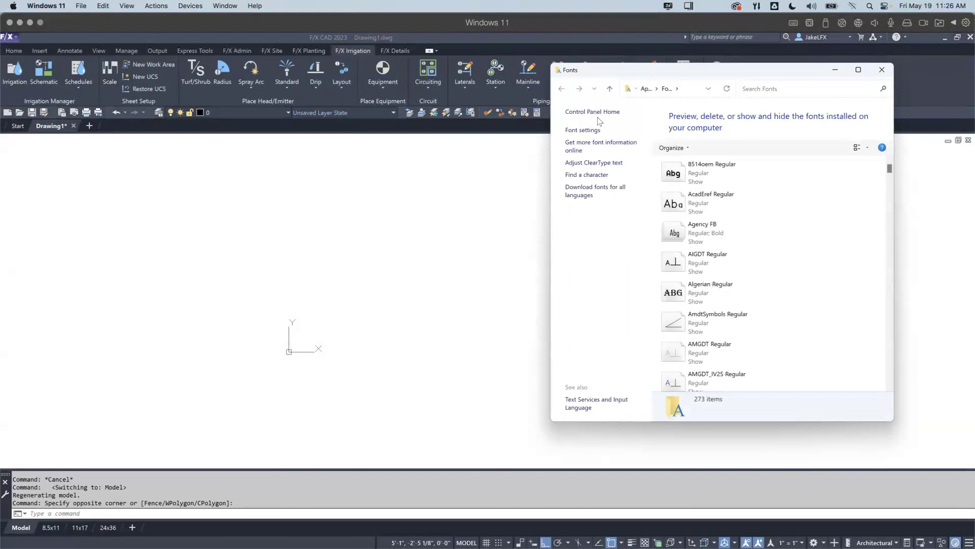
left_click_drag(623, 73, 680, 72)
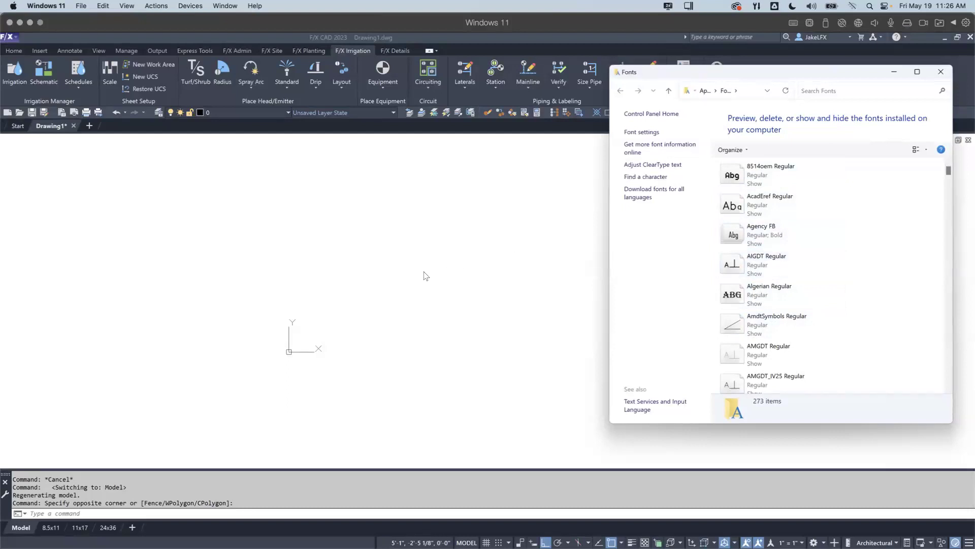
Run Registry Editor as administrator and allow it to make changes.
key("super")
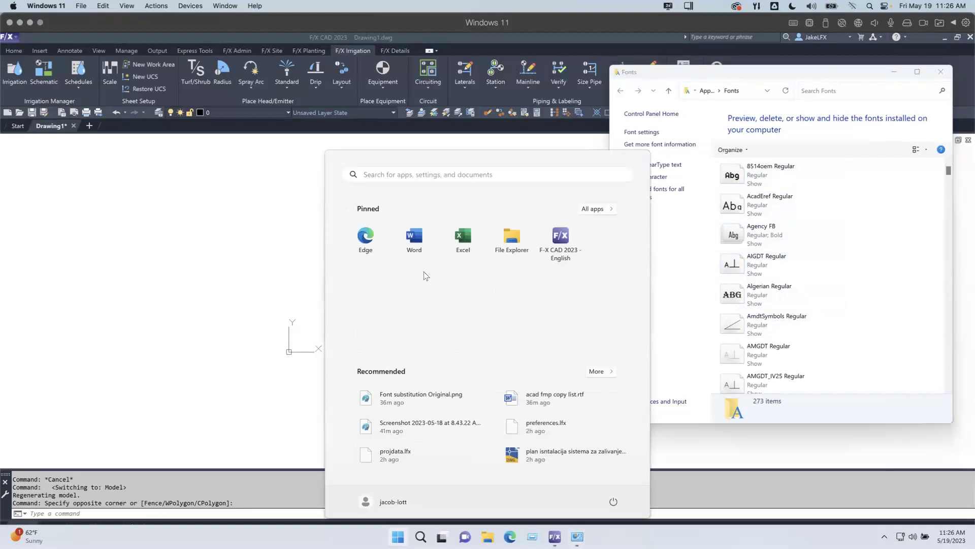
type("re")
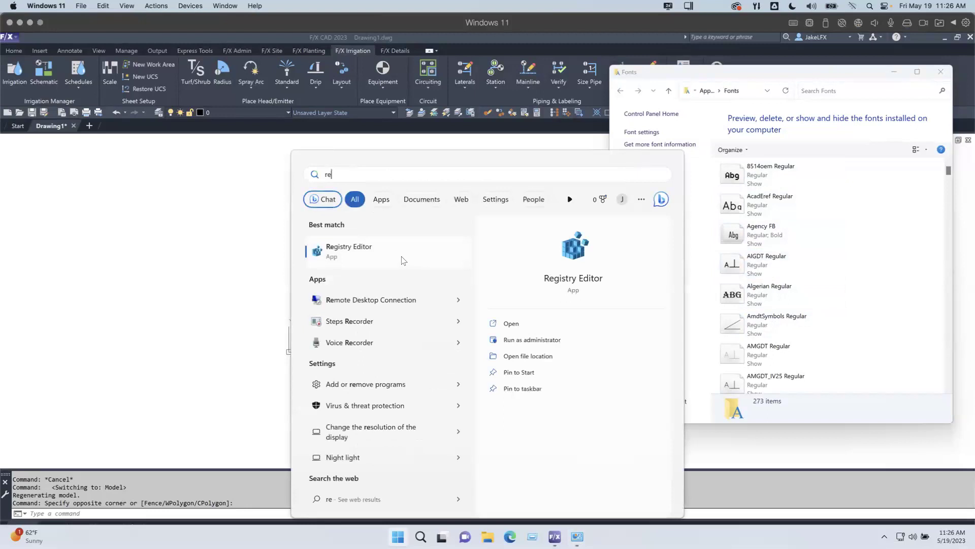
right_click(344, 254)
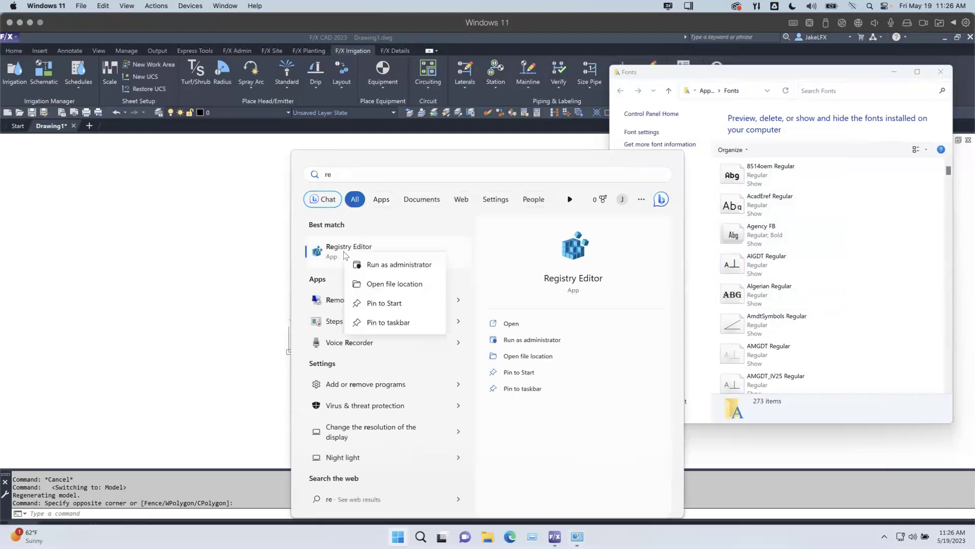
left_click(383, 268)
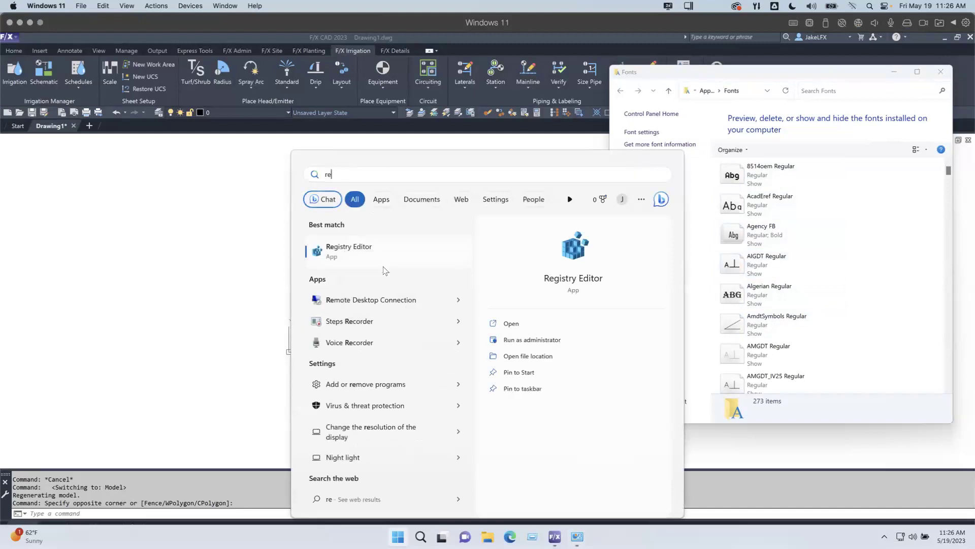
left_click(429, 365)
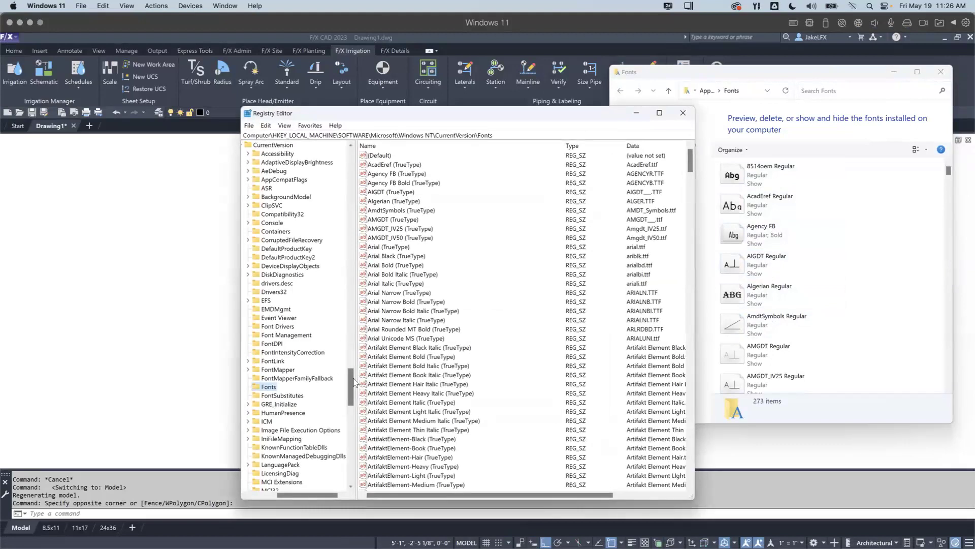
Widen the Registry Editor window and its key tree so the root keys show with their full names.
left_click_drag(353, 381, 354, 159)
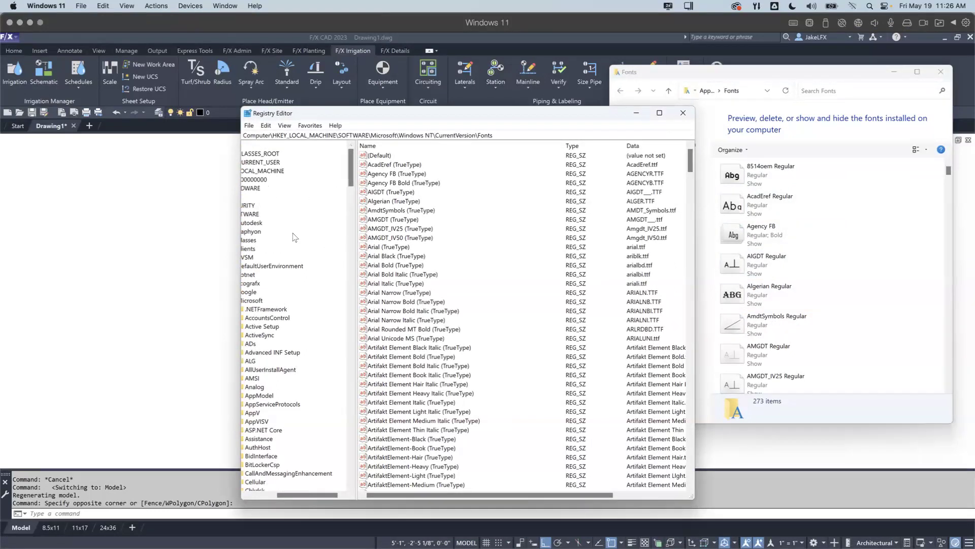
left_click_drag(237, 261, 152, 260)
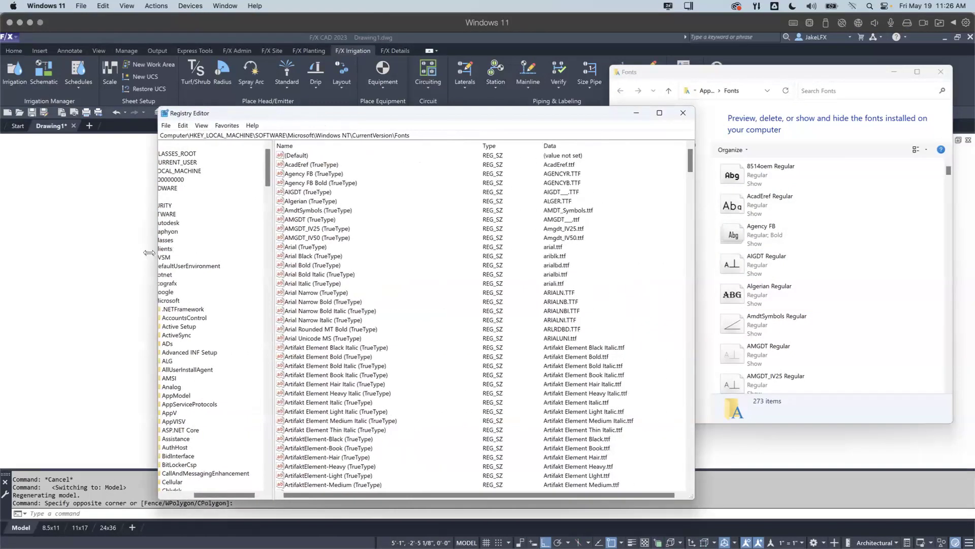
left_click_drag(265, 292, 318, 289)
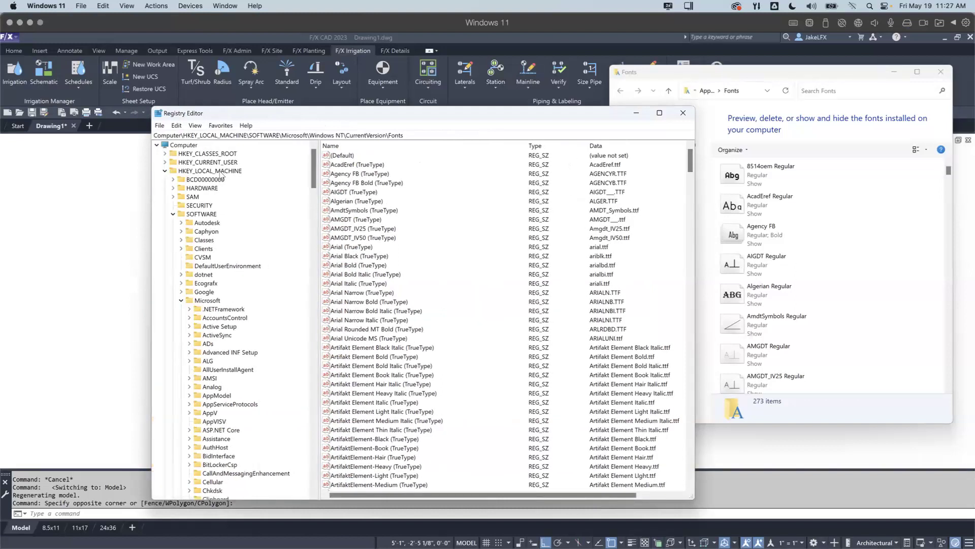
Go to the registry key HKEY_LOCAL_MACHINE\SOFTWARE\Microsoft\Windows NT\CurrentVersion\Fonts and place the editor beside the Fonts window.
left_click(191, 158)
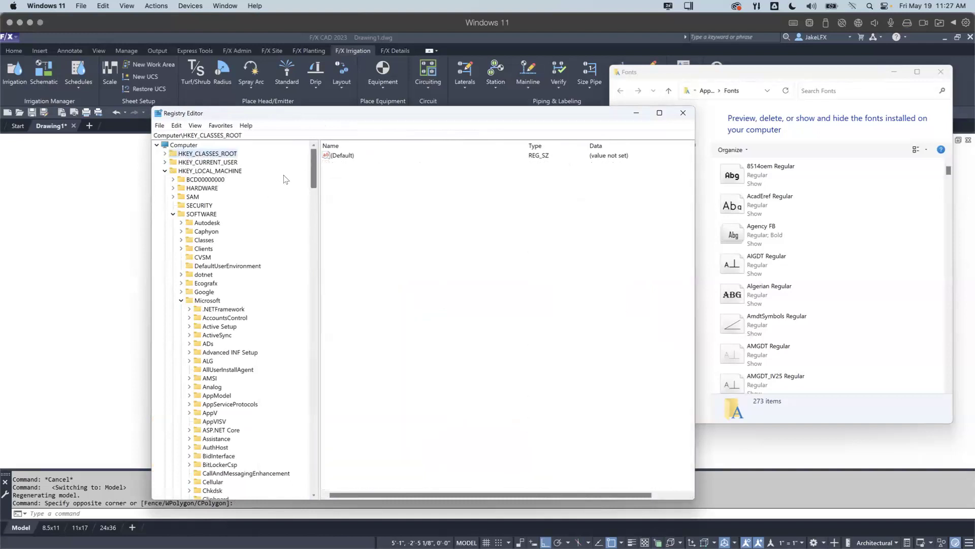
left_click(195, 172)
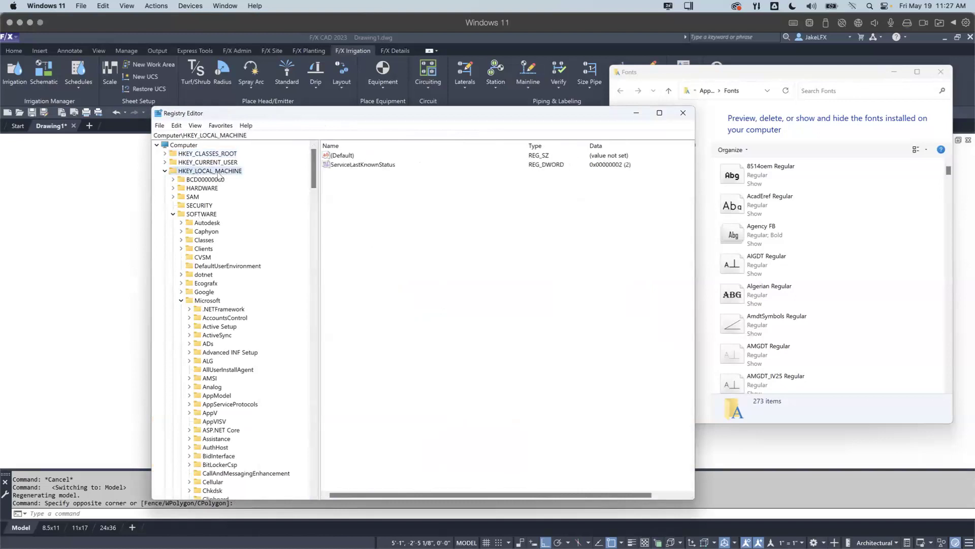
left_click(206, 214)
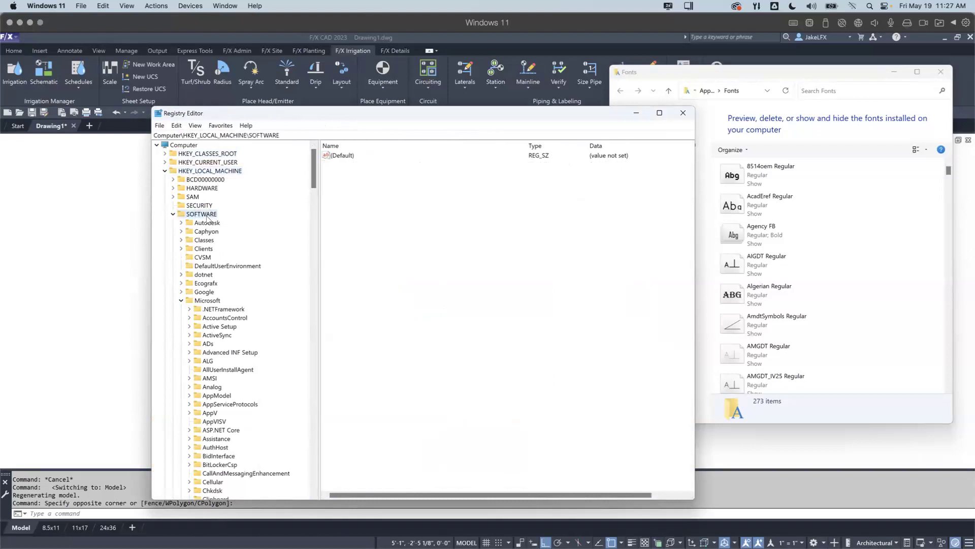
left_click(209, 301)
left_click_drag(312, 172, 310, 371)
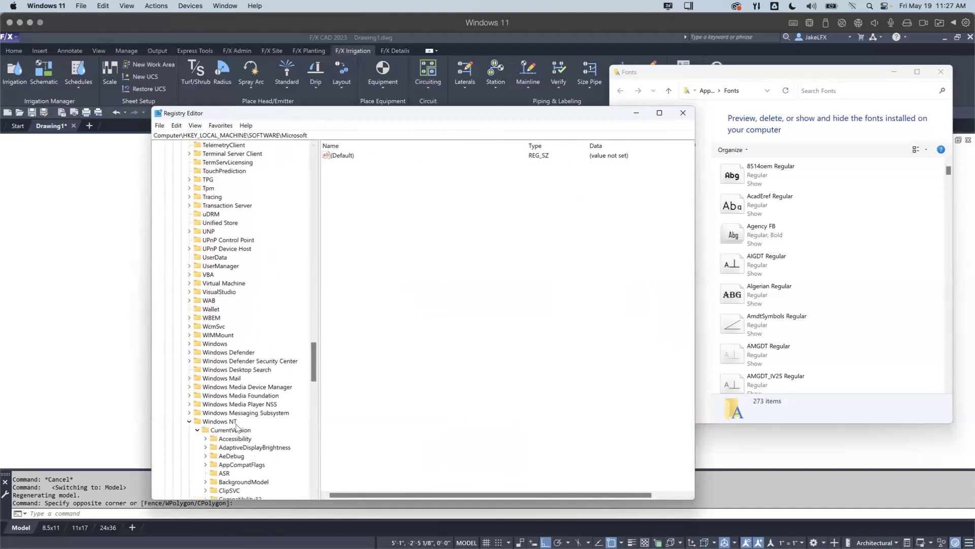
left_click(236, 421)
left_click_drag(311, 360, 314, 396)
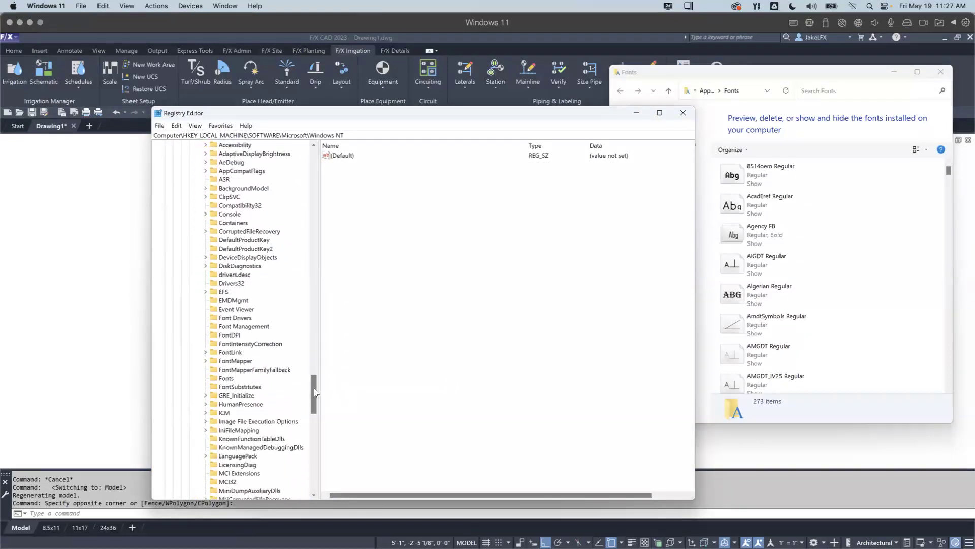
left_click(227, 378)
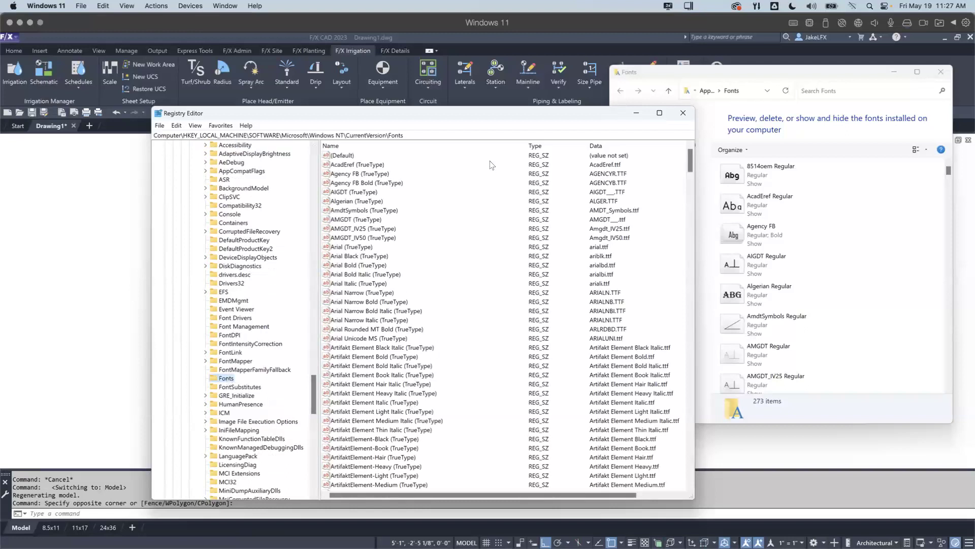
left_click_drag(478, 114, 395, 80)
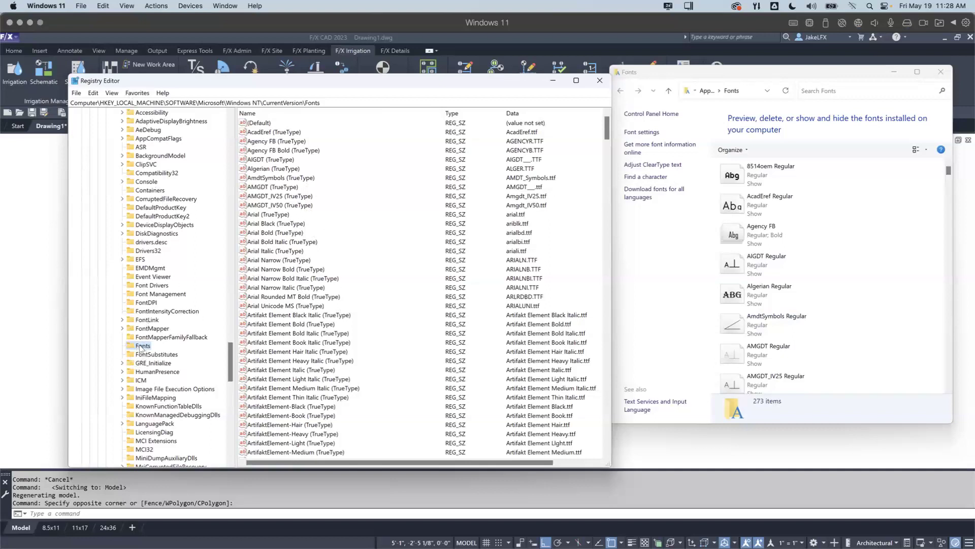
Leave the Fonts key for other keys such as ClipSVC, and return to it with the saved Fonts favorite.
left_click(138, 93)
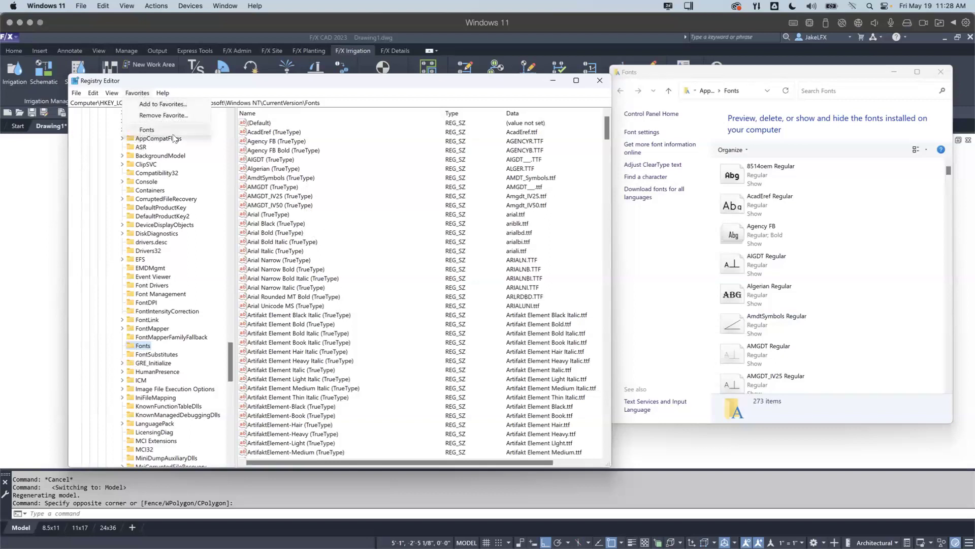
left_click(153, 286)
left_click(157, 208)
left_click(152, 165)
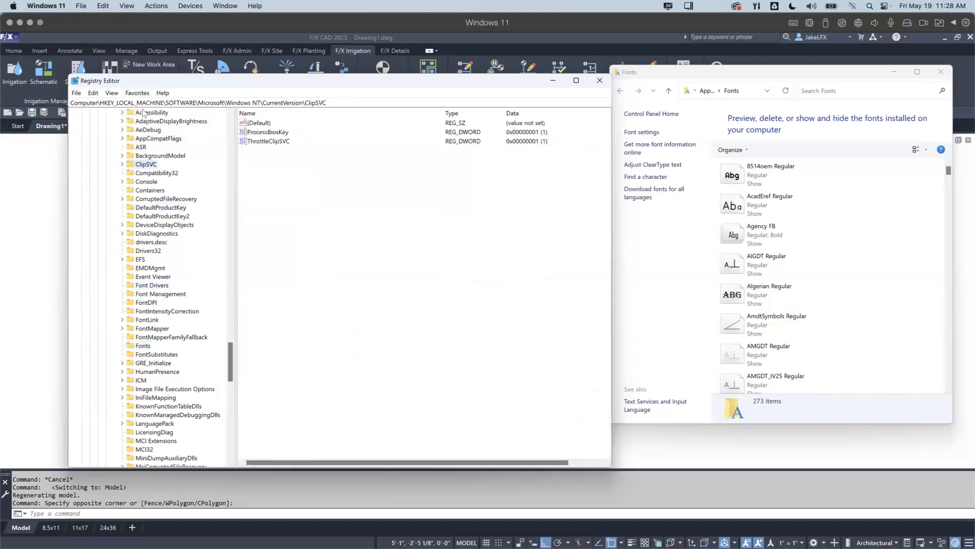
left_click(141, 93)
left_click(143, 130)
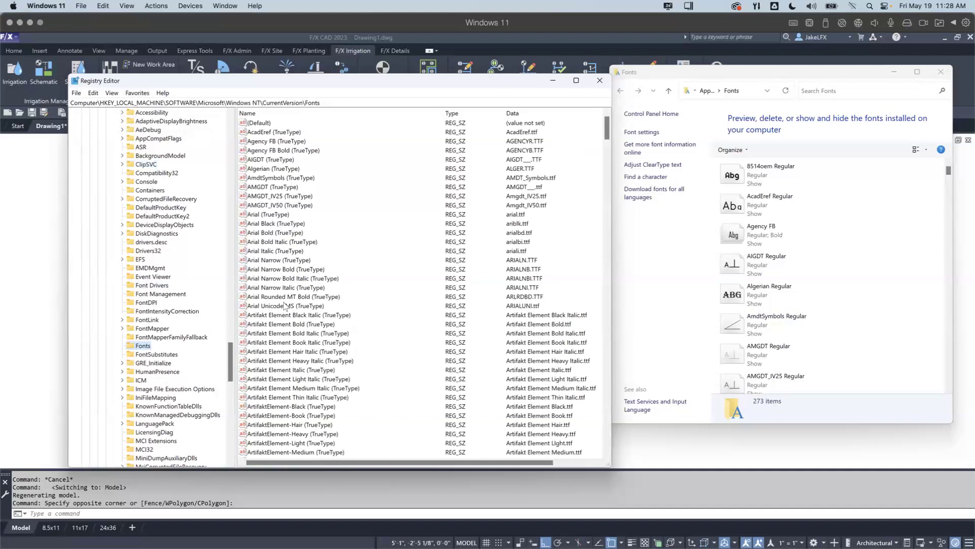
Run Command Prompt as administrator and move its window so the registry's font name list stays visible.
key("super")
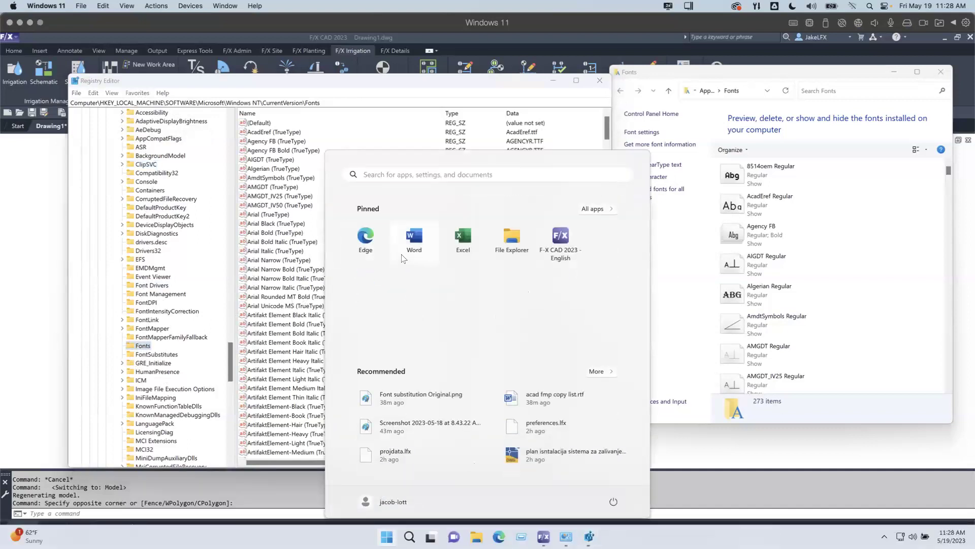
type("com")
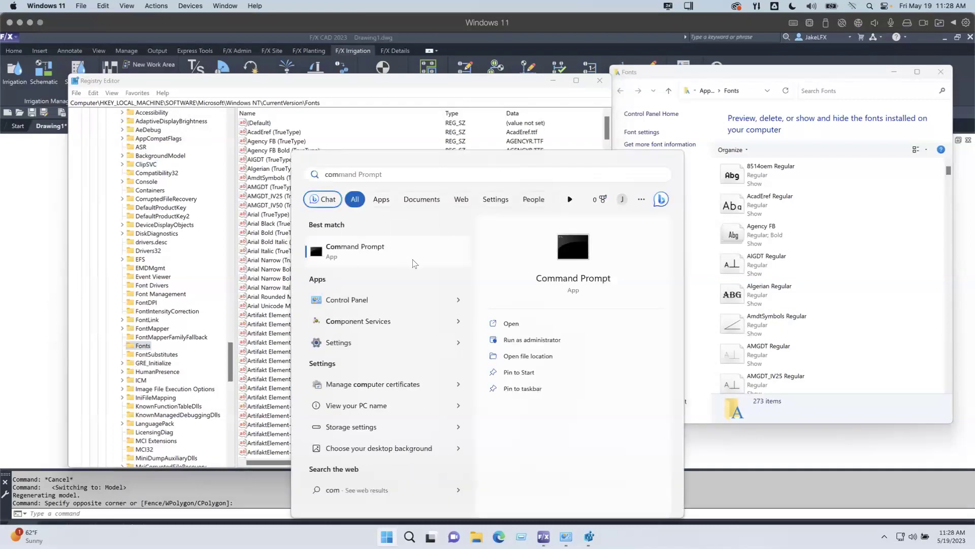
right_click(367, 256)
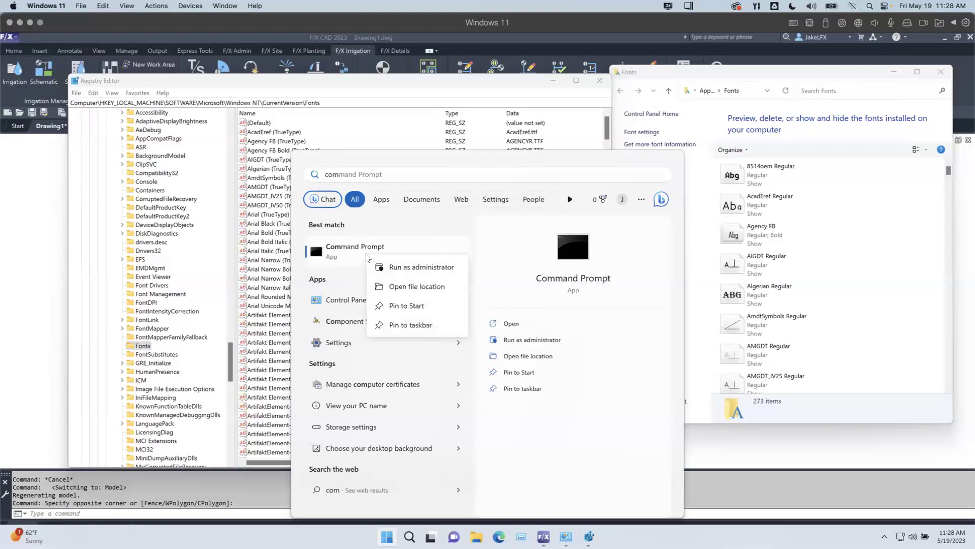
left_click(411, 270)
left_click(428, 363)
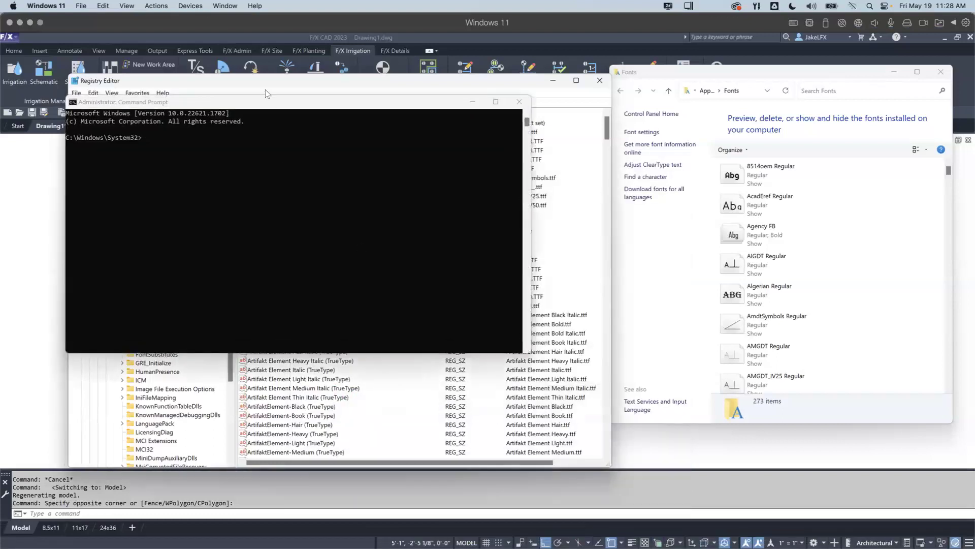
left_click_drag(258, 104, 241, 148)
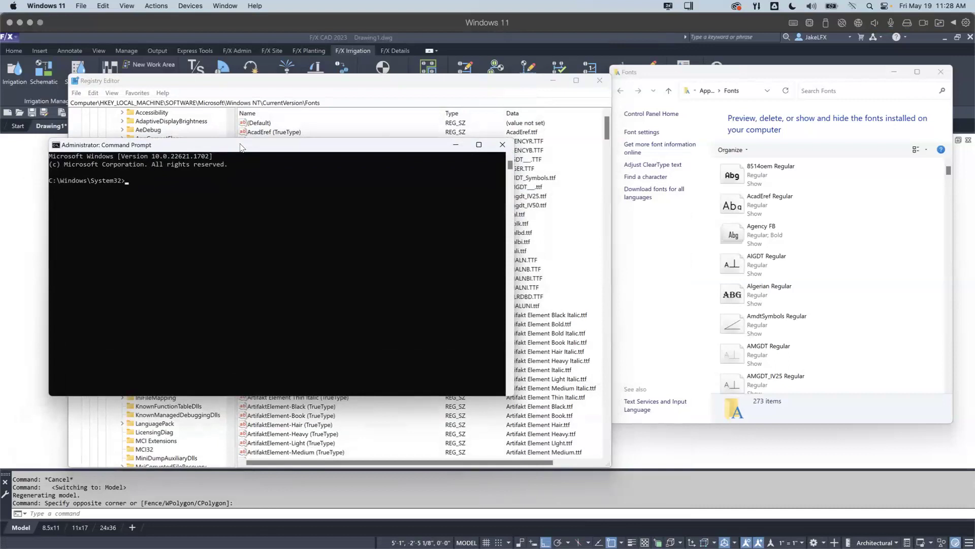
left_click_drag(241, 140, 678, 67)
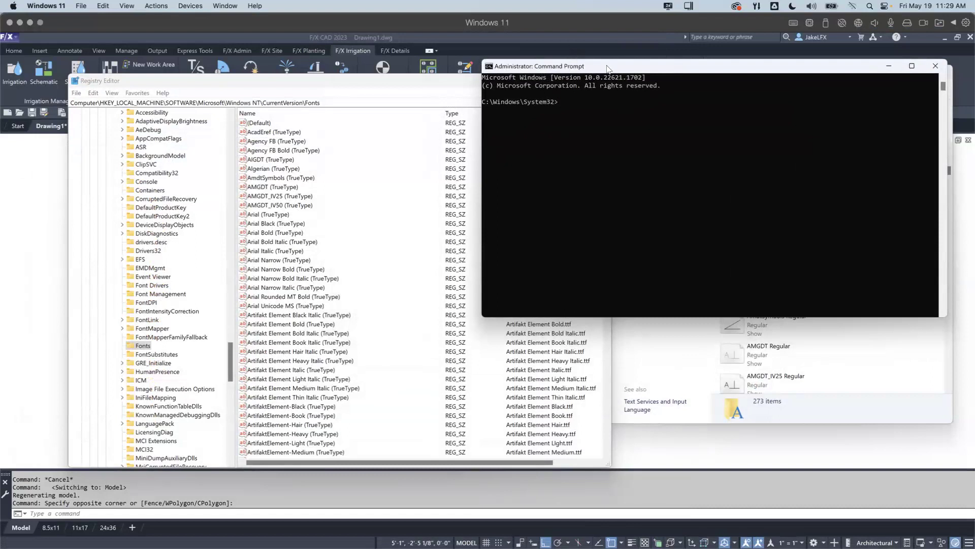
left_click_drag(608, 68, 549, 85)
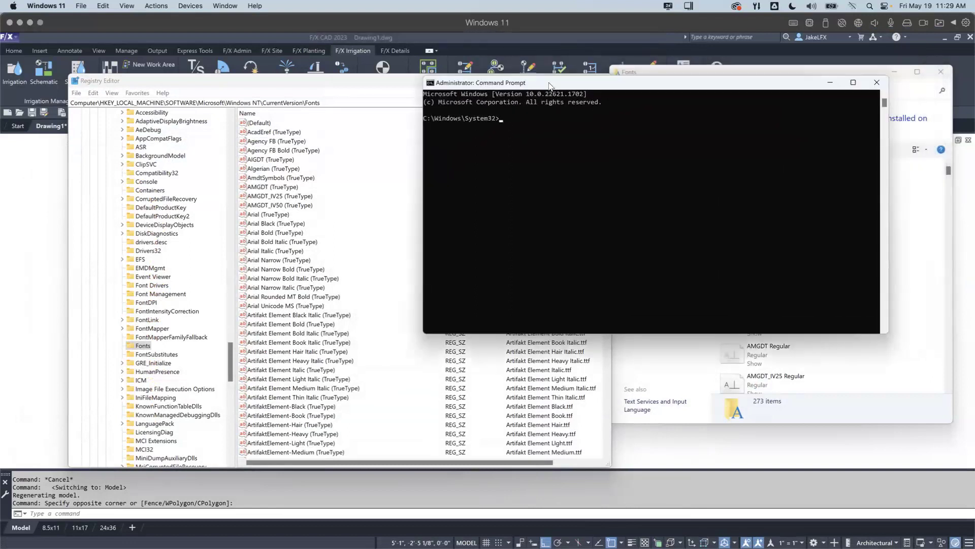
Change the Command Prompt's working directory to \windows\fonts.
type("cd \\windows\\")
type("fonts")
key("Return")
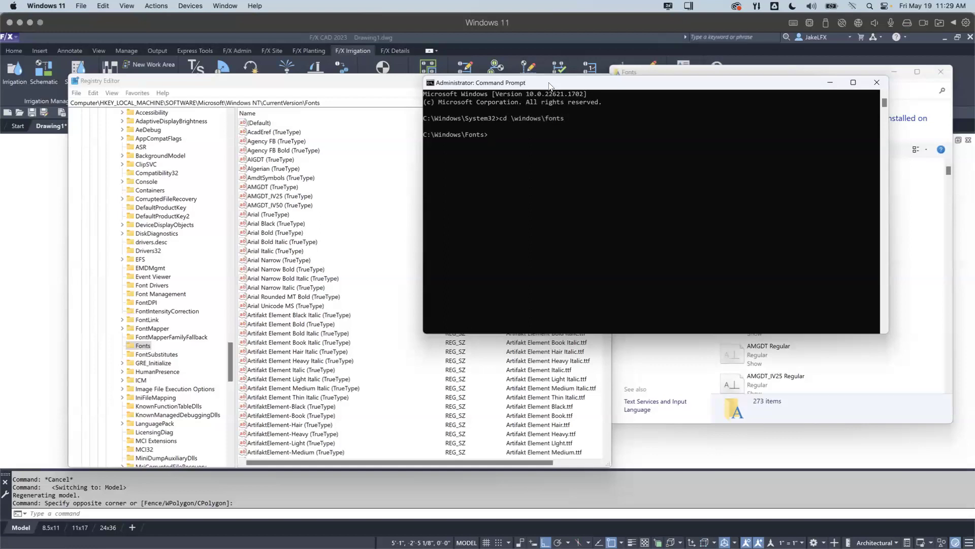
List the font directory's contents with dir and look back through the font file names.
type("dir")
key("Return")
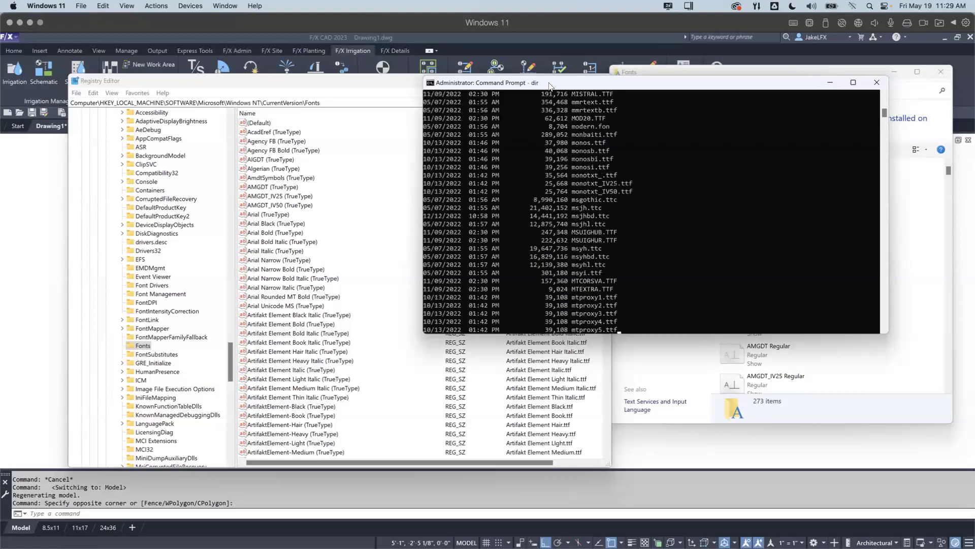
scroll(584, 226, "up", 4)
scroll(583, 226, "up", 15)
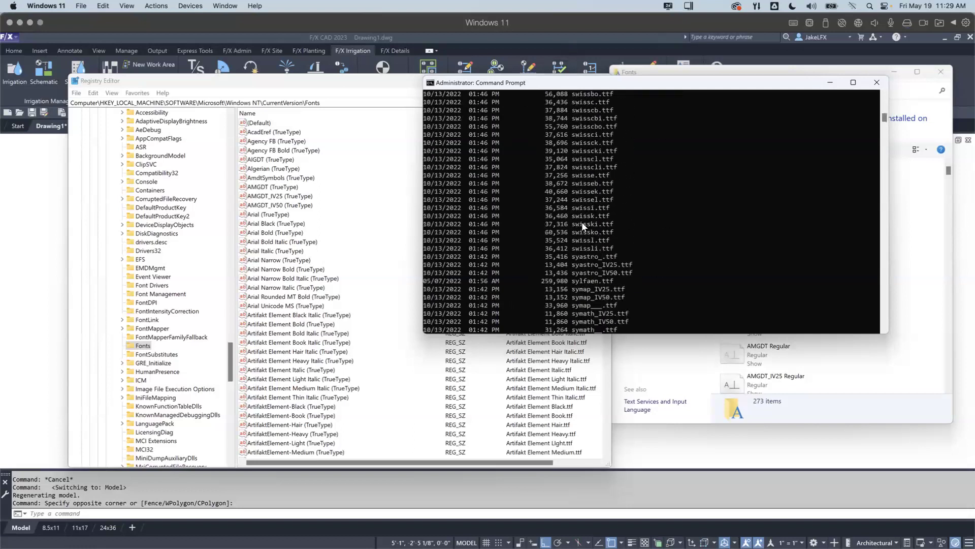
scroll(583, 226, "up", 20)
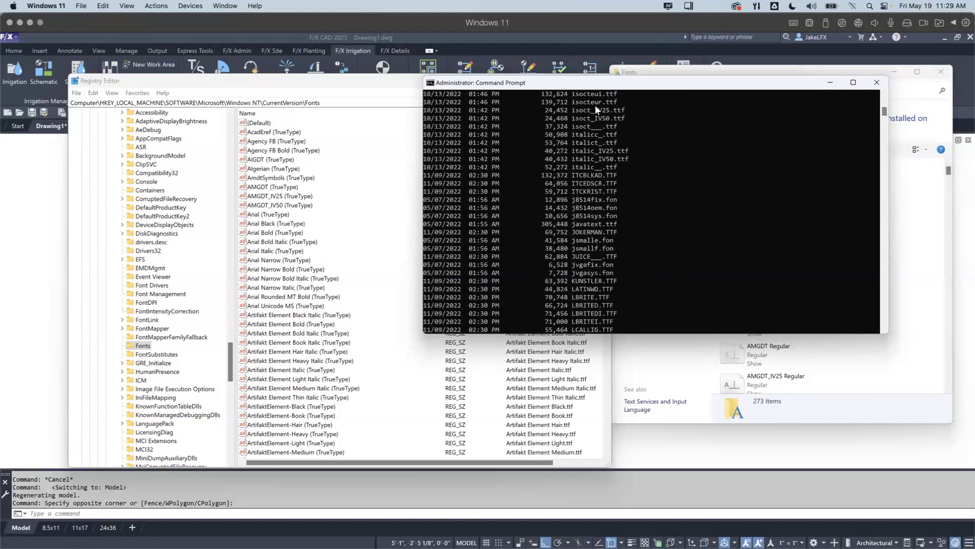
left_click_drag(594, 79, 545, 111)
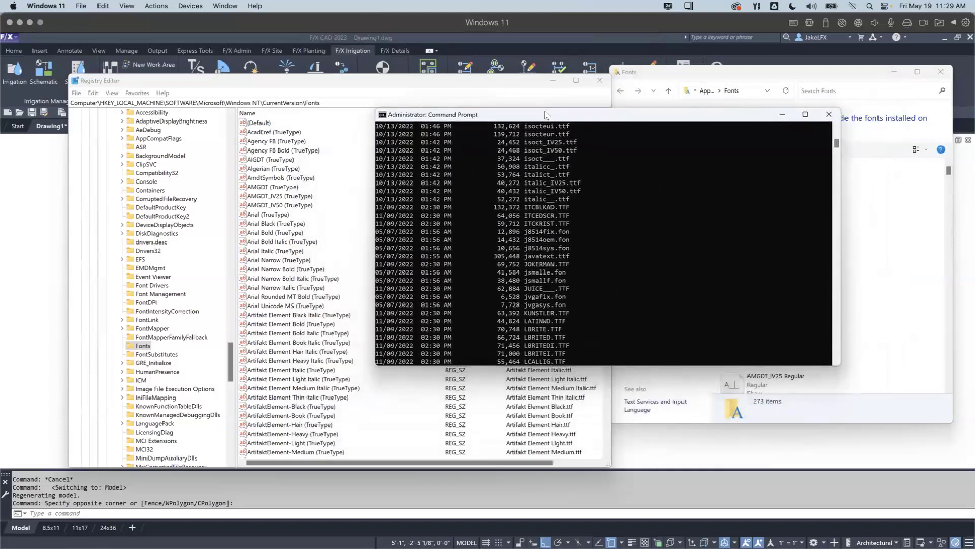
scroll(564, 244, "up", 20)
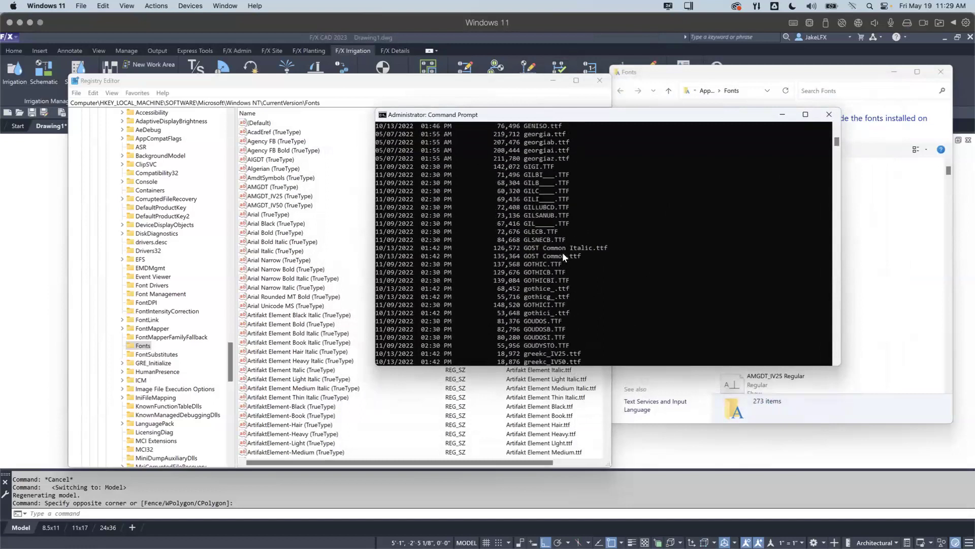
scroll(562, 252, "up", 20)
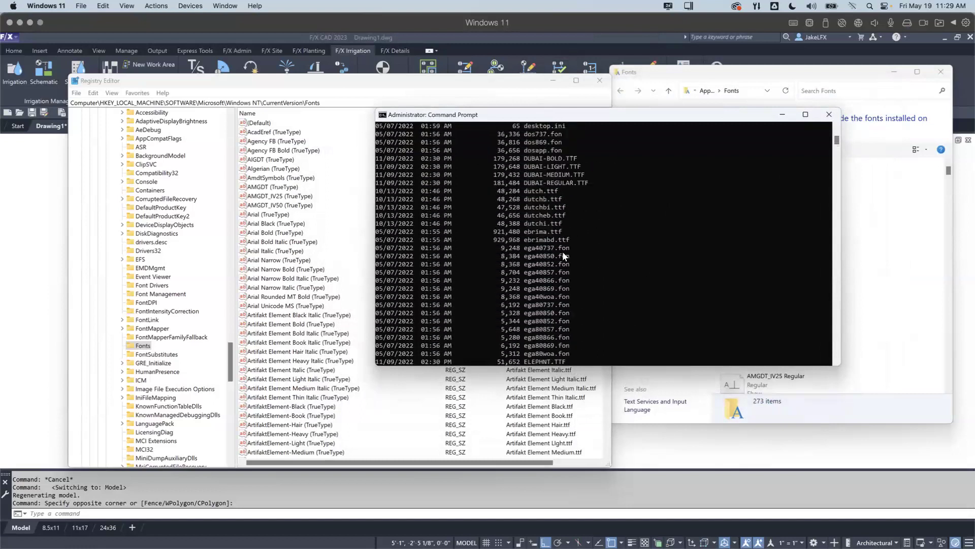
Review the \windows\fonts directory listing from its beginning through the font file names starting with J.
scroll(564, 254, "up", 20)
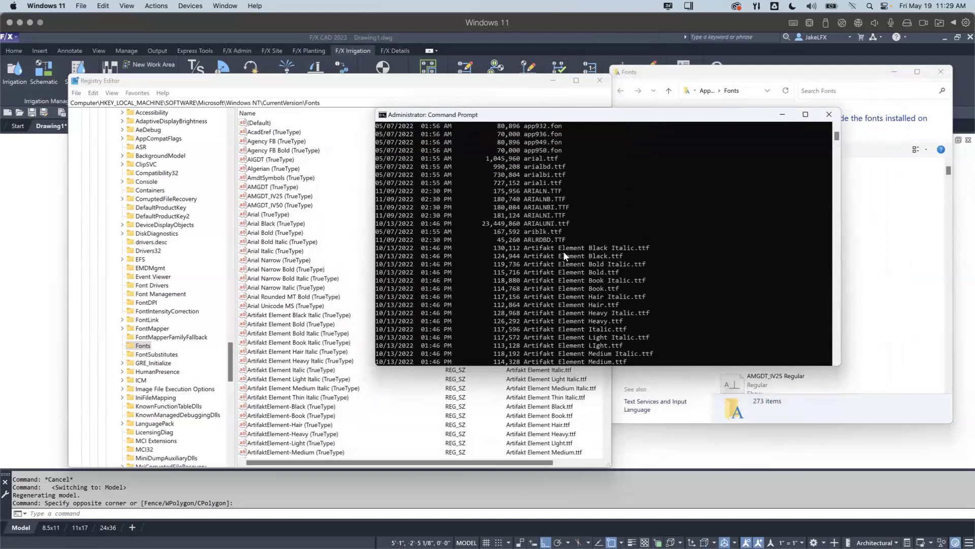
scroll(564, 254, "up", 15)
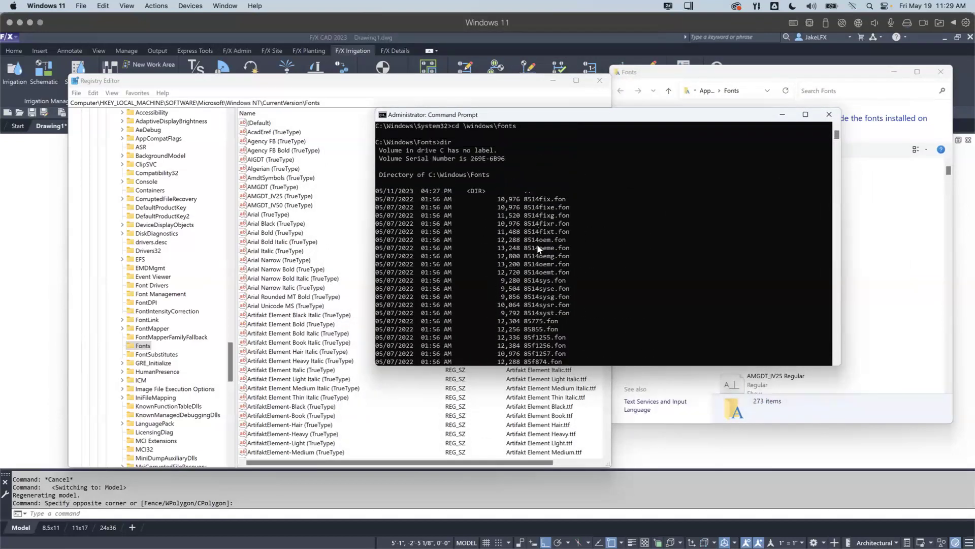
scroll(535, 329, "down", 10)
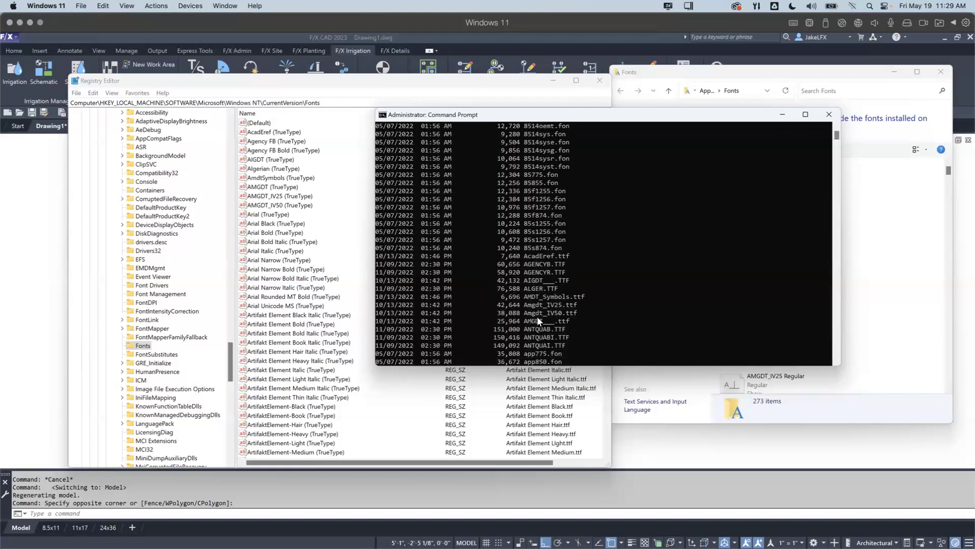
scroll(537, 315, "down", 15)
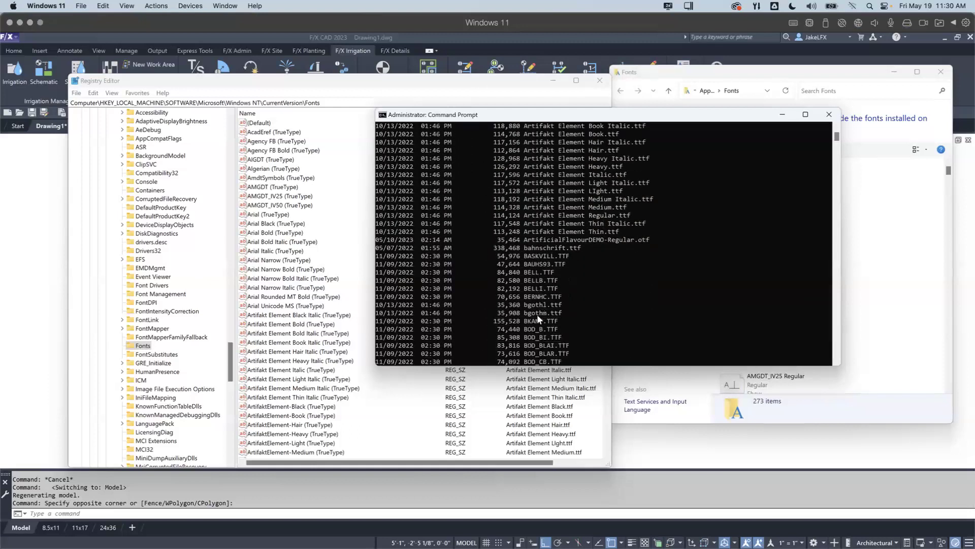
scroll(537, 315, "down", 15)
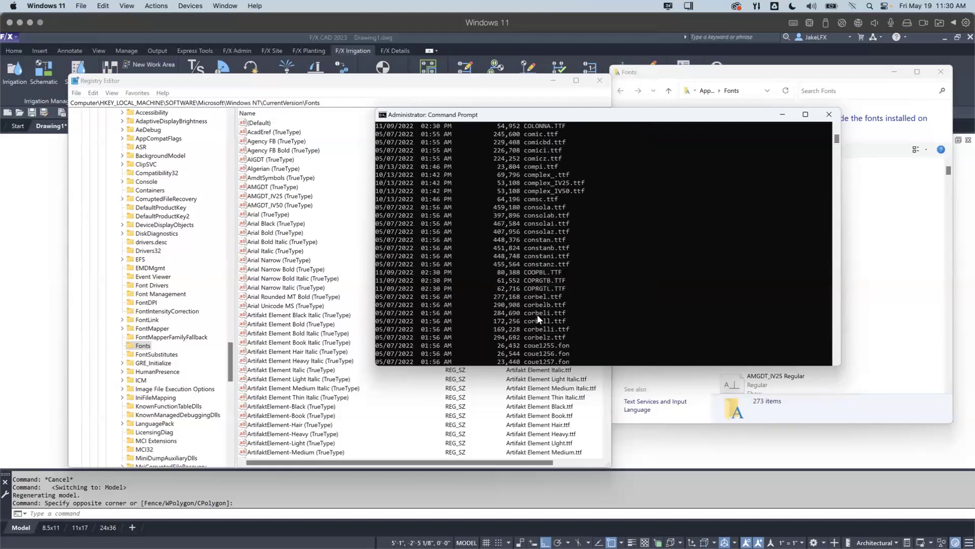
scroll(538, 316, "down", 15)
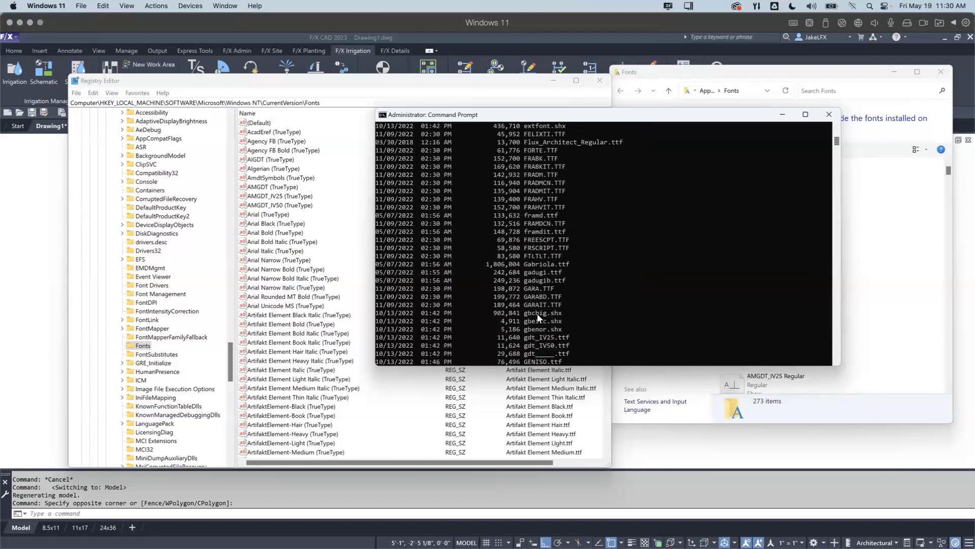
scroll(538, 315, "down", 15)
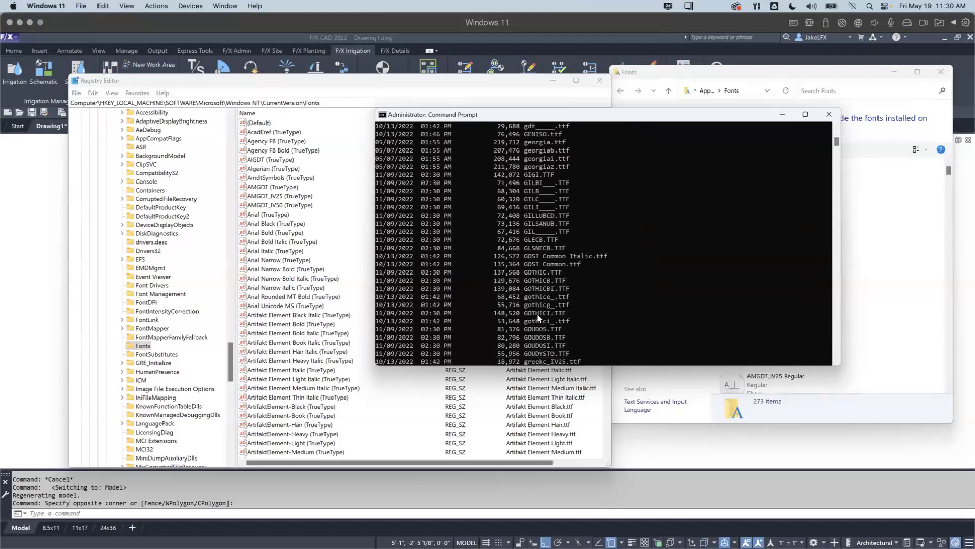
scroll(537, 313, "down", 6)
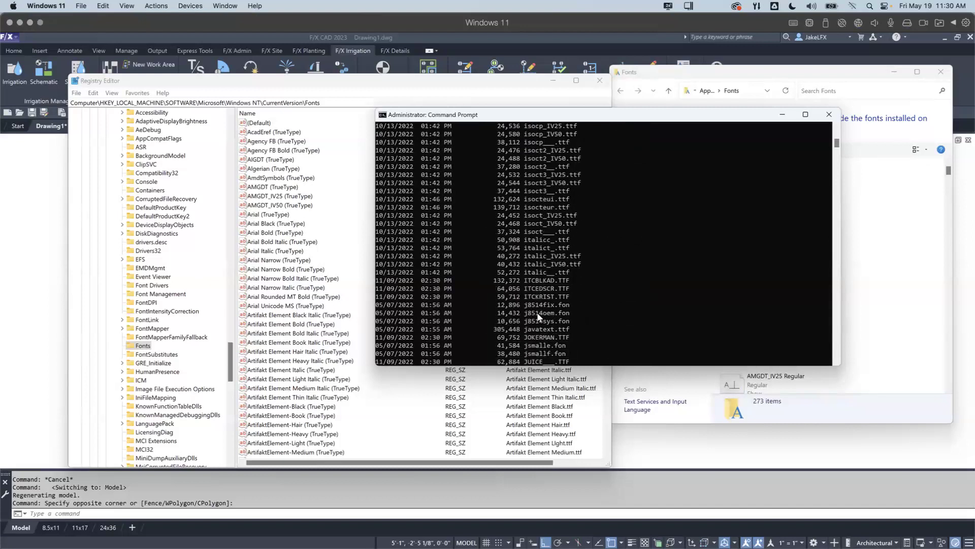
Select the AmdtSymbols entry in the registry's Fonts key, then return to Command Prompt and move its window clear of the Fonts window.
left_click(286, 177)
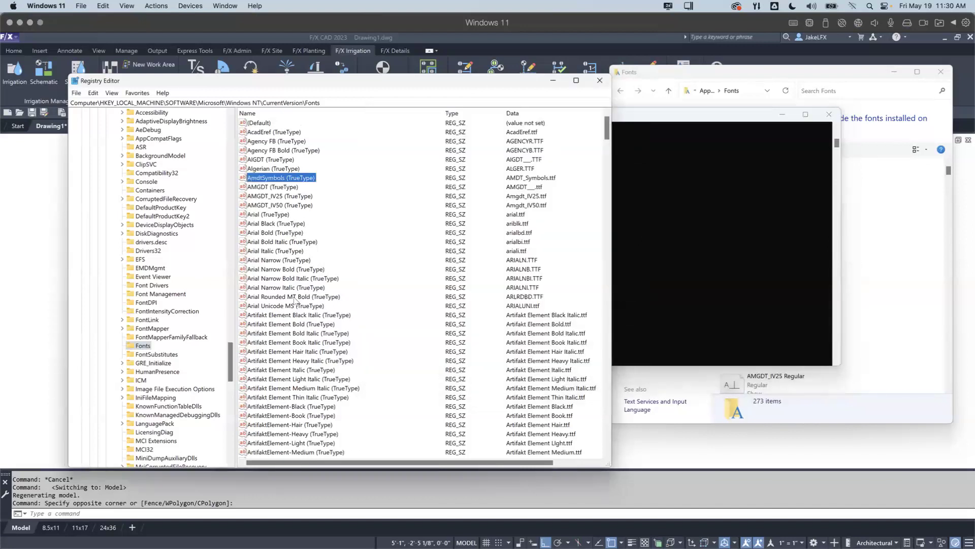
left_click(660, 126)
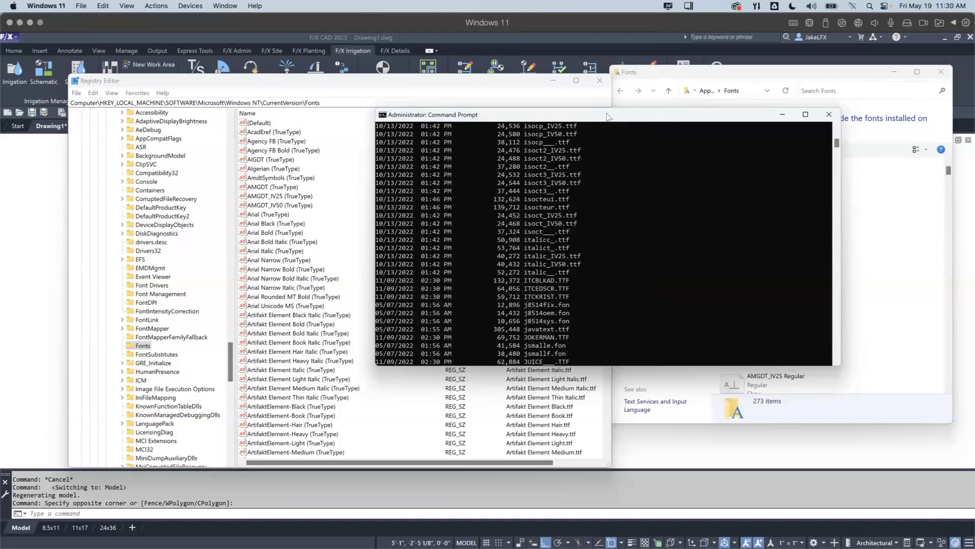
left_click_drag(608, 116, 476, 227)
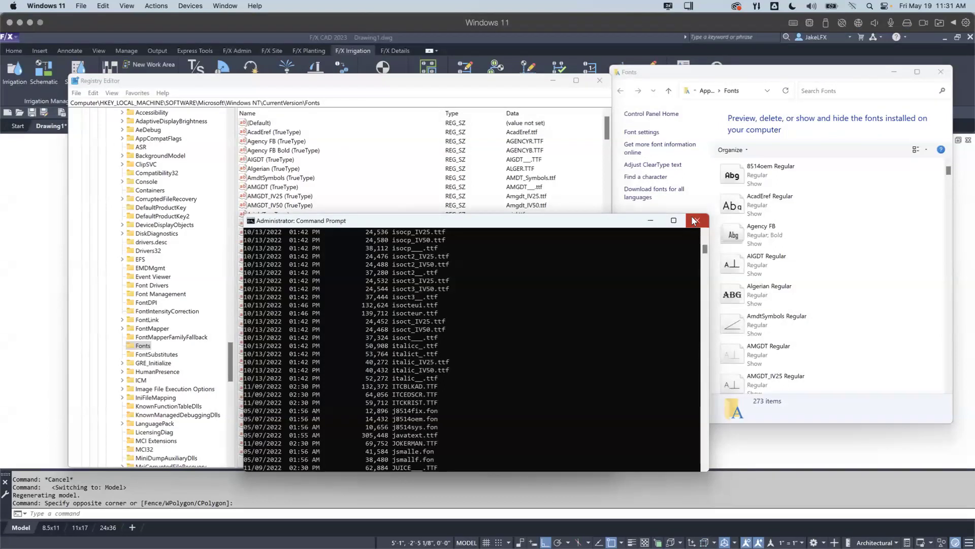
left_click_drag(500, 220, 395, 136)
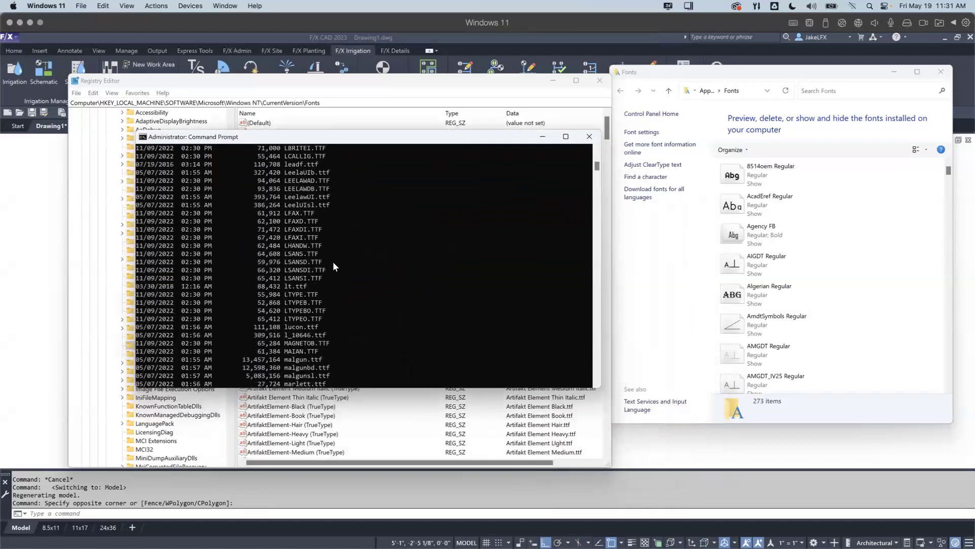
Examine the directory listing around the I to M font files and bring the names starting with L into view.
scroll(325, 275, "up", 1)
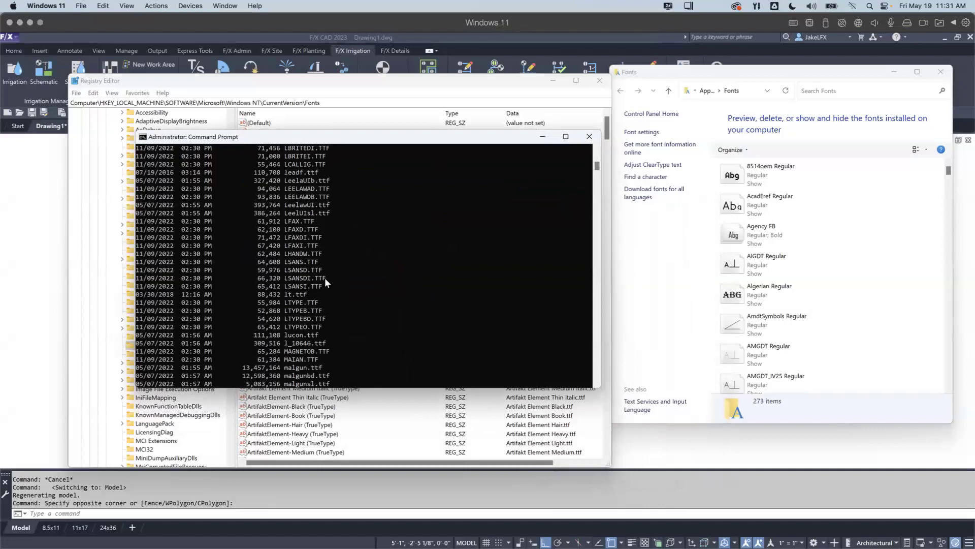
scroll(325, 283, "down", 4)
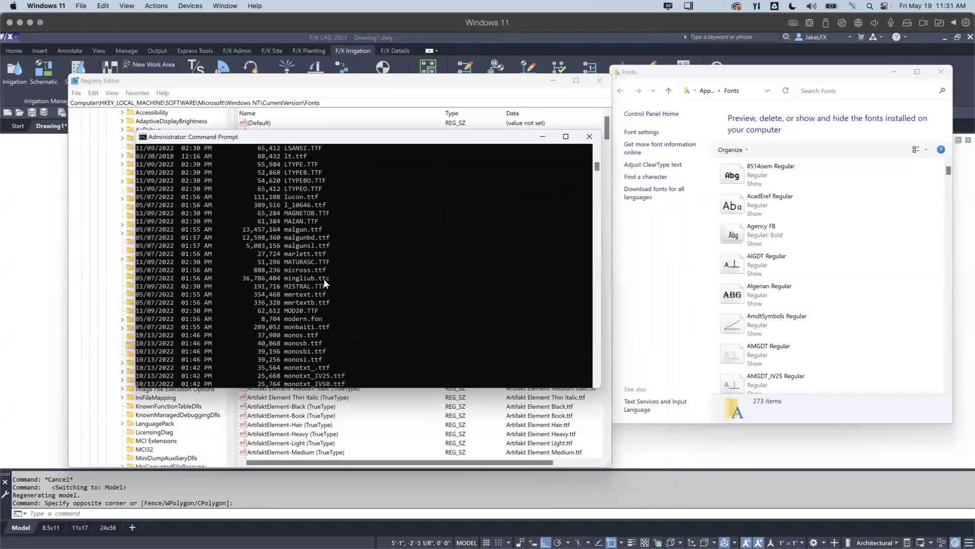
scroll(325, 283, "up", 10)
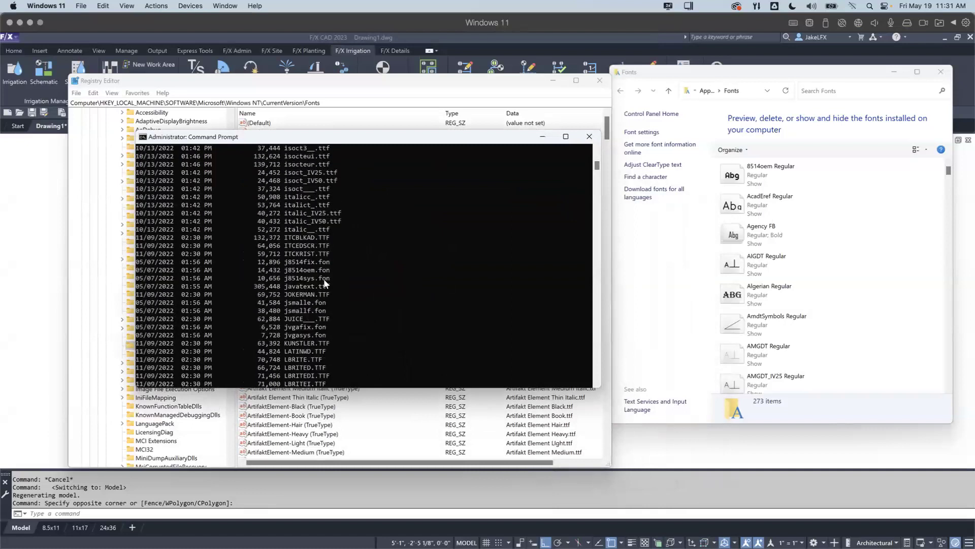
scroll(316, 290, "up", 5)
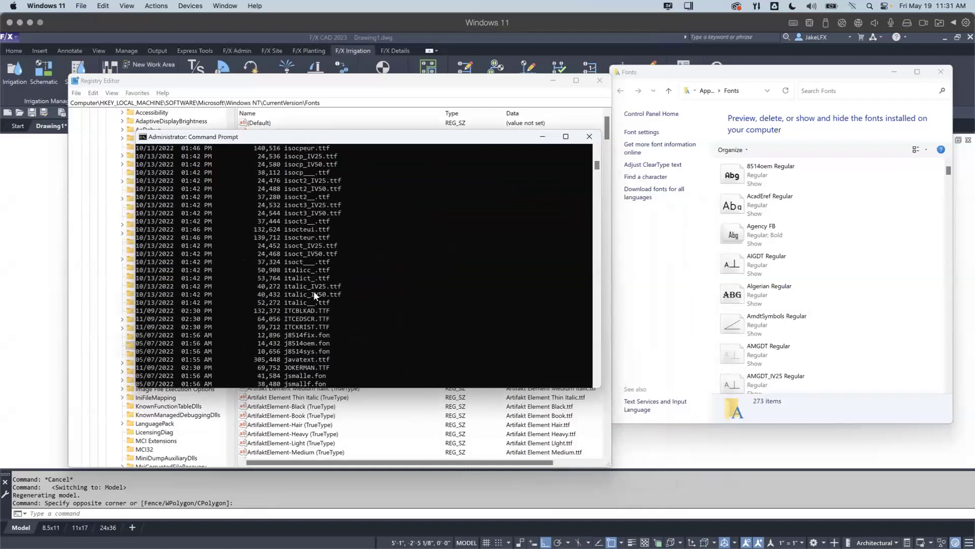
scroll(315, 294, "up", 4)
scroll(314, 293, "down", 13)
scroll(314, 293, "down", 4)
scroll(314, 294, "up", 1)
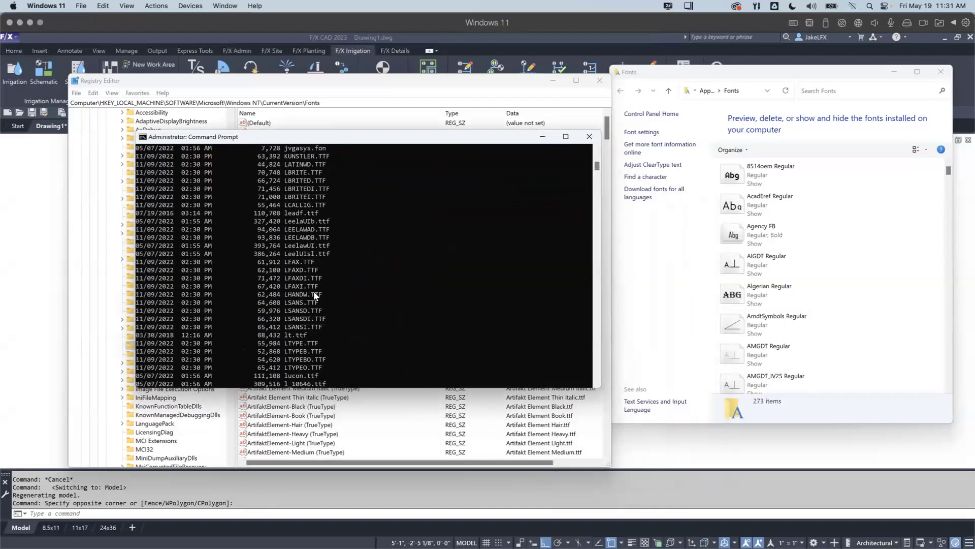
Jump to the fonts starting with L in the Fonts window and shift the Command Prompt window further away from it.
left_click(789, 329)
scroll(789, 329, "down", 1)
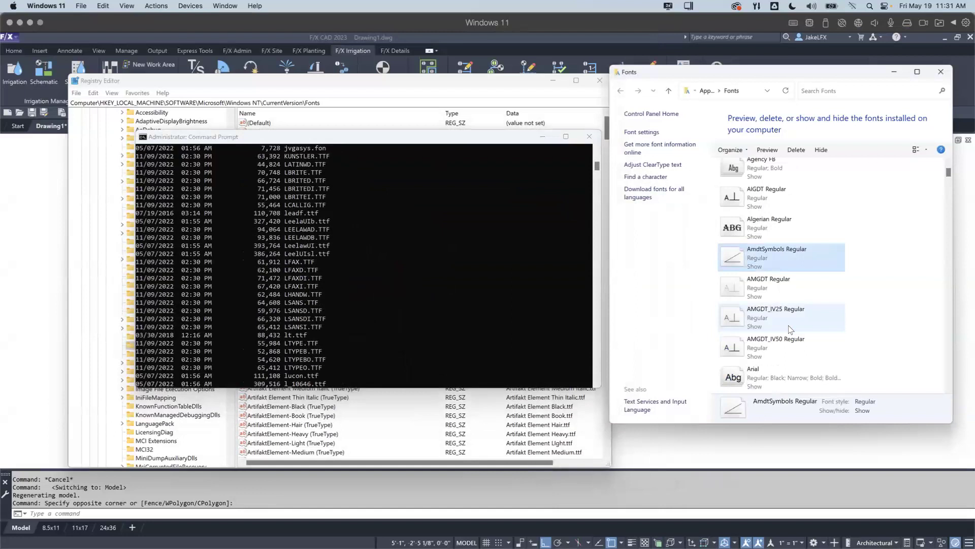
key("l")
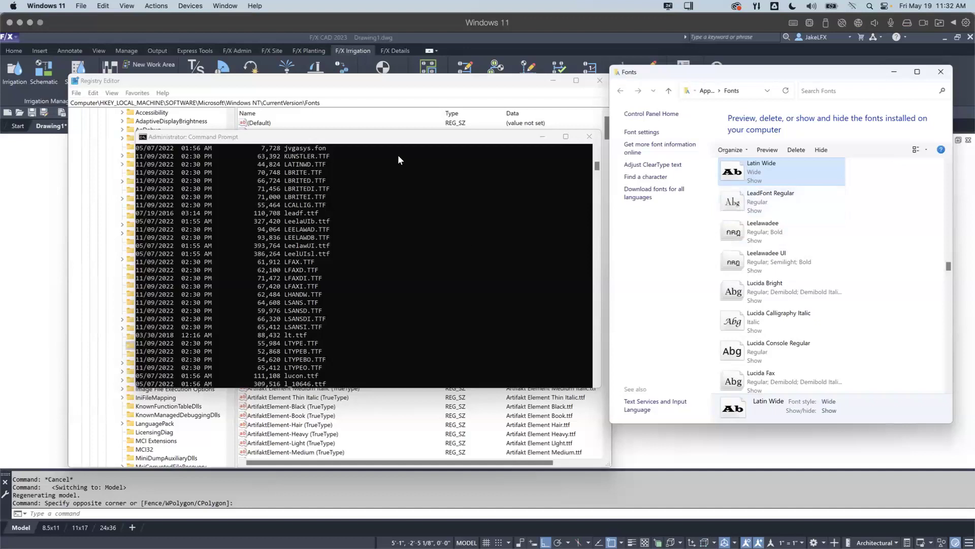
left_click_drag(394, 141, 370, 122)
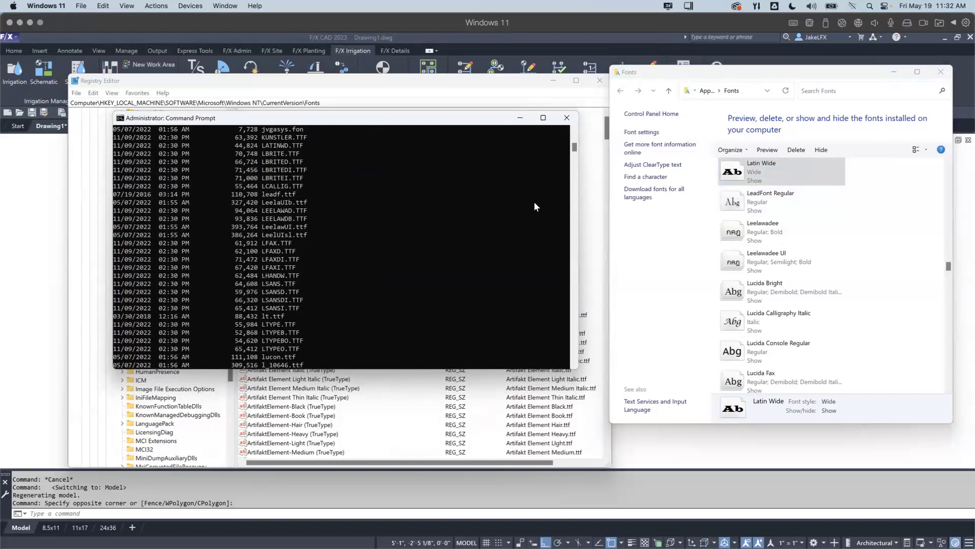
View the LeadFont Regular font's properties to check its file name, moving the dialog beside the directory listing, and dismiss it.
left_click(737, 201)
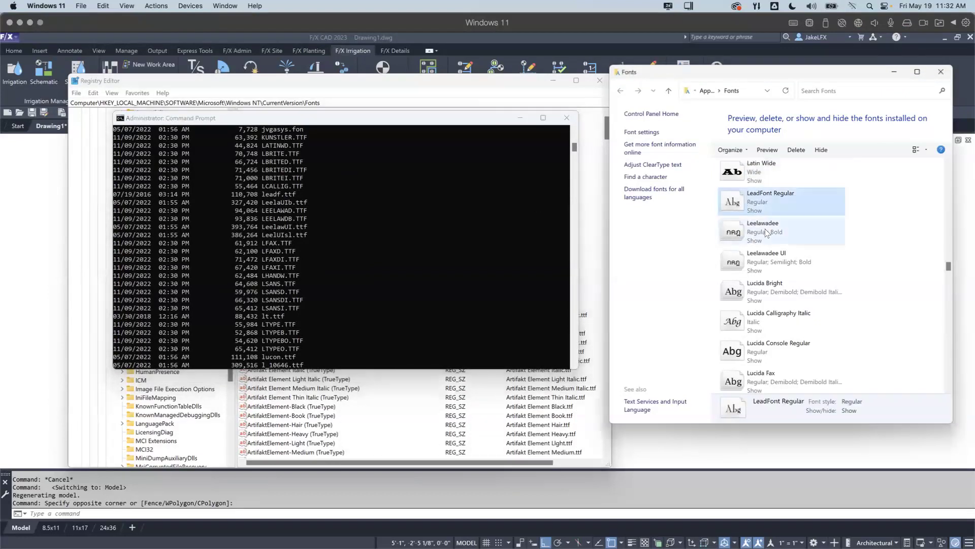
right_click(760, 204)
left_click(794, 334)
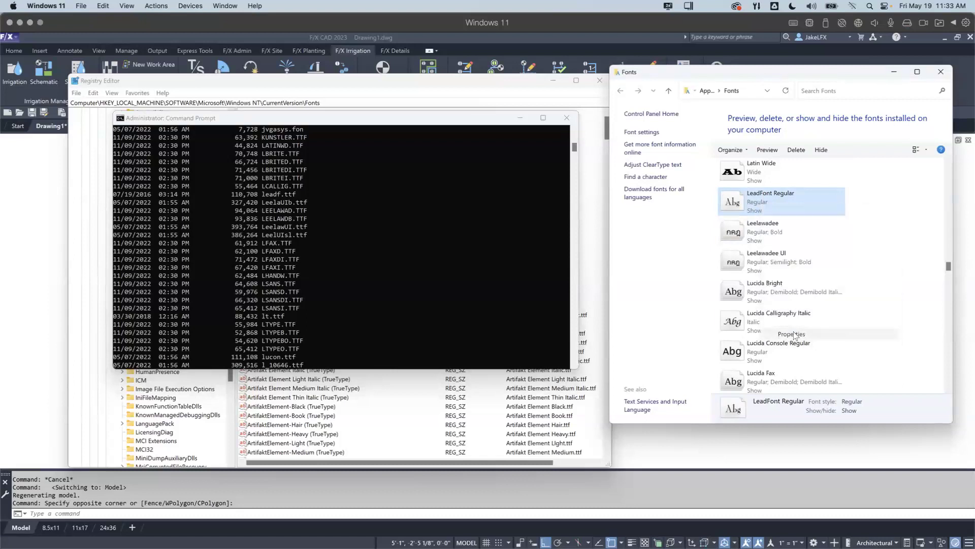
left_click_drag(851, 311, 676, 191)
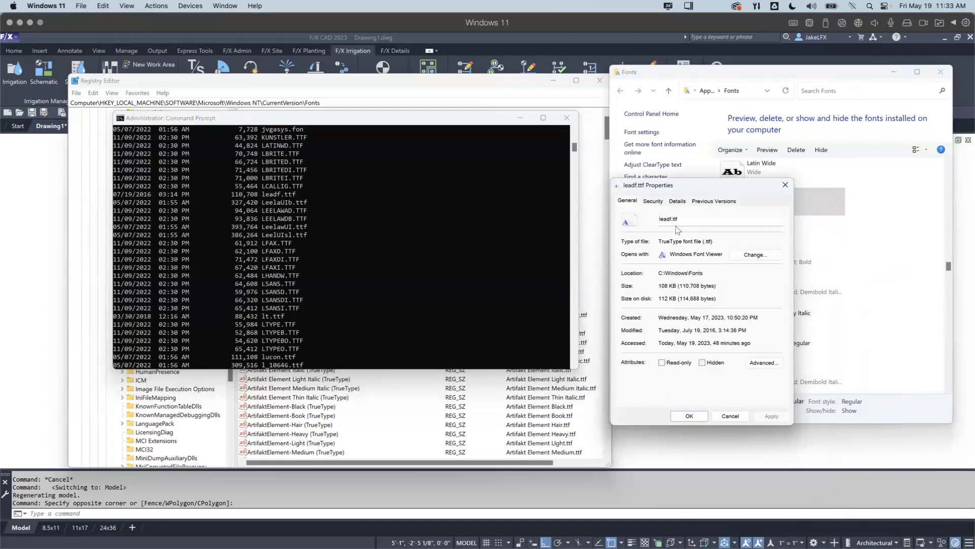
left_click(730, 415)
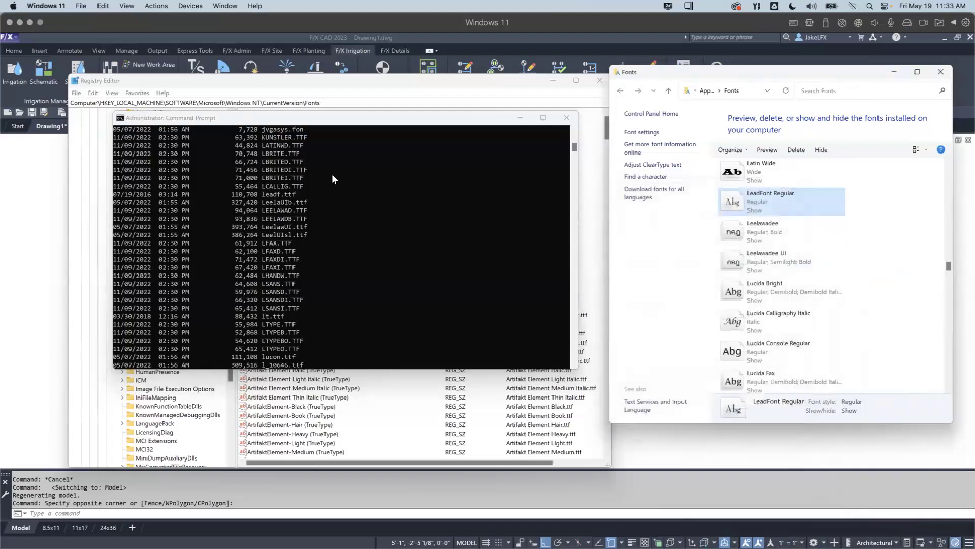
Look further through the directory listing to the P and R font files and back to the names starting with L.
left_click(279, 270)
scroll(279, 269, "down", 2)
scroll(280, 273, "down", 15)
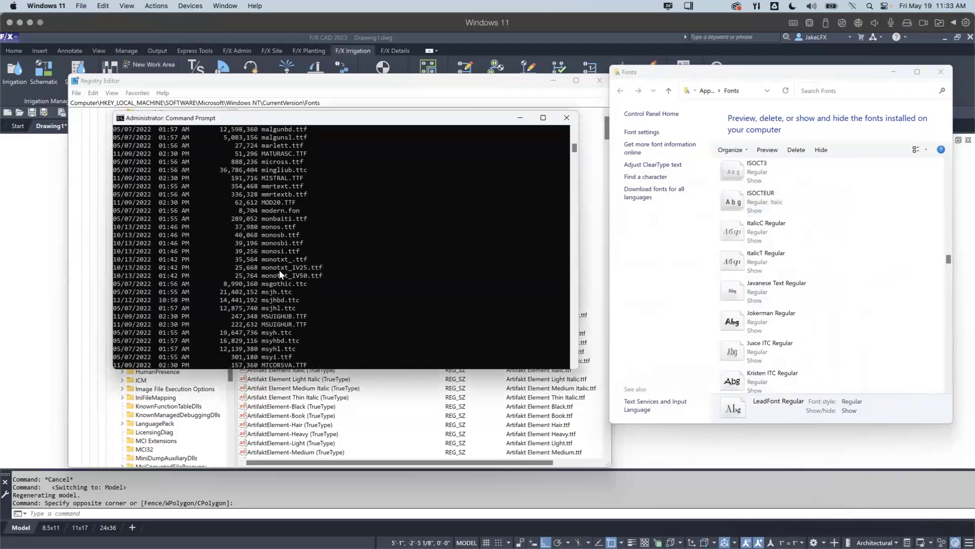
scroll(280, 271, "down", 7)
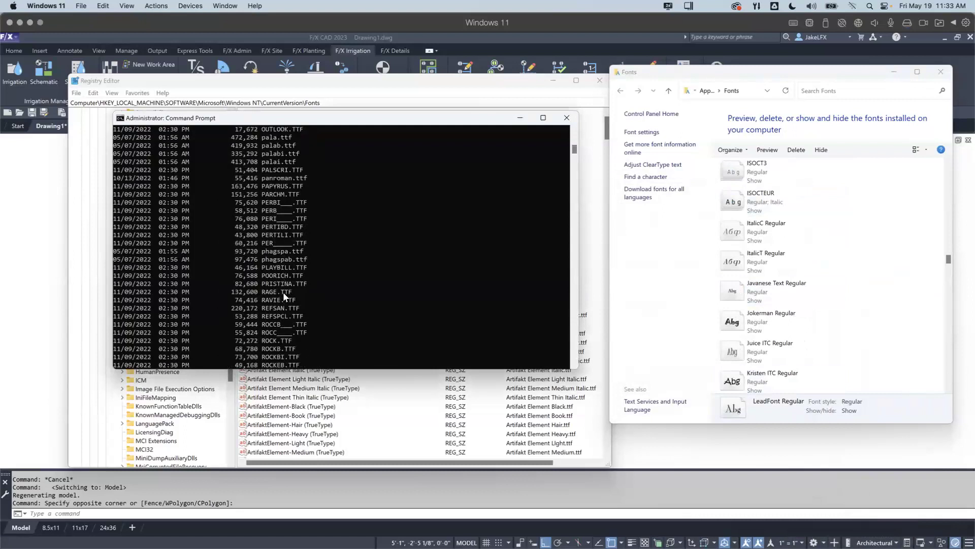
scroll(279, 307, "up", 20)
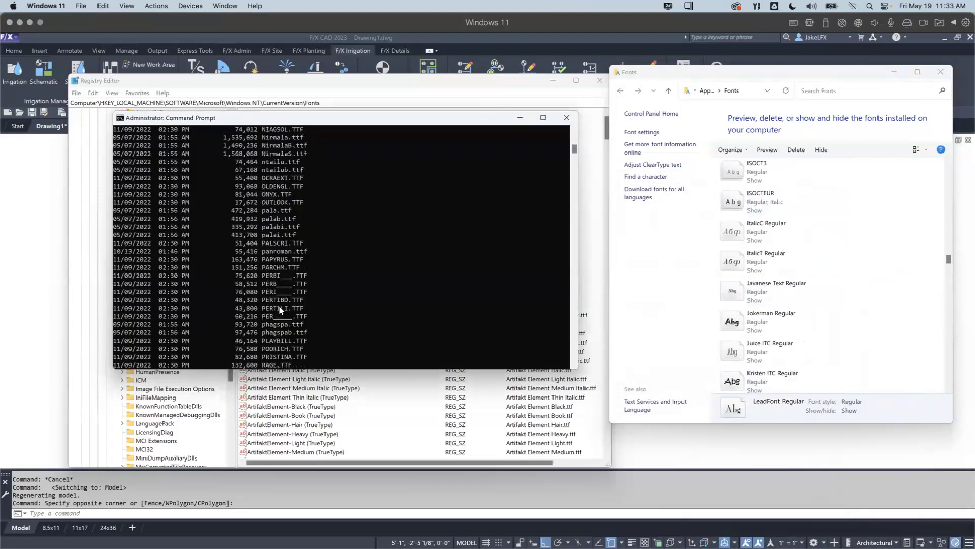
scroll(284, 297, "up", 1)
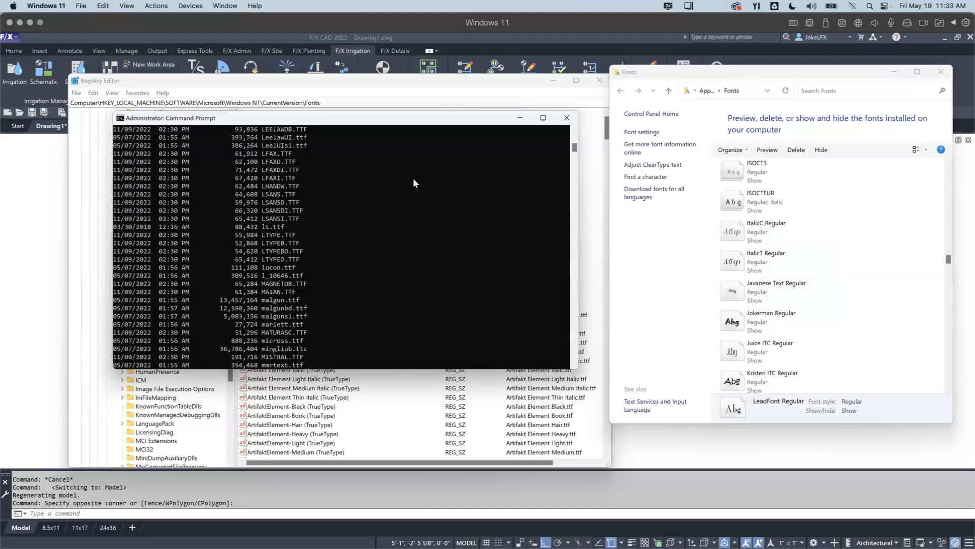
Close the Command Prompt, Registry Editor and Fonts windows.
left_click(567, 118)
left_click(599, 81)
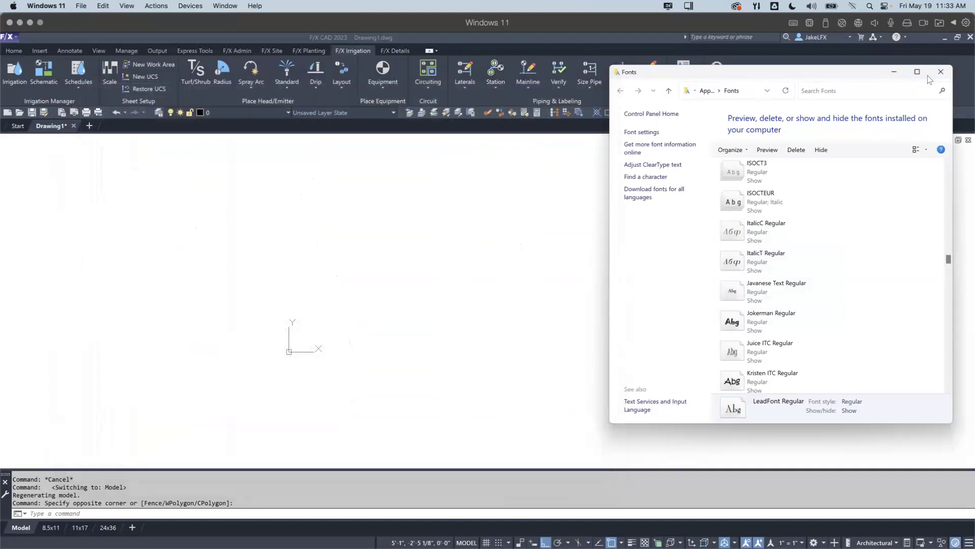
left_click(941, 71)
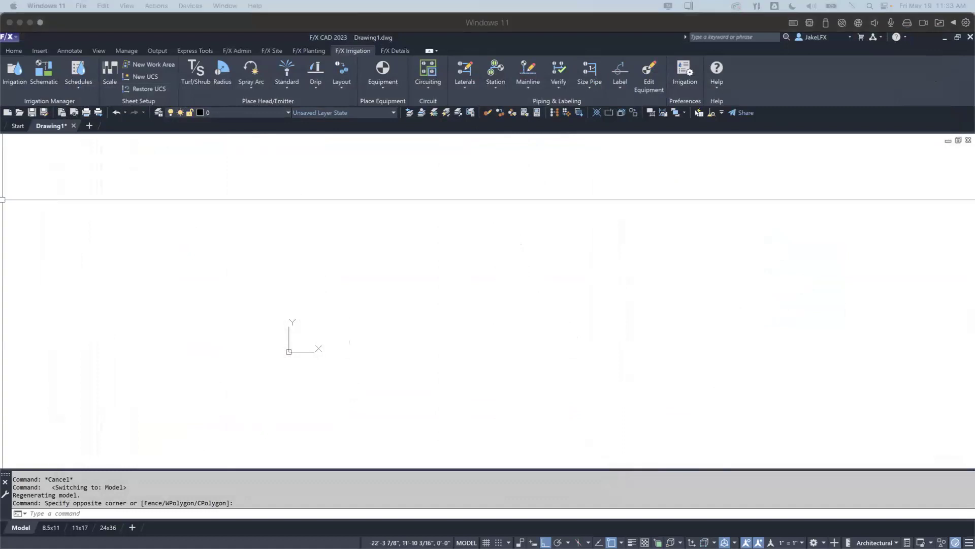
Switch to Finder's missing shx folder and open the drawing Misleading Architext.dwg in F/X CAD.
left_click(15, 202)
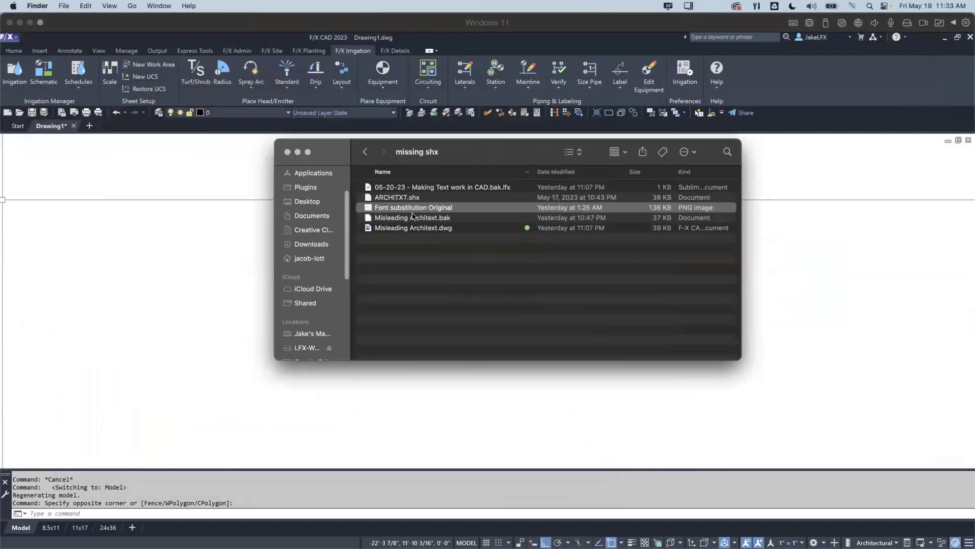
left_click(375, 198)
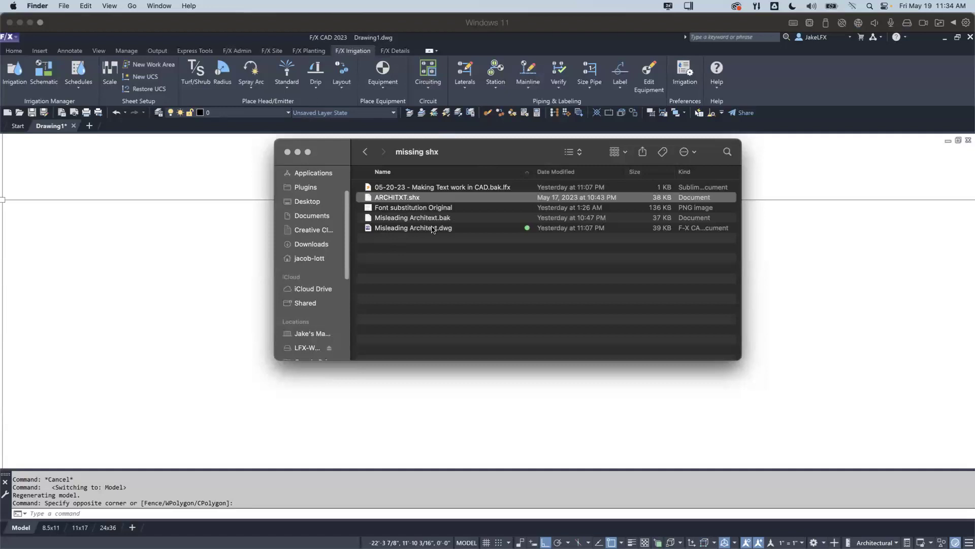
double_click(404, 229)
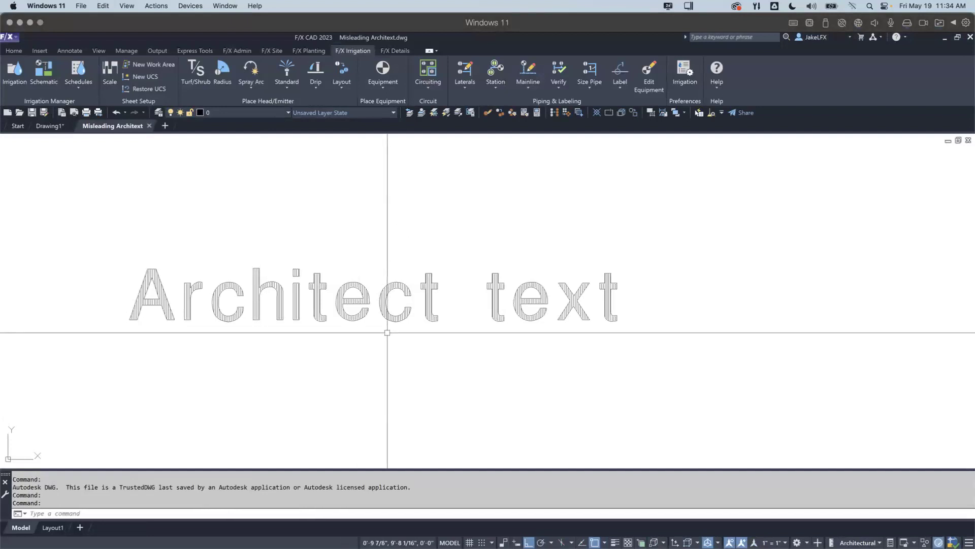
middle_click_drag(394, 327, 468, 341)
scroll(459, 339, "down", 3)
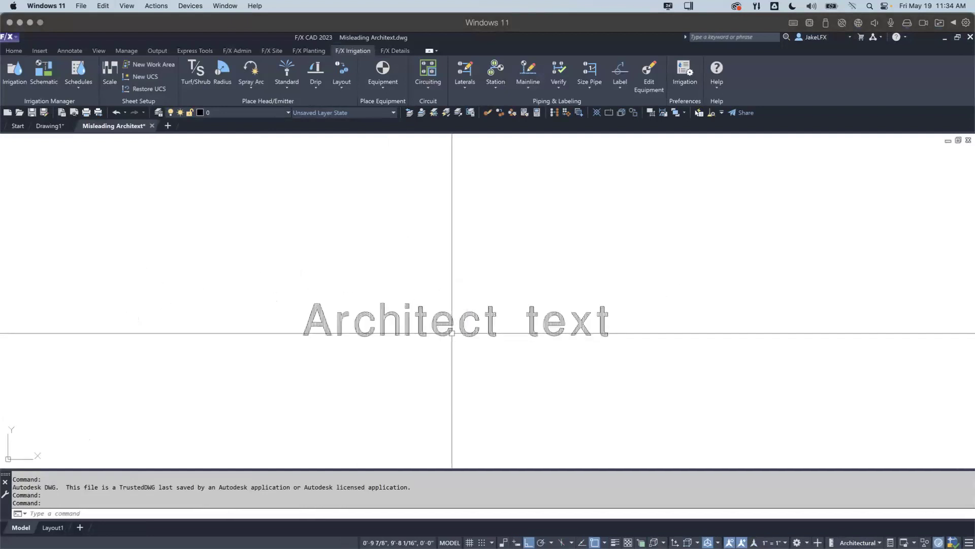
mouse_move(452, 333)
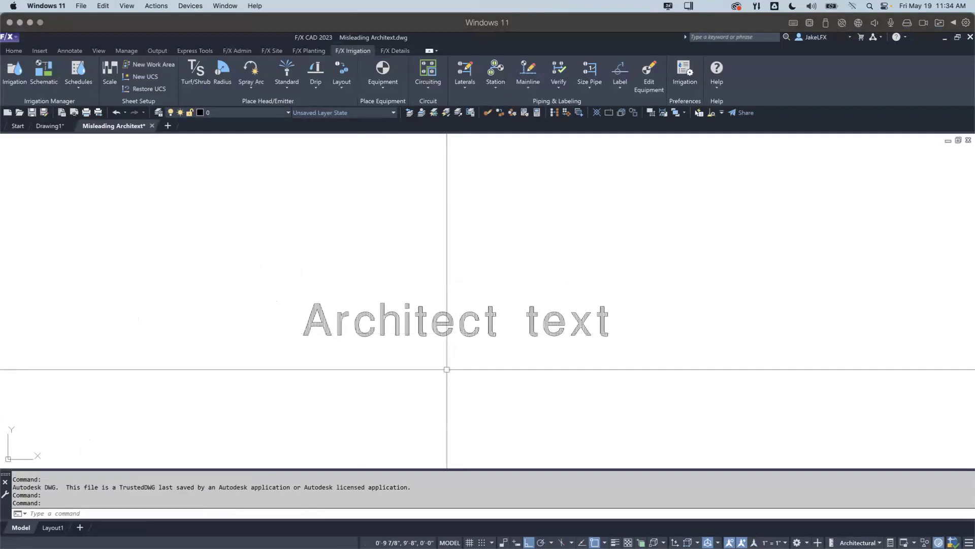
Inspect the properties of the "Architect text" object to check its text style, and deselect it.
type("p")
key("Return")
key("Escape")
type("pr")
key("Return")
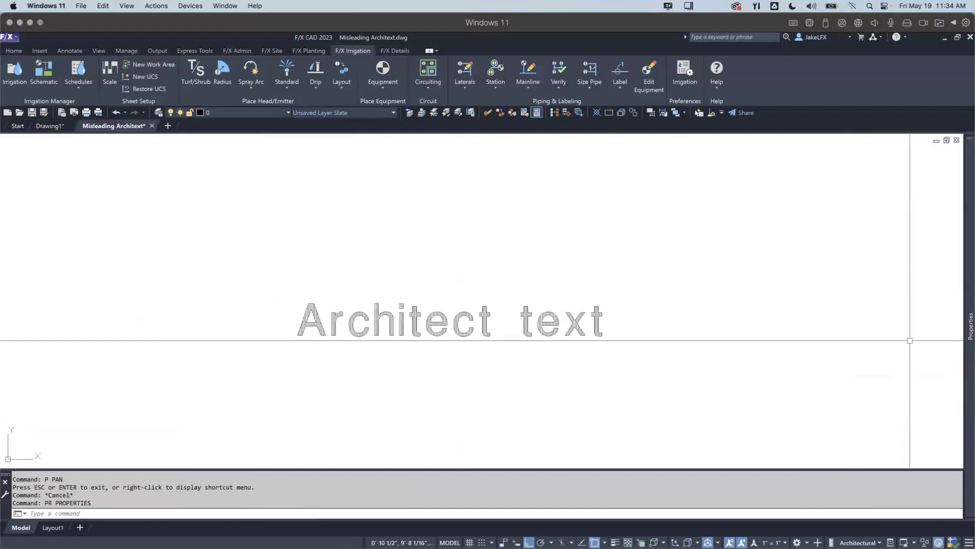
left_click(638, 318)
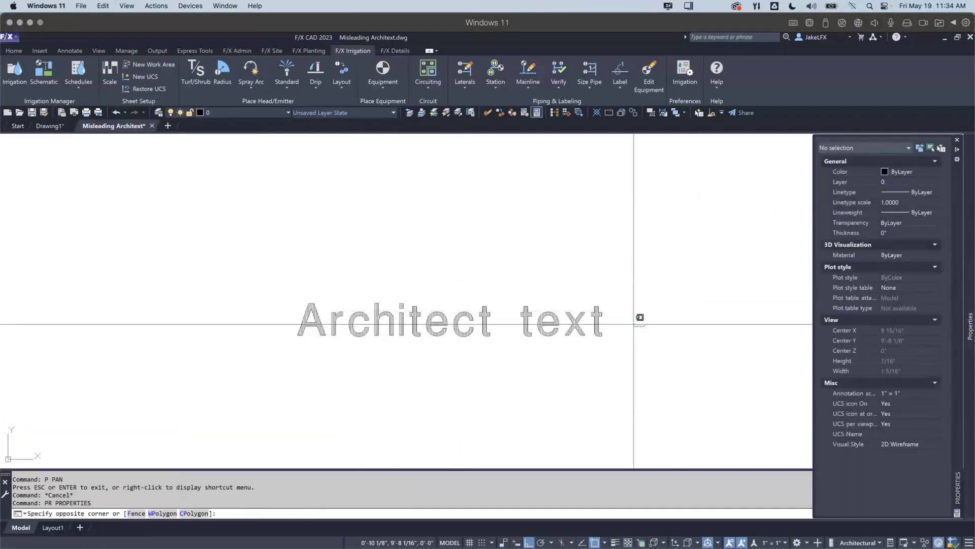
left_click(585, 320)
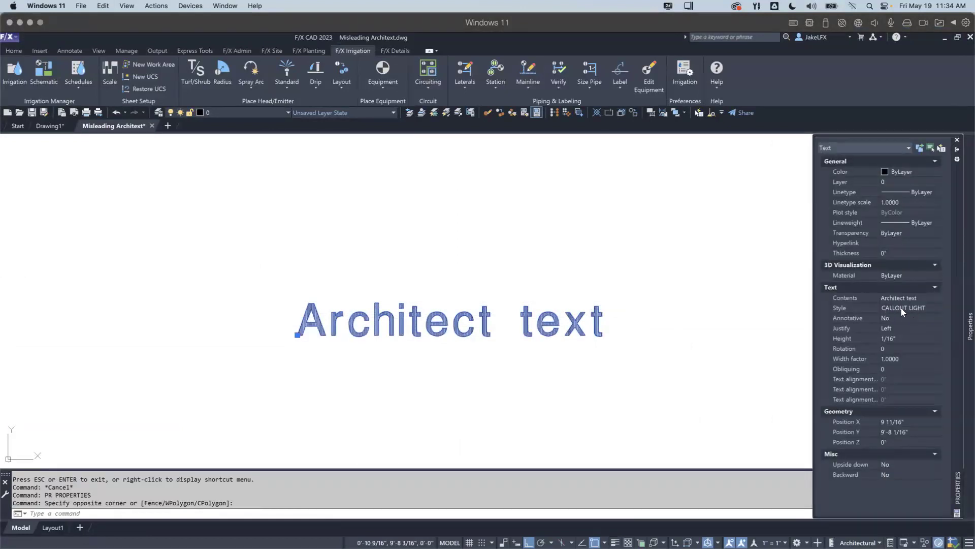
key("ctrl+1")
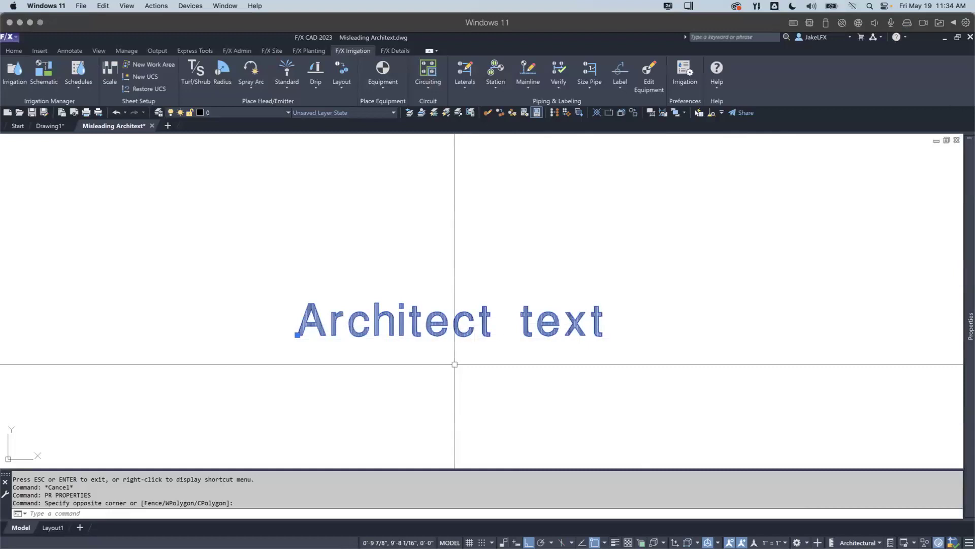
key("Escape")
key("Escape")
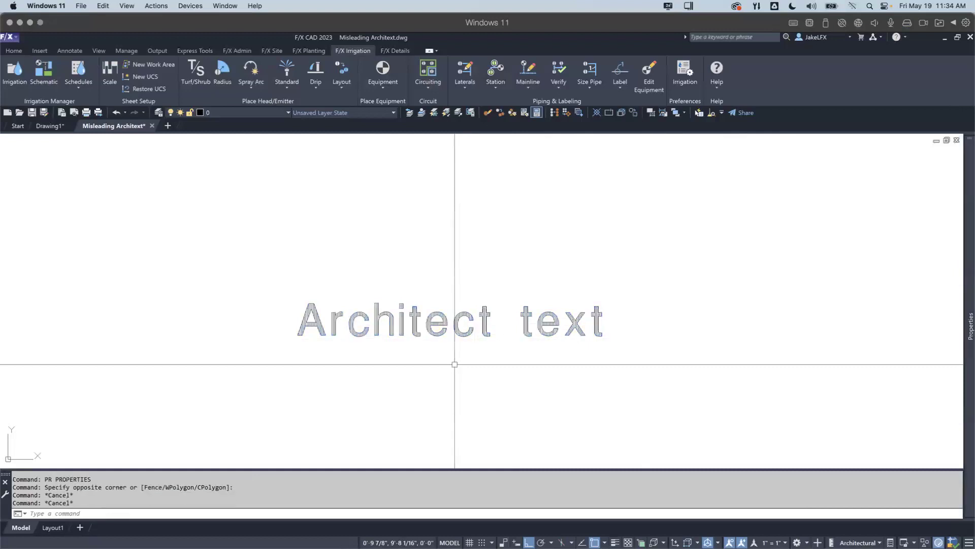
View the CALLOUT LIGHT text style's font settings, moving the dialog clear of the text, and close it without changes.
type("ST")
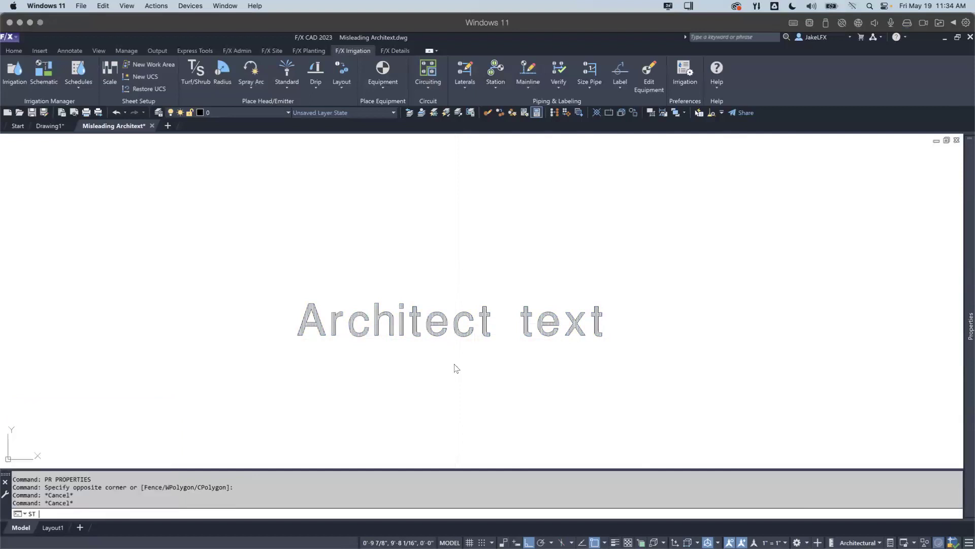
key("Return")
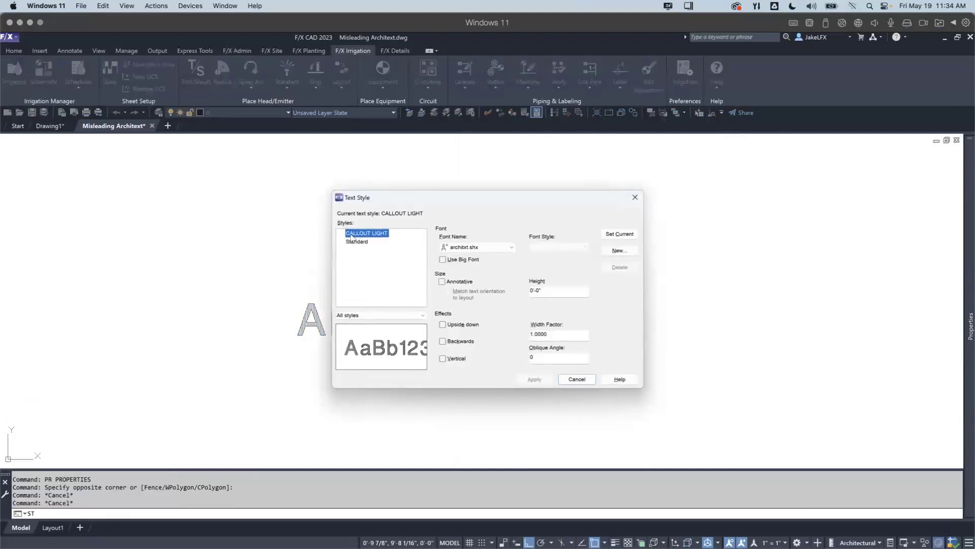
left_click_drag(409, 197, 597, 200)
left_click(656, 251)
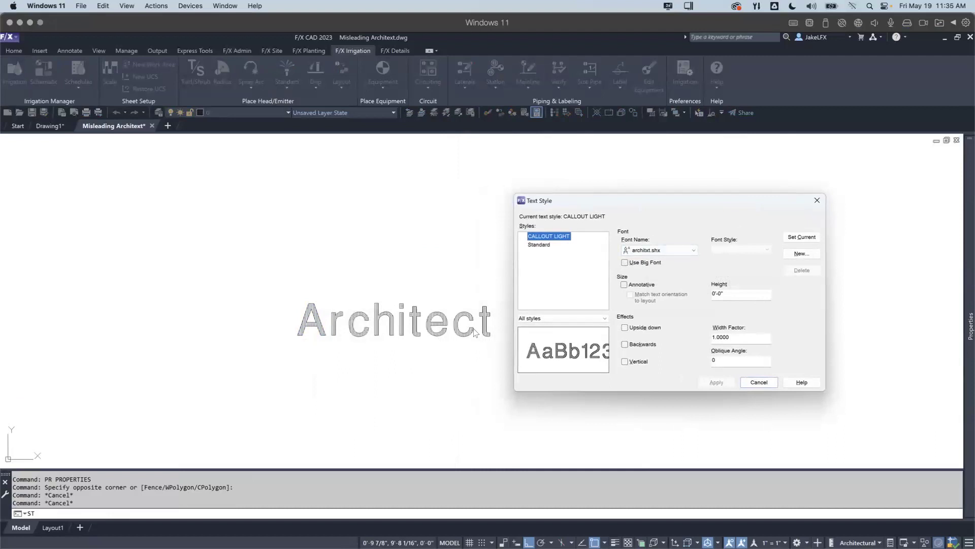
left_click(759, 382)
Switch to Finder's missing shx folder and rename the font file ARCHITXT.shx as ARCHITXT444.shx.
key("ctrl+Up")
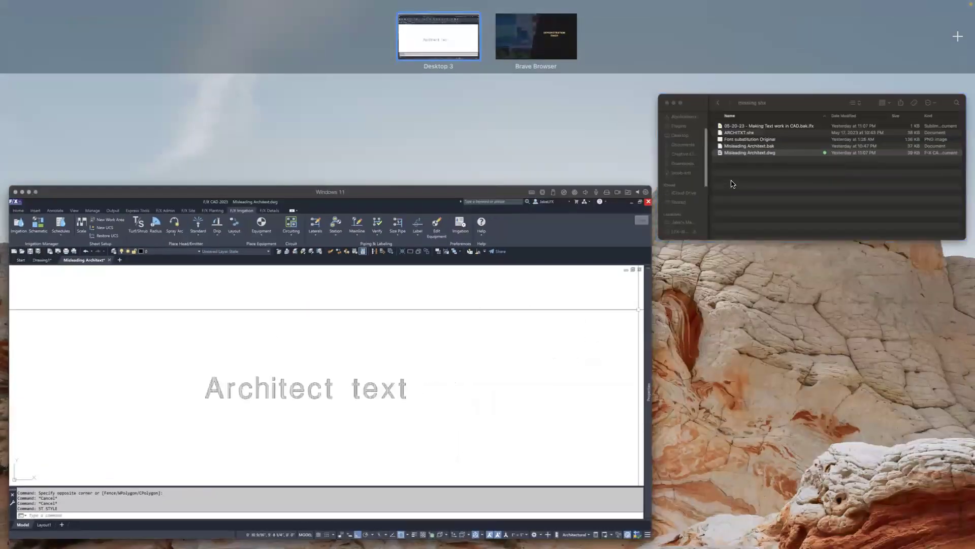
left_click(733, 180)
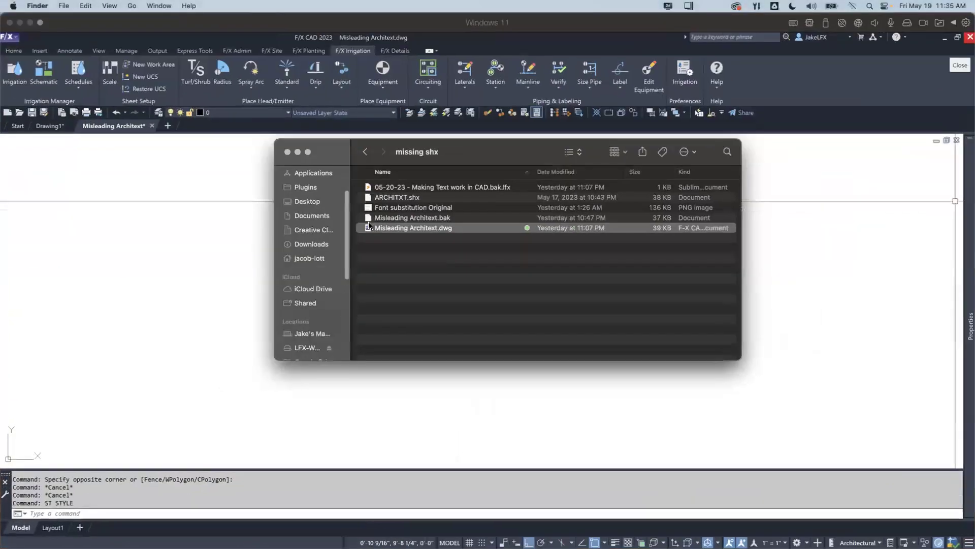
left_click(386, 198)
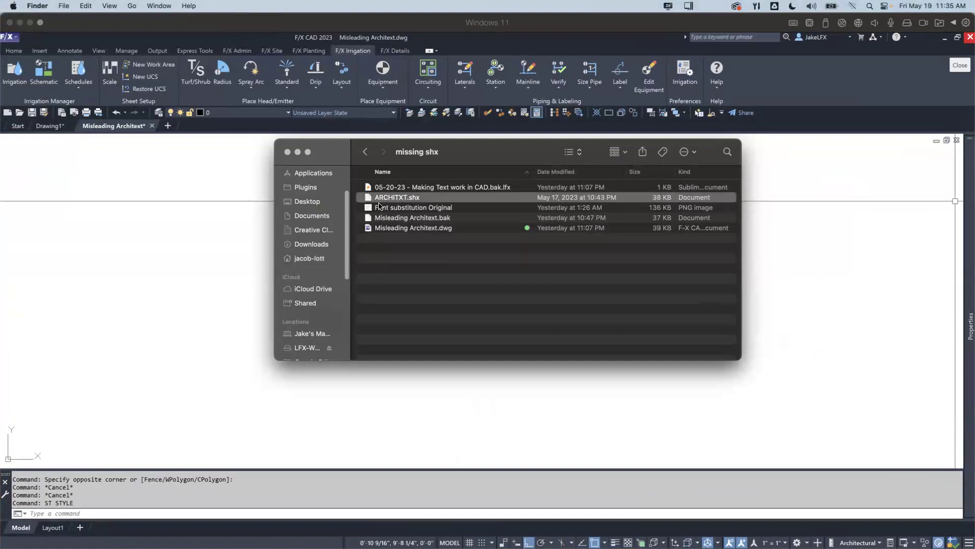
left_click(401, 201)
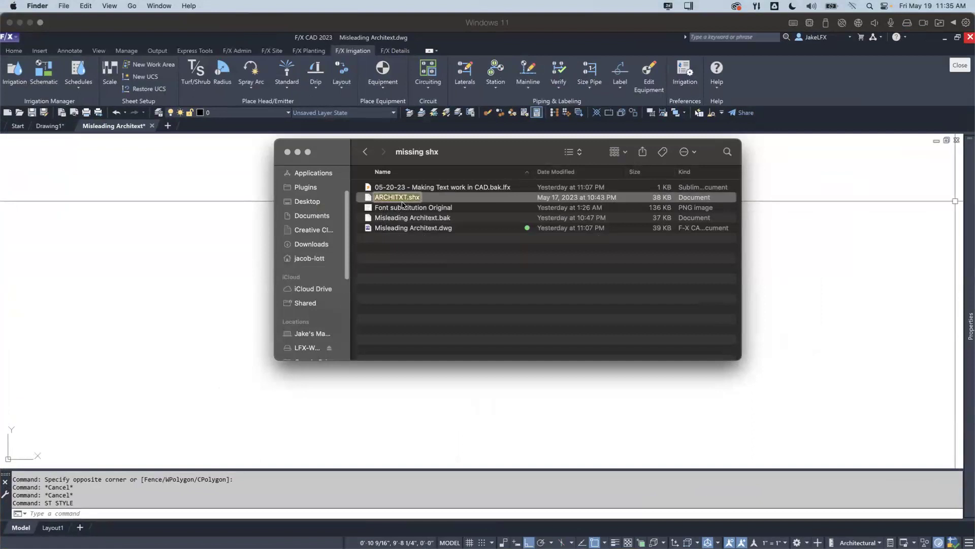
left_click(406, 197)
type("444")
key("Return")
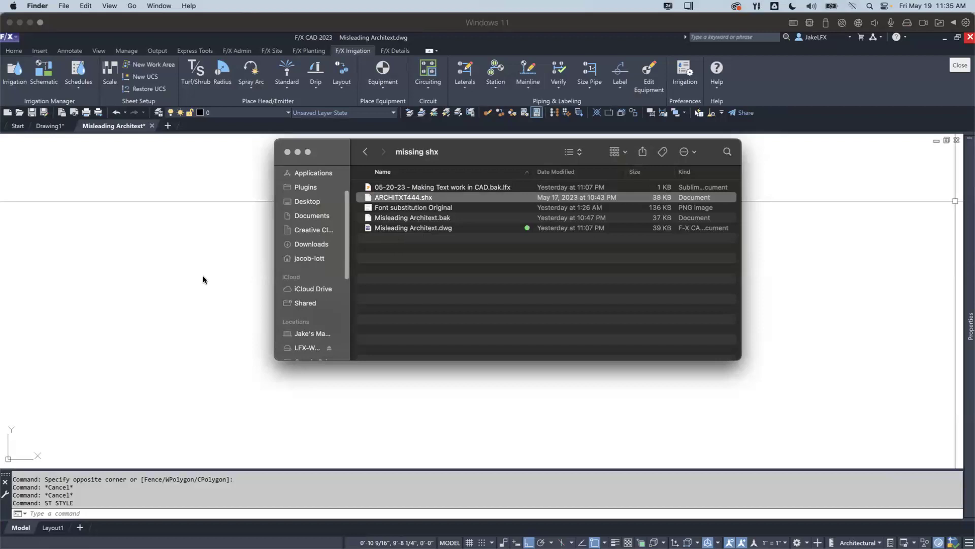
Return to F/X CAD and regenerate the Misleading Architext drawing twice with REGENALL to check how the text displays.
left_click(203, 280)
left_click(200, 282)
key("Escape")
key("Escape")
type("rea")
key("Return")
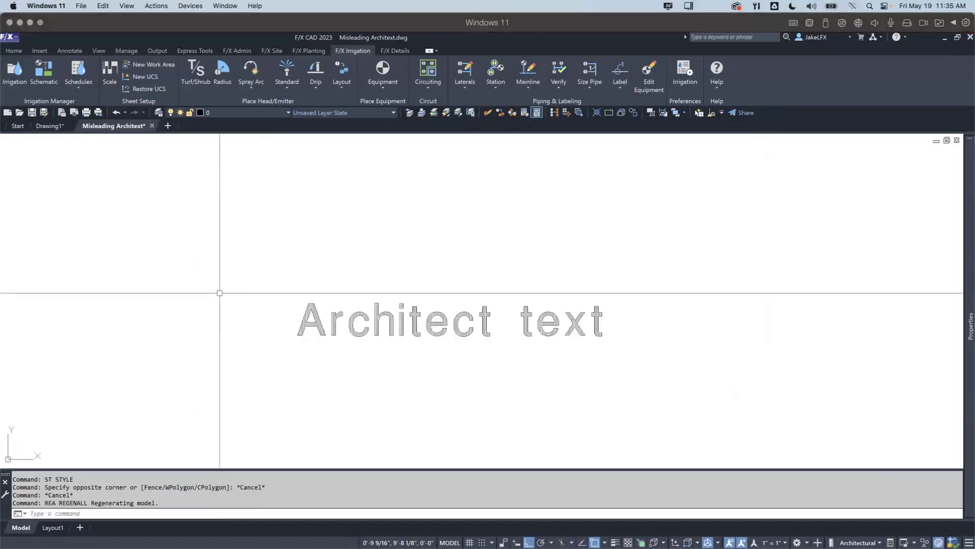
type("re")
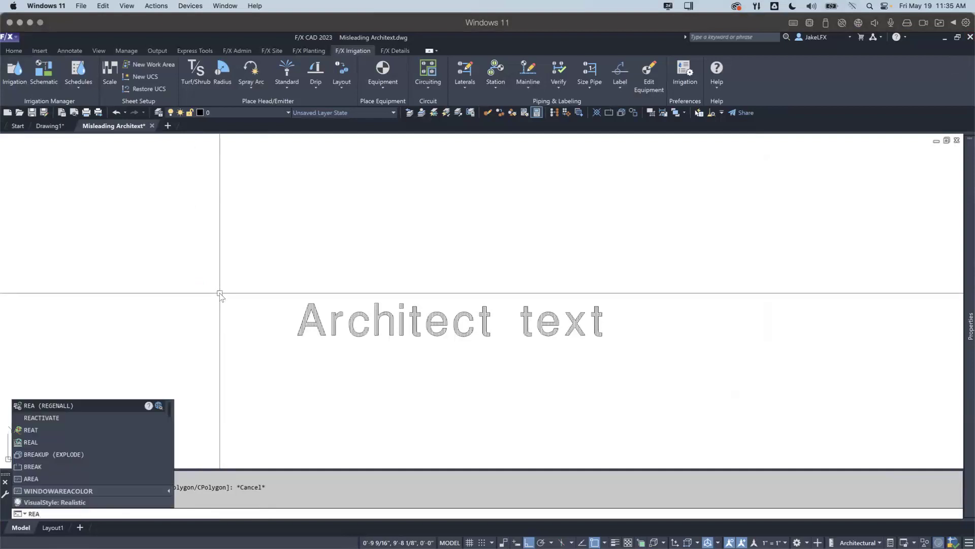
type("a")
key("Return")
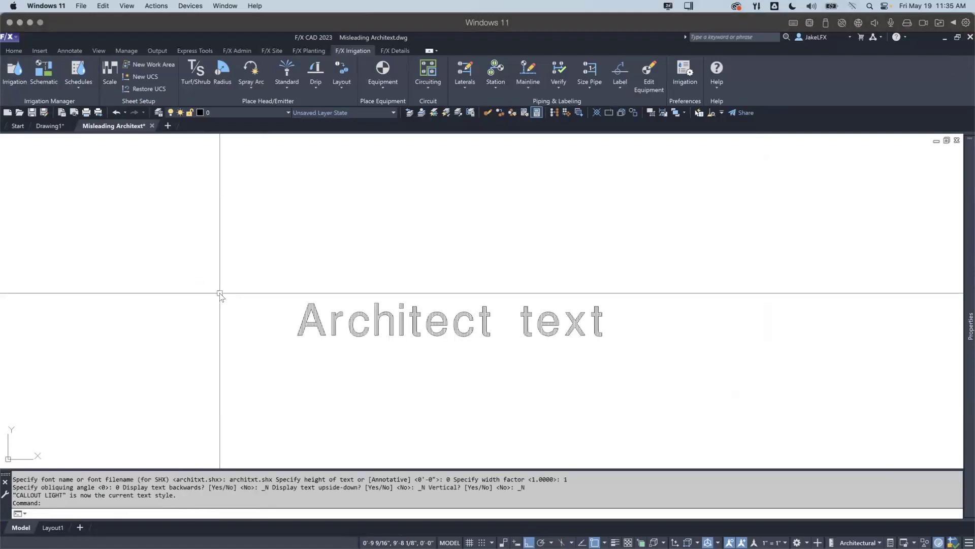
middle_click_drag(220, 293, 243, 352)
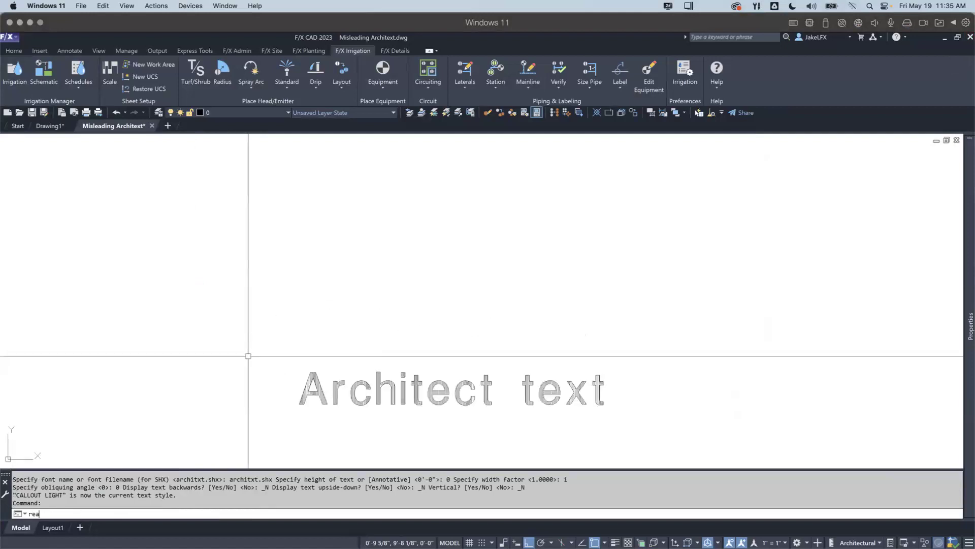
scroll(297, 302, "up", 3)
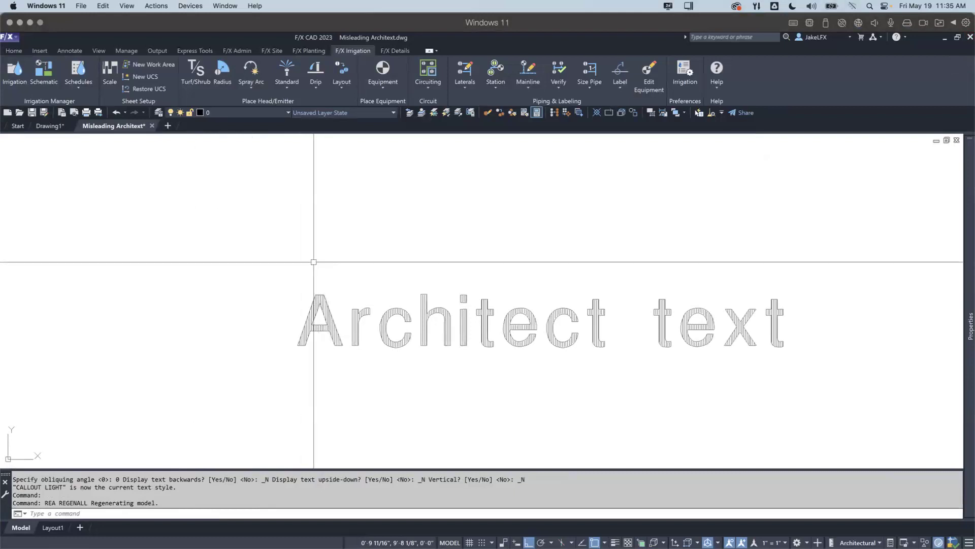
Quit F/X CAD without saving changes to Misleading Architext.dwg or Drawing1.dwg.
left_click(971, 37)
left_click(514, 326)
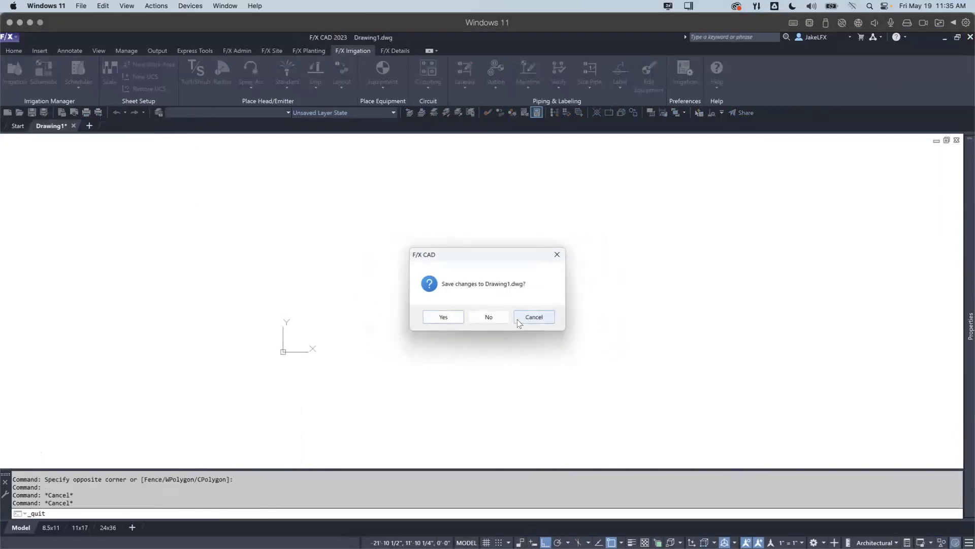
left_click(489, 317)
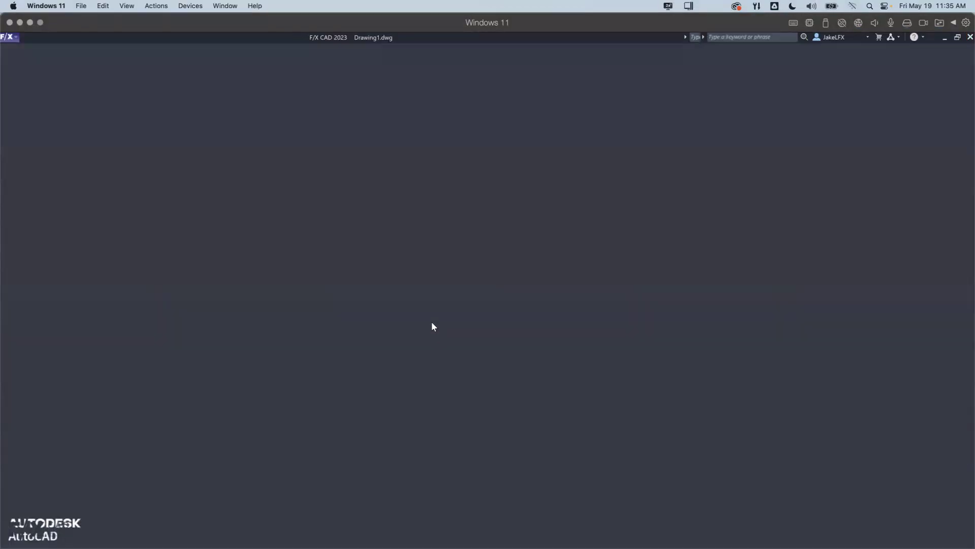
Switch to Finder's missing shx folder and reopen Misleading Architext.dwg in F/X CAD.
key("ctrl+Up")
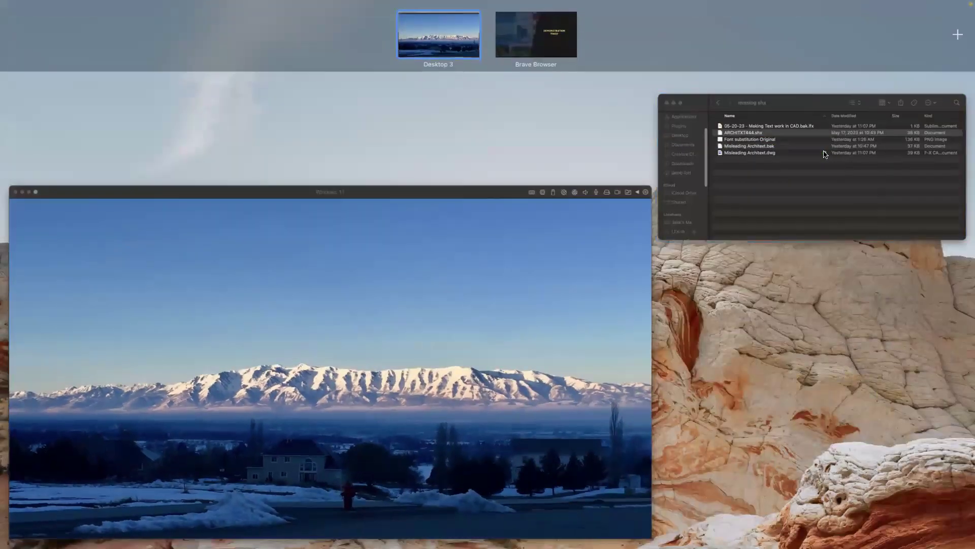
left_click(813, 162)
double_click(388, 226)
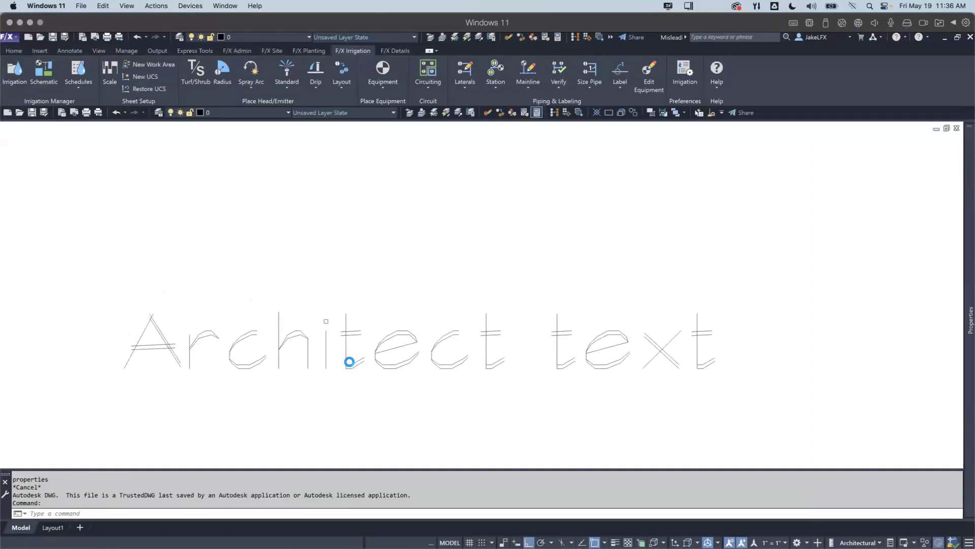
mouse_move(350, 363)
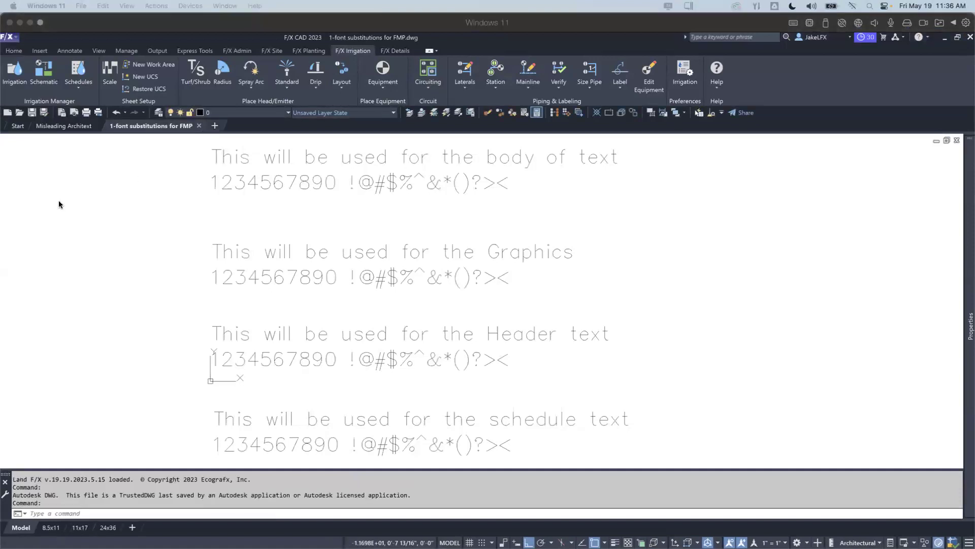
Compare the Font substitution Original image with the 1-font substitutions for FMP drawing side by side, and return to the drawing.
left_click(29, 213)
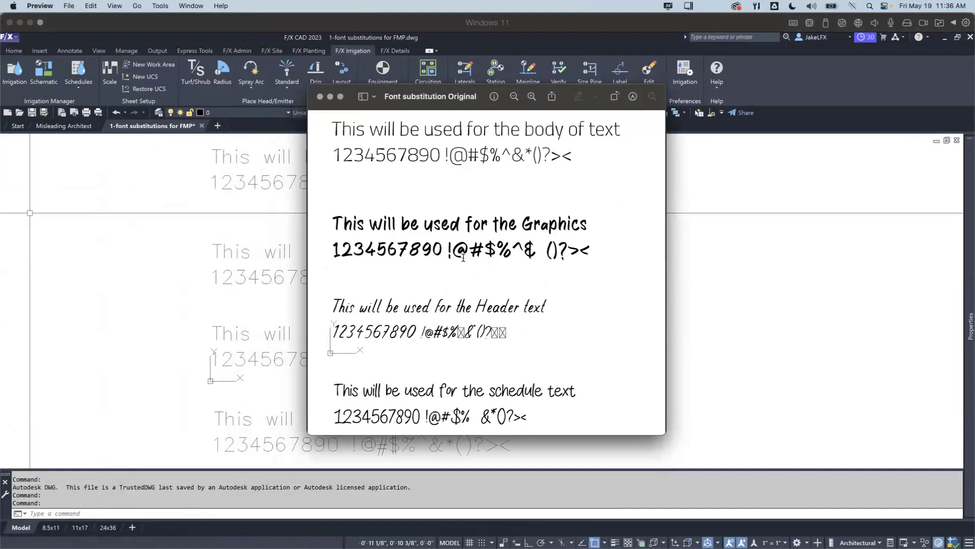
left_click_drag(447, 103, 719, 89)
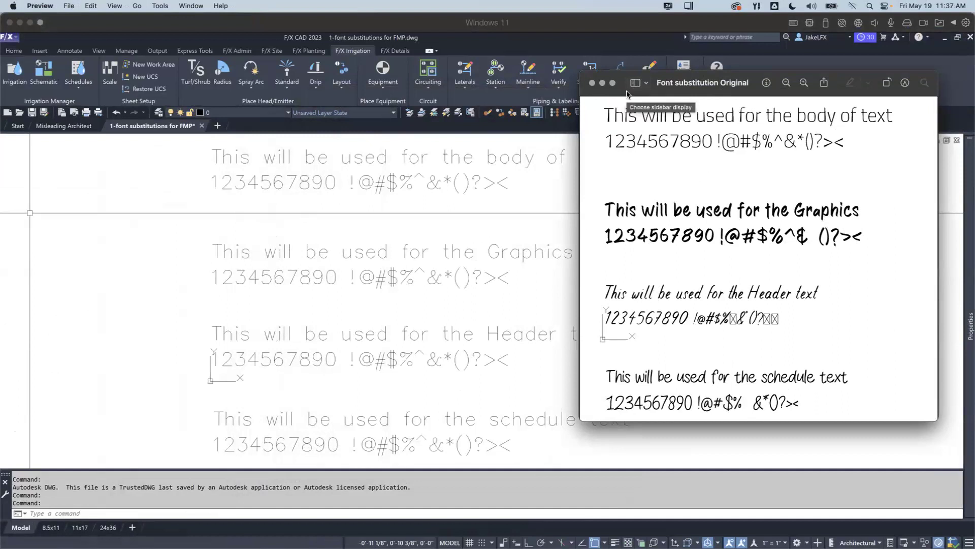
left_click_drag(627, 96, 625, 105)
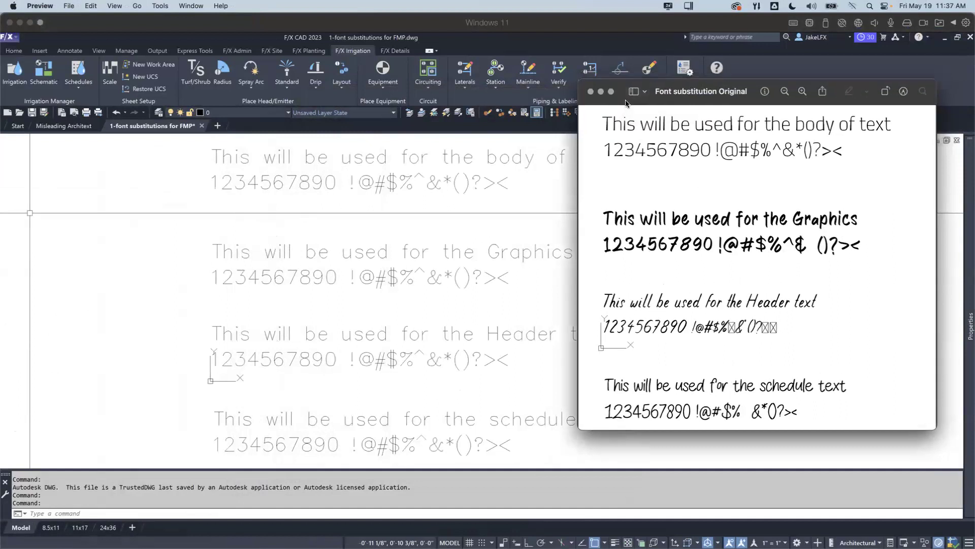
left_click(387, 304)
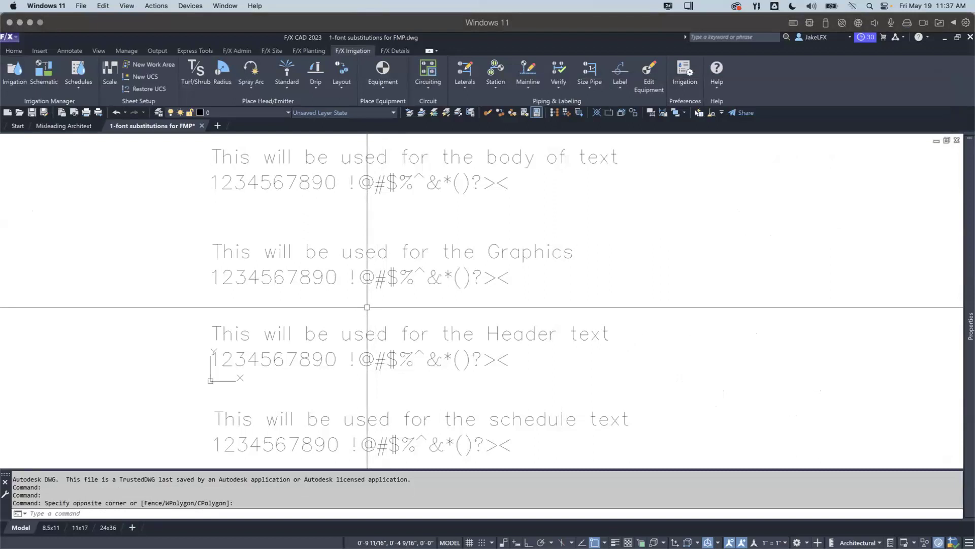
Examine the font substitution lines in the AutoCAD Text Window beside the drawing's text, and close the text window.
key("F2")
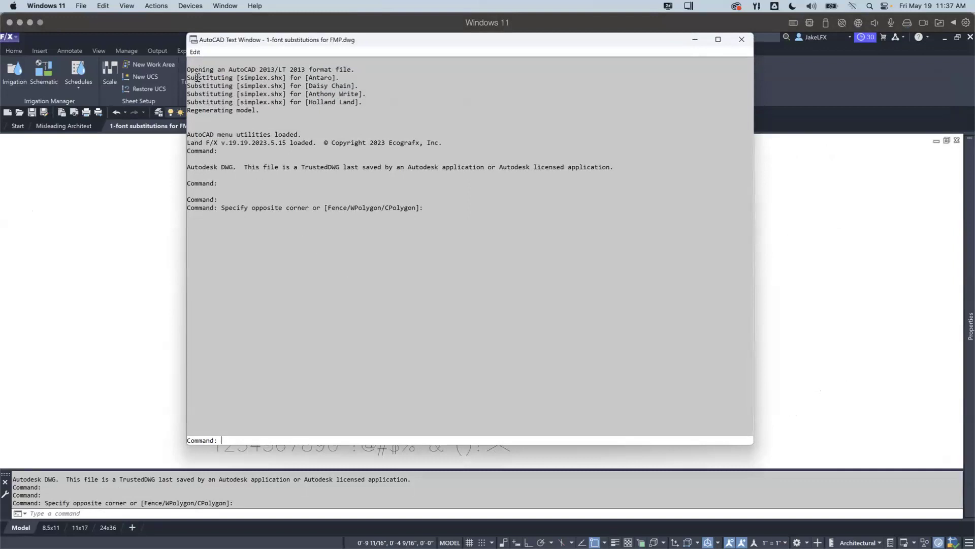
left_click_drag(187, 77, 387, 109)
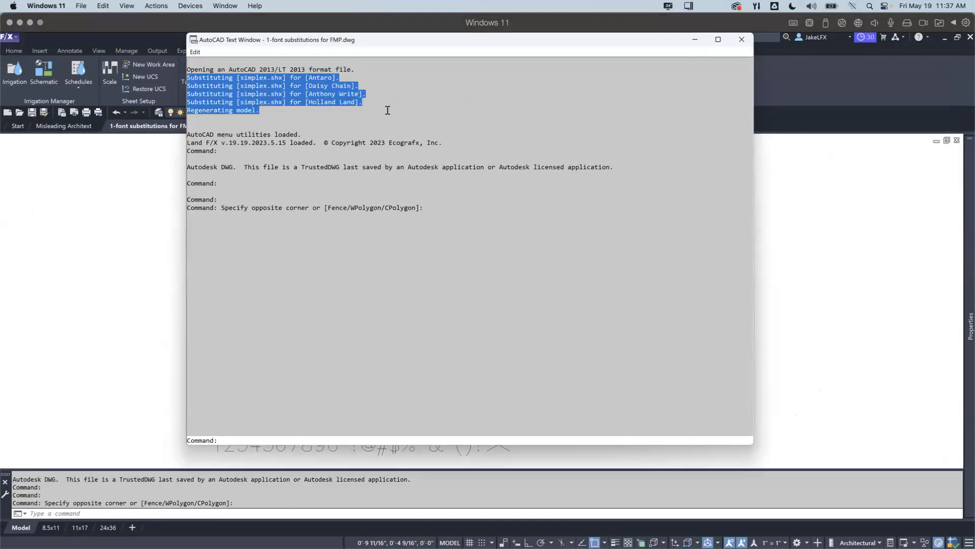
left_click(287, 205)
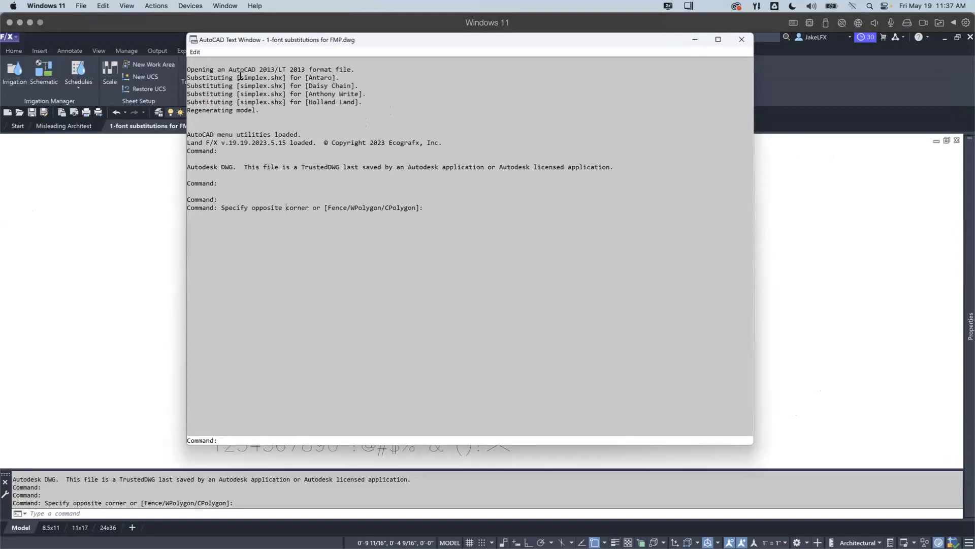
left_click_drag(240, 76, 251, 105)
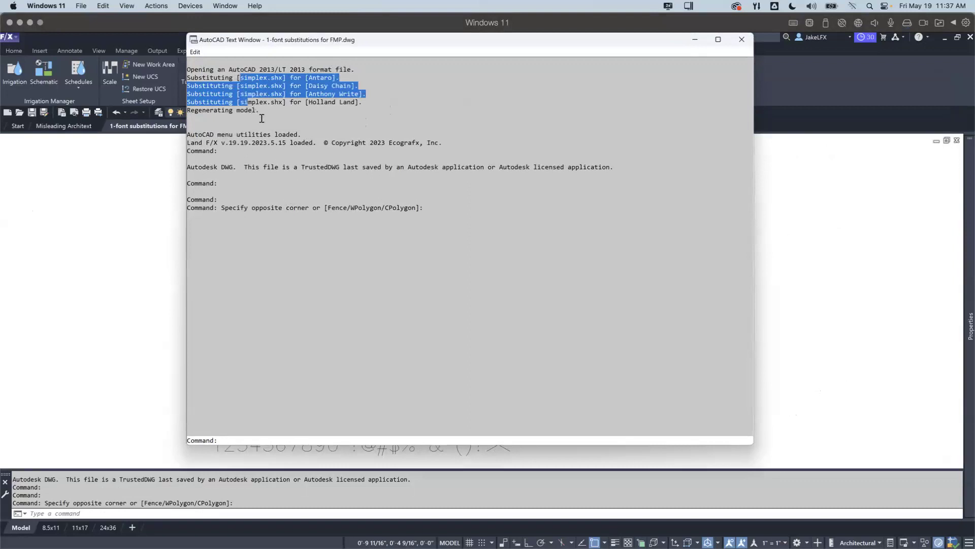
left_click(262, 118)
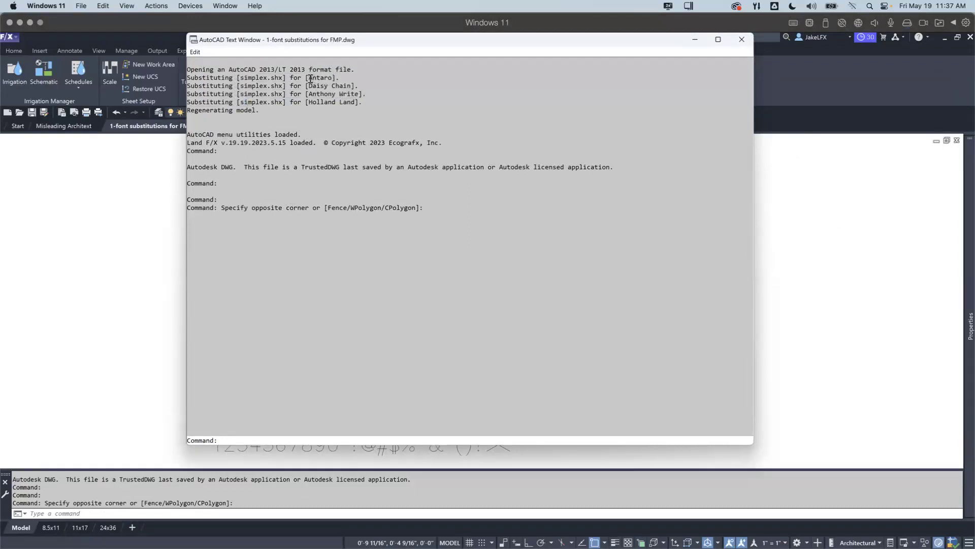
left_click_drag(321, 85, 330, 85)
left_click_drag(375, 44, 550, 57)
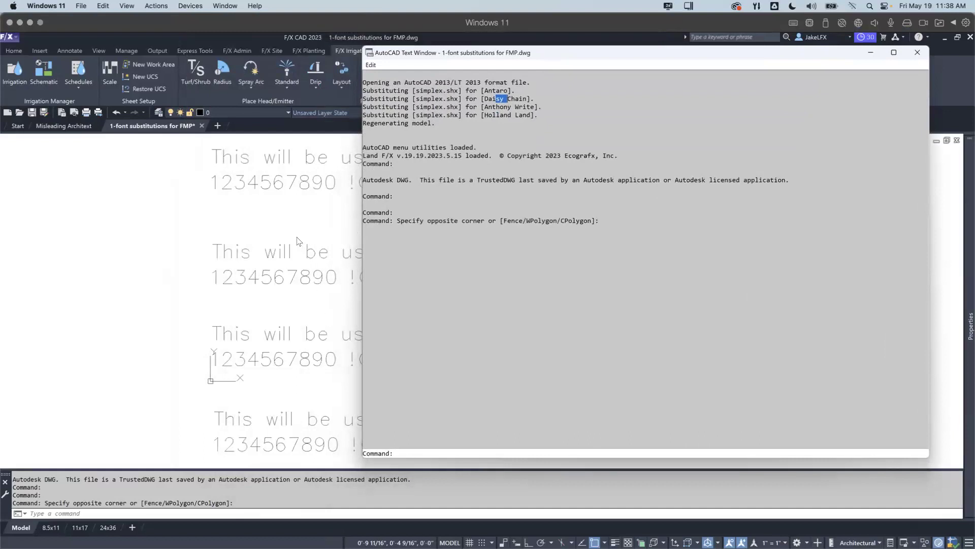
key("F2")
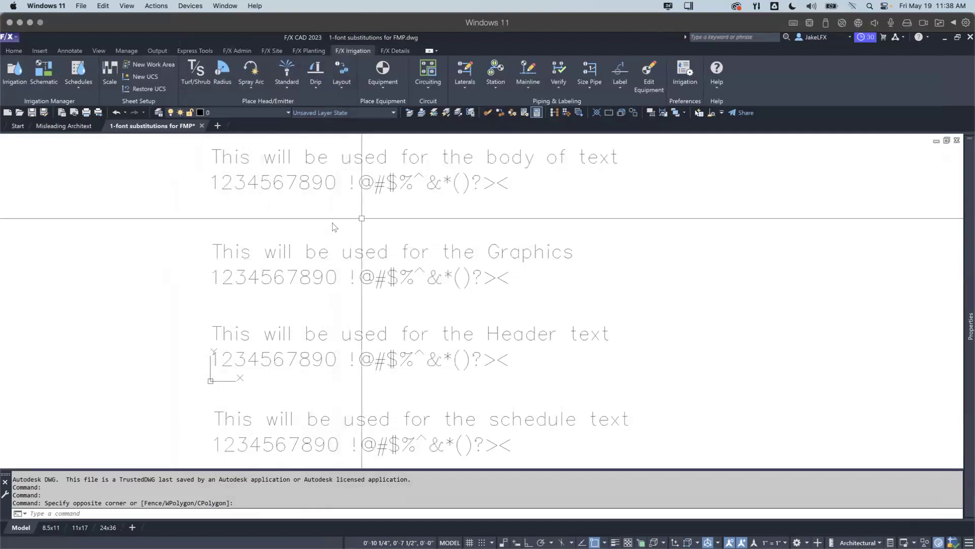
scroll(321, 279, "down", 3)
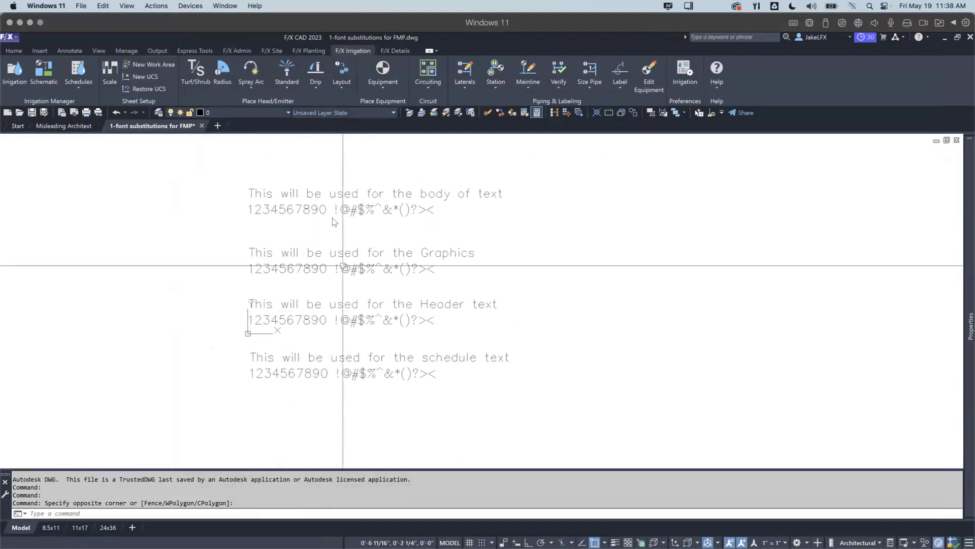
Set the FONTALT system variable to jokerman as the alternate font for missing fonts.
scroll(277, 264, "up", 2)
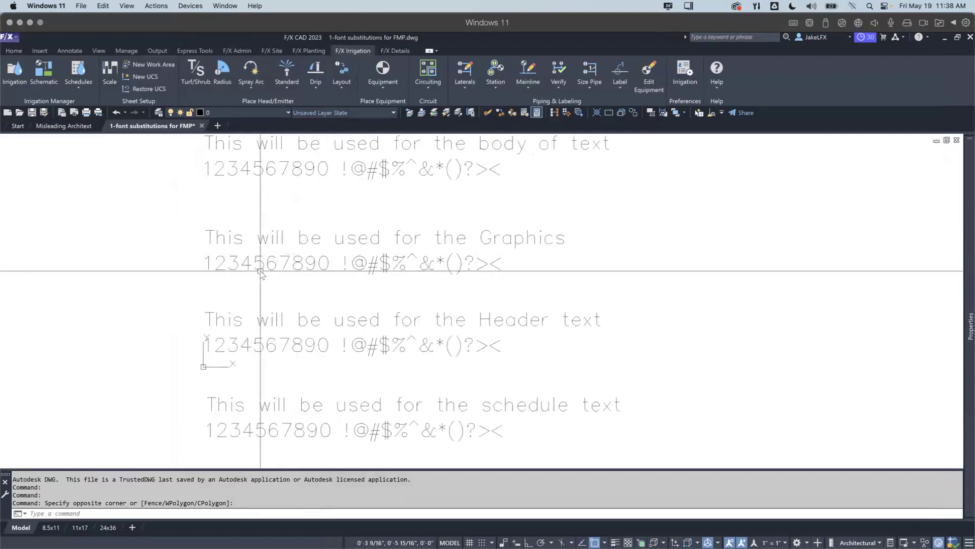
scroll(308, 269, "down", 2)
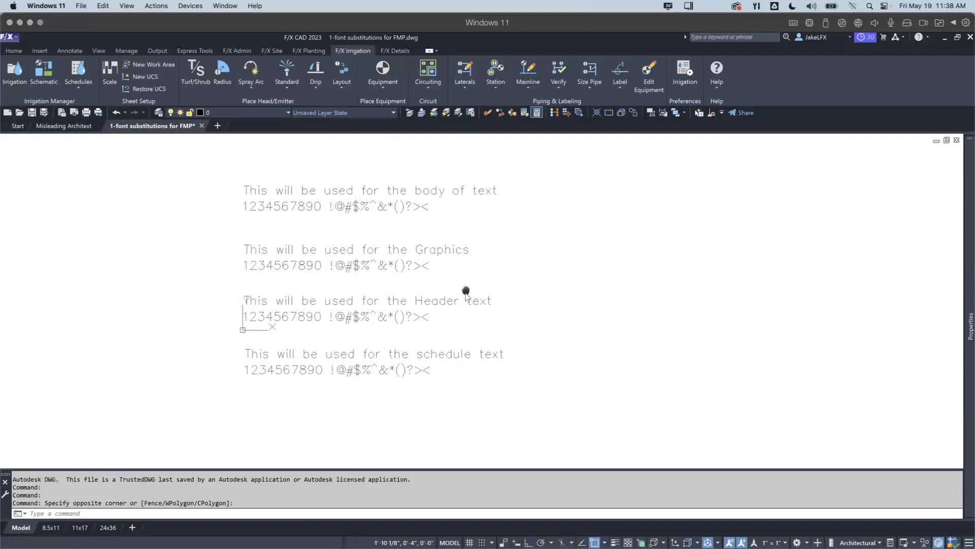
middle_click_drag(466, 292, 467, 302)
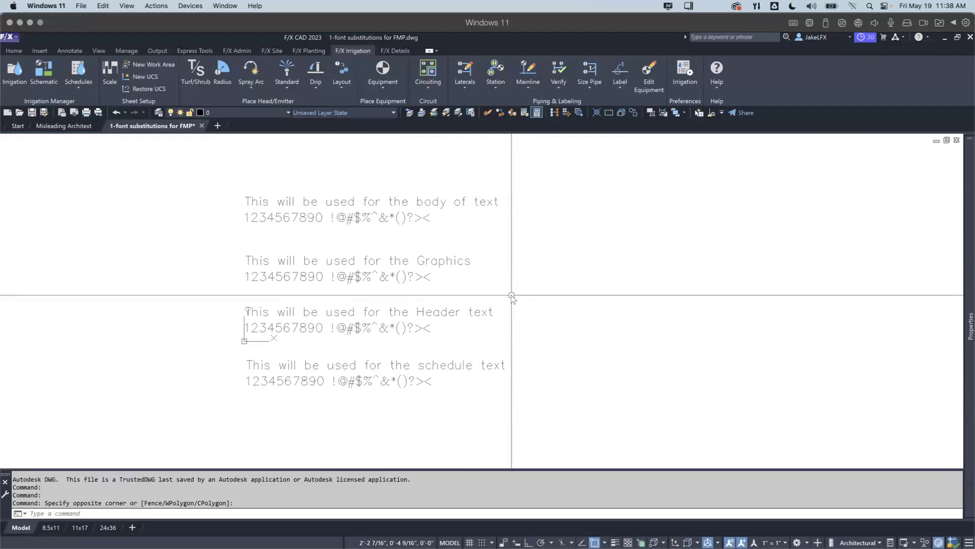
type("fontal")
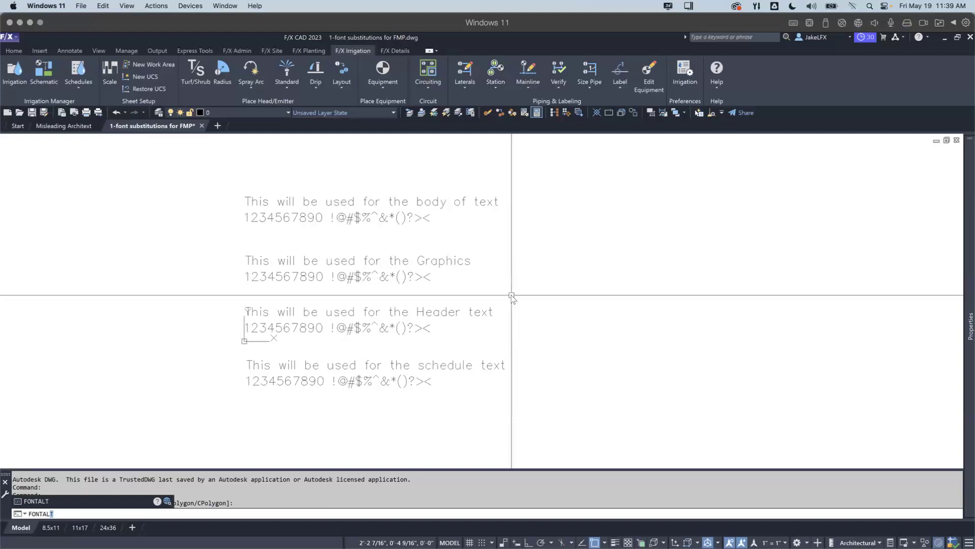
key("Return")
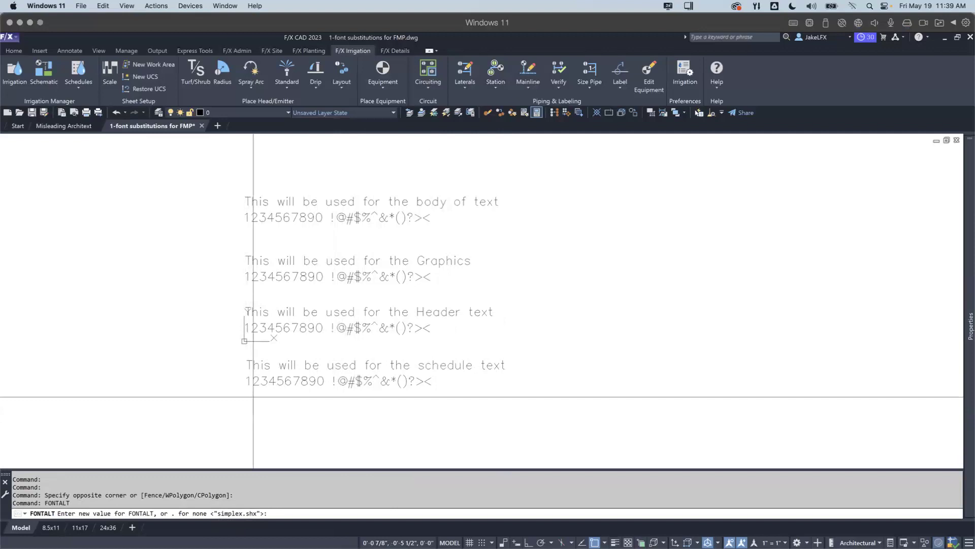
type("jokerman")
key("Return")
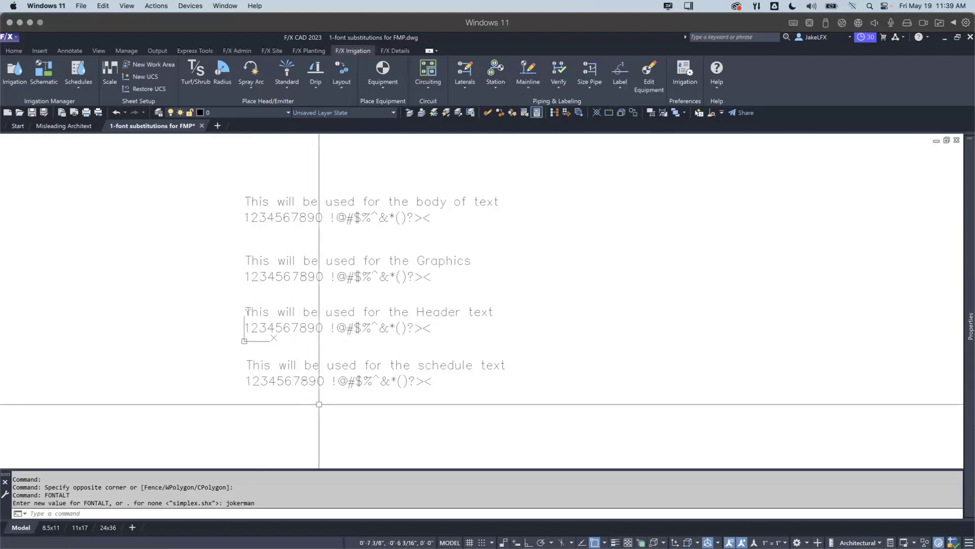
Regenerate all viewports with REGENALL and examine the body, graphics and header sample text up close.
type("rea")
key("Return")
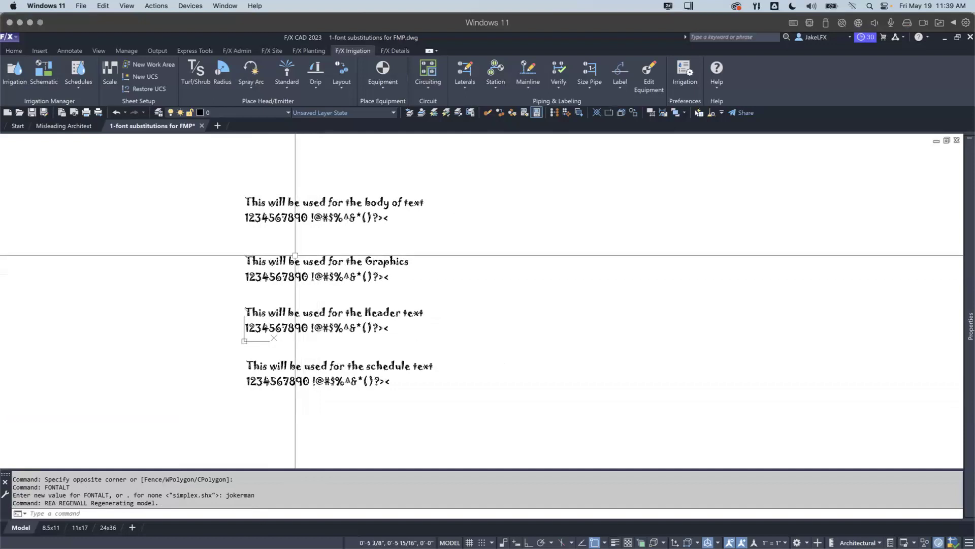
scroll(284, 208, "up", 4)
scroll(338, 348, "down", 1)
scroll(336, 336, "up", 3)
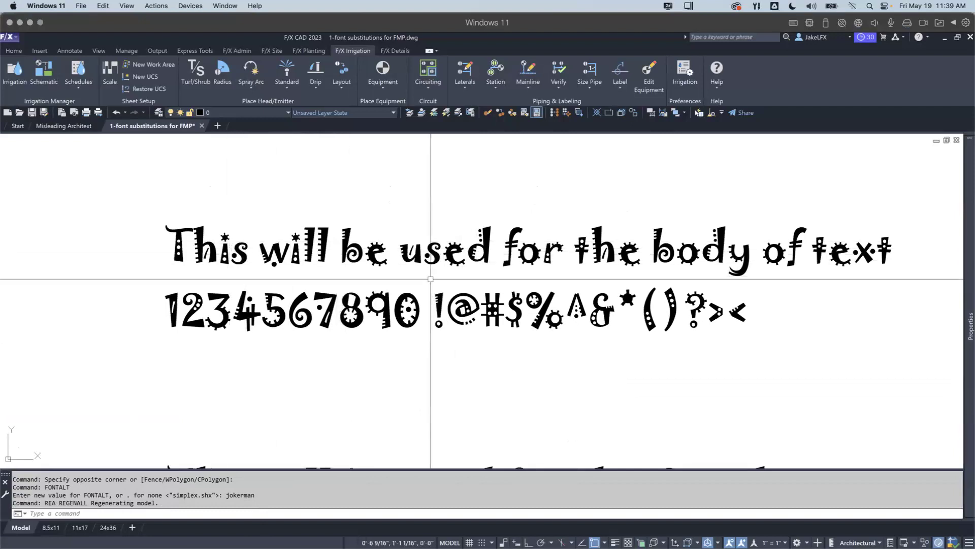
scroll(351, 312, "down", 2)
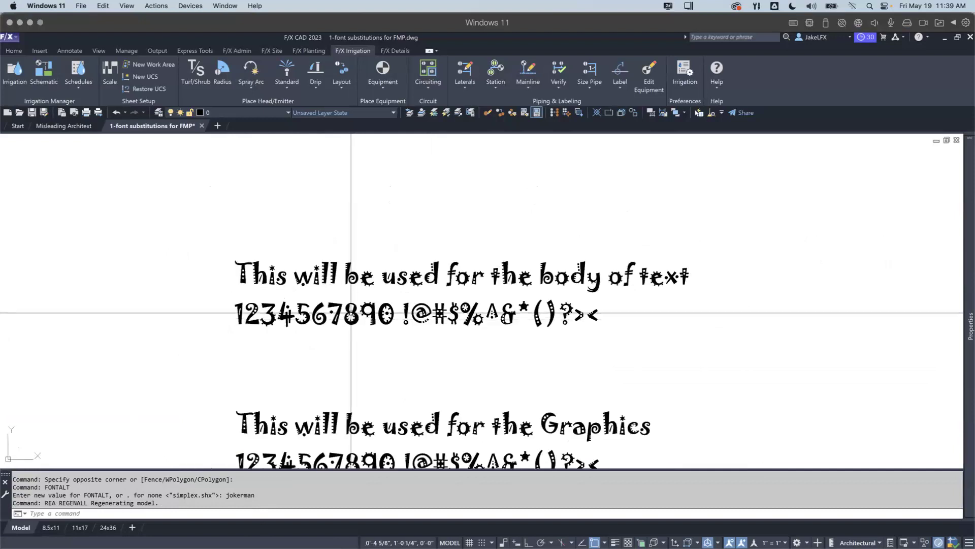
scroll(351, 312, "down", 1)
scroll(363, 365, "up", 1)
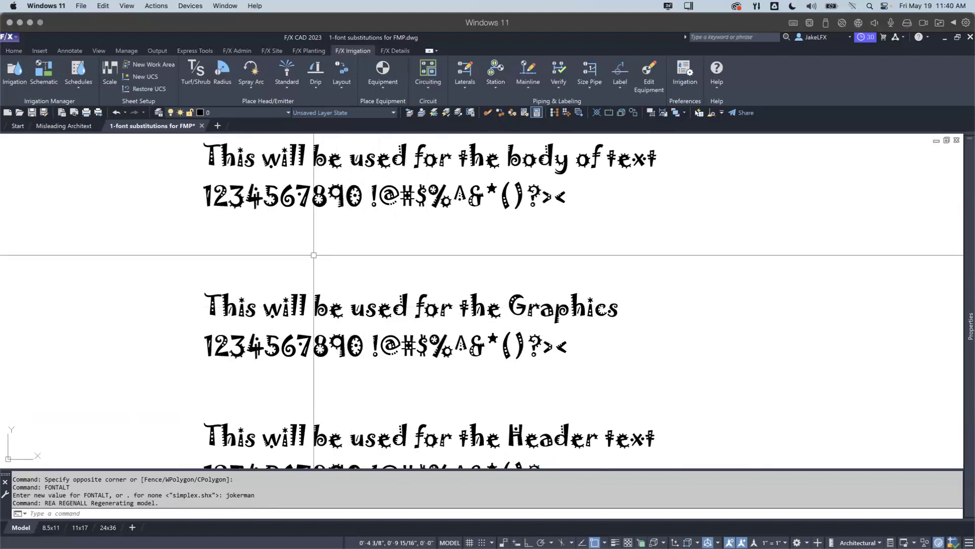
Review the fonts assigned to the Body text, Graphics, Header text, Schedule text and Standard styles in the Text Style dialog.
type("ST")
key("Return")
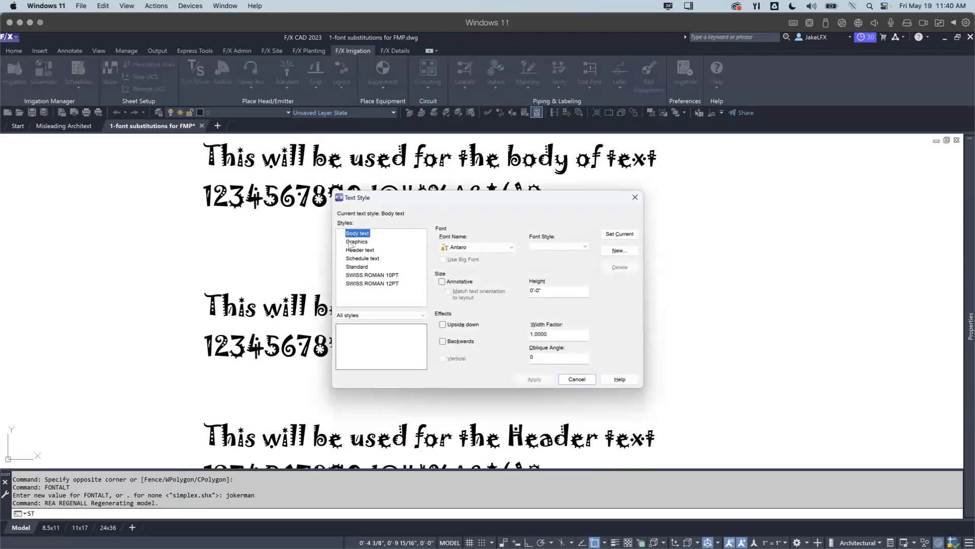
left_click(353, 243)
left_click(353, 251)
left_click(353, 257)
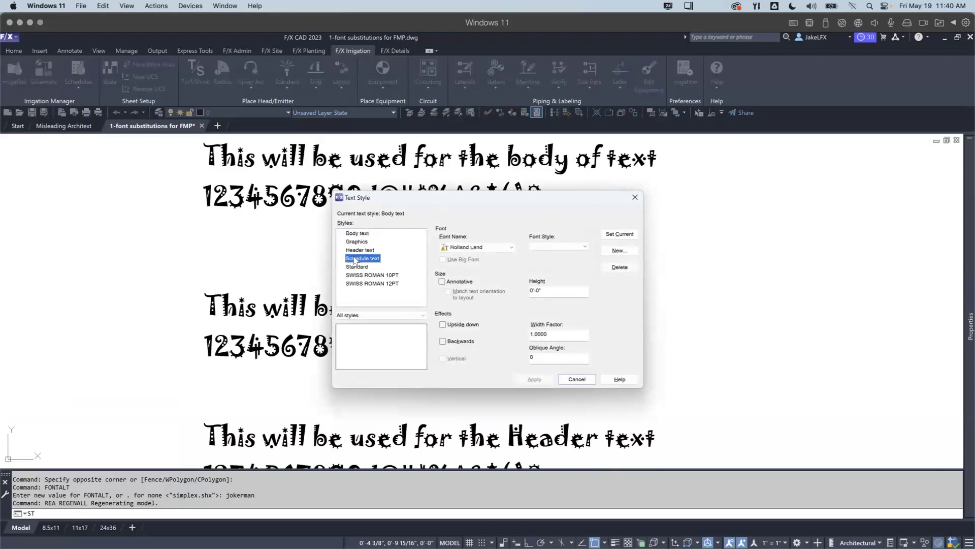
left_click(356, 266)
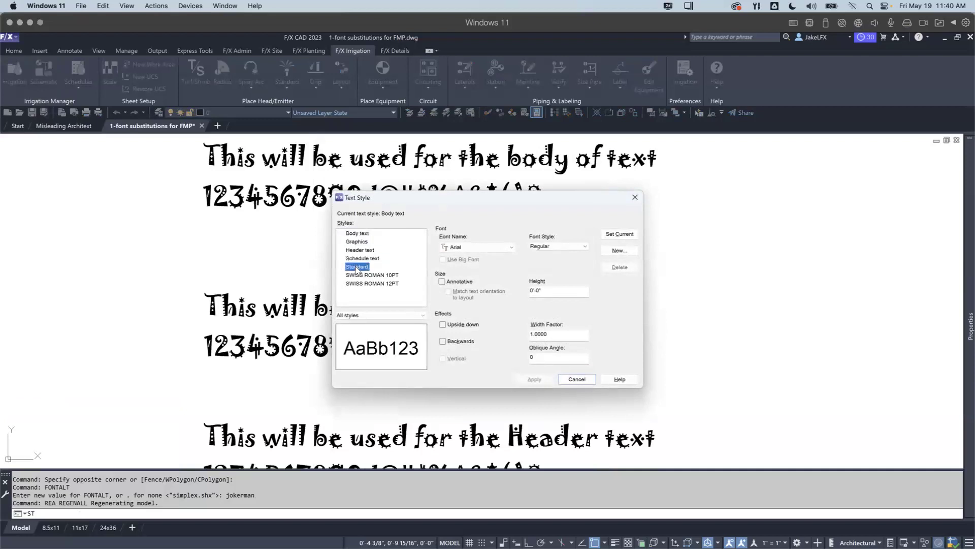
key("Down")
left_click(359, 259)
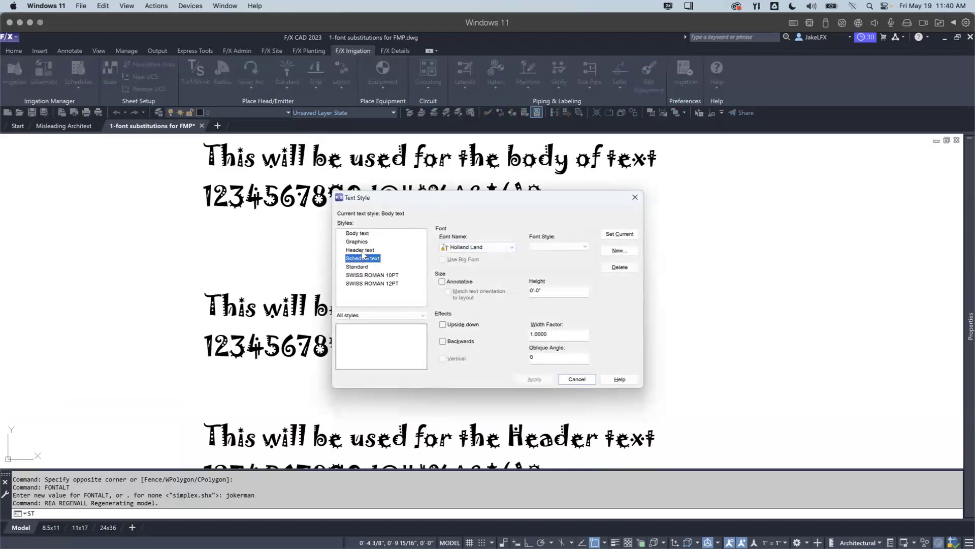
left_click(362, 250)
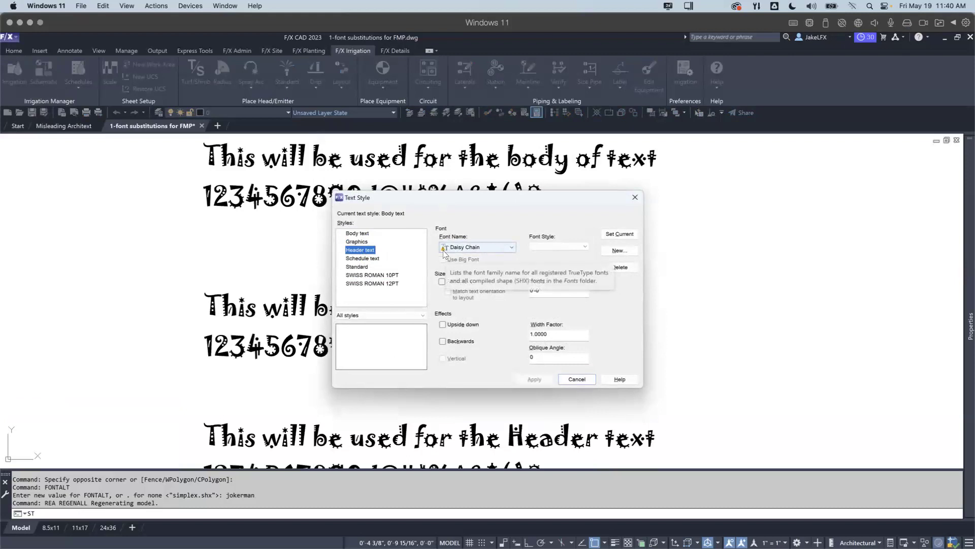
left_click(362, 242)
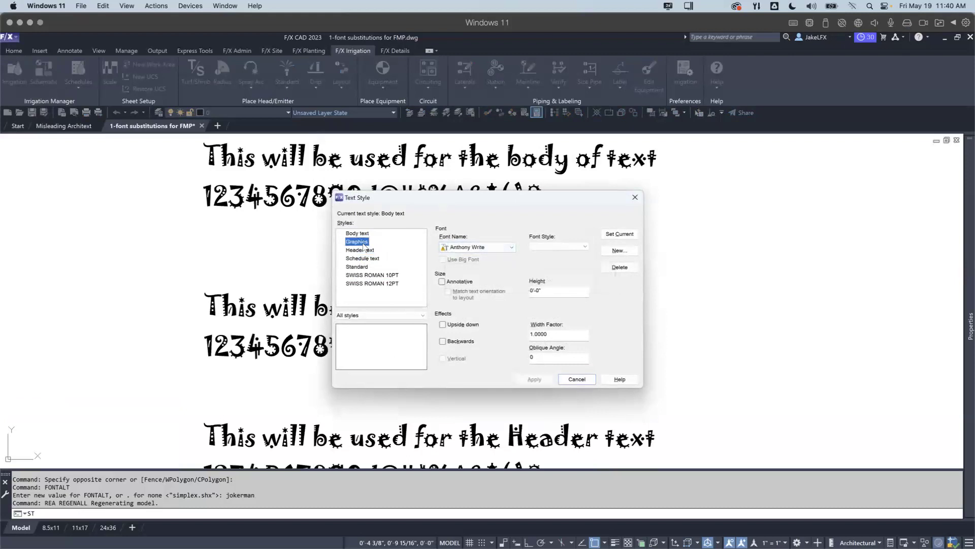
left_click(361, 233)
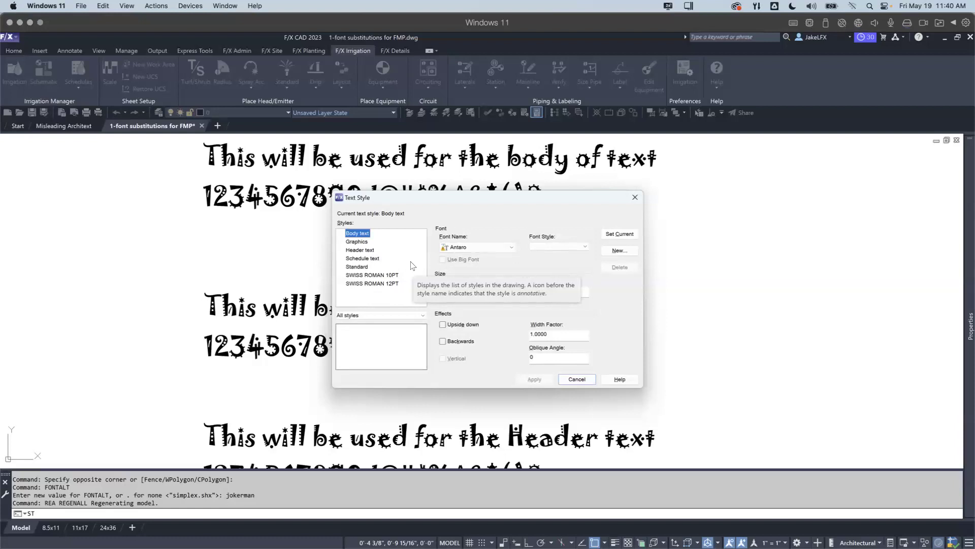
Browse the available SHX and TrueType fonts for the Body text style, and close the Text Style dialog without changing the font.
left_click(454, 248)
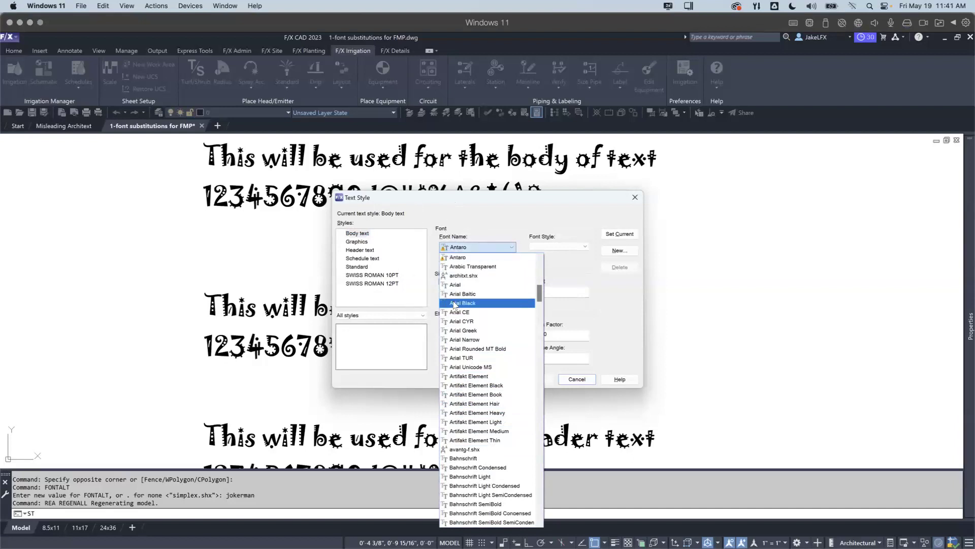
left_click_drag(540, 299, 543, 270)
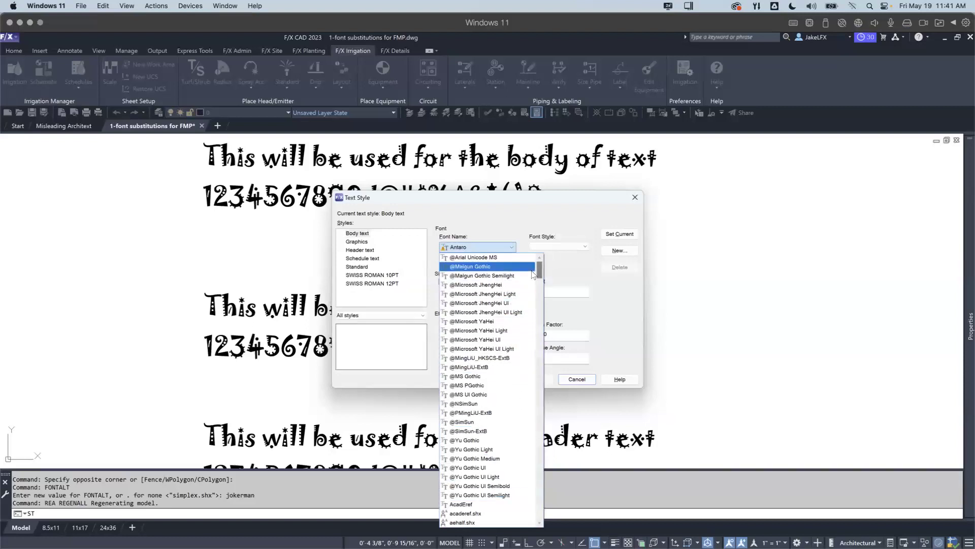
left_click_drag(537, 274, 540, 281)
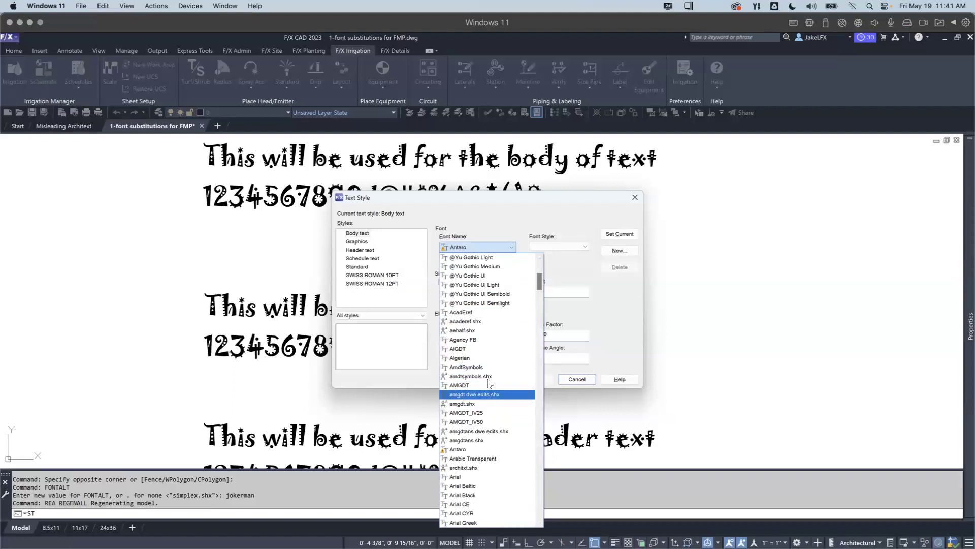
left_click_drag(539, 282, 564, 402)
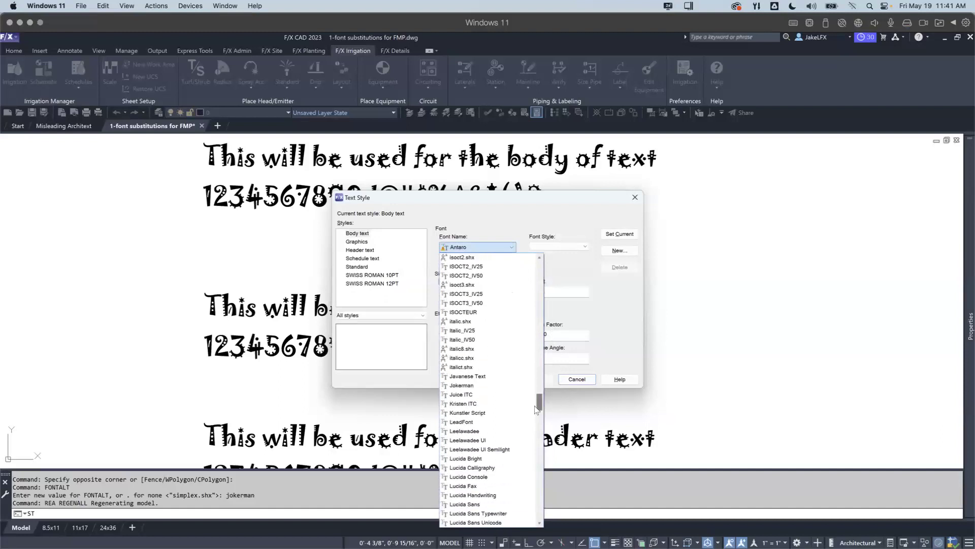
left_click_drag(540, 402, 543, 417)
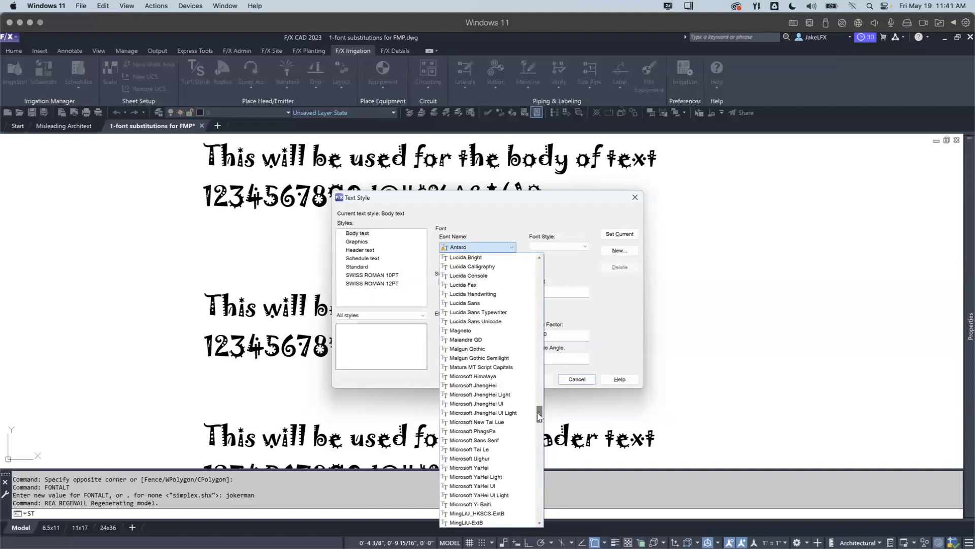
left_click_drag(539, 414, 550, 464)
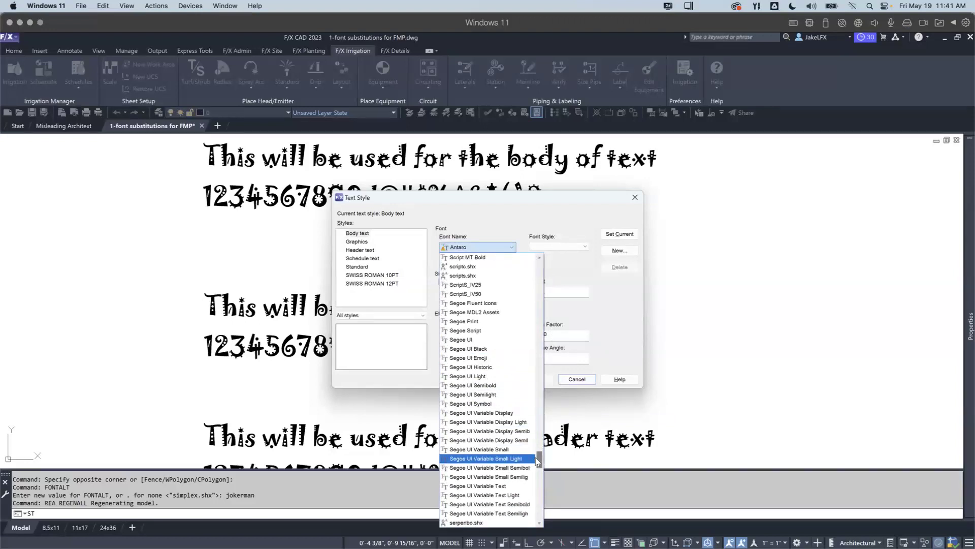
left_click_drag(540, 457, 536, 403)
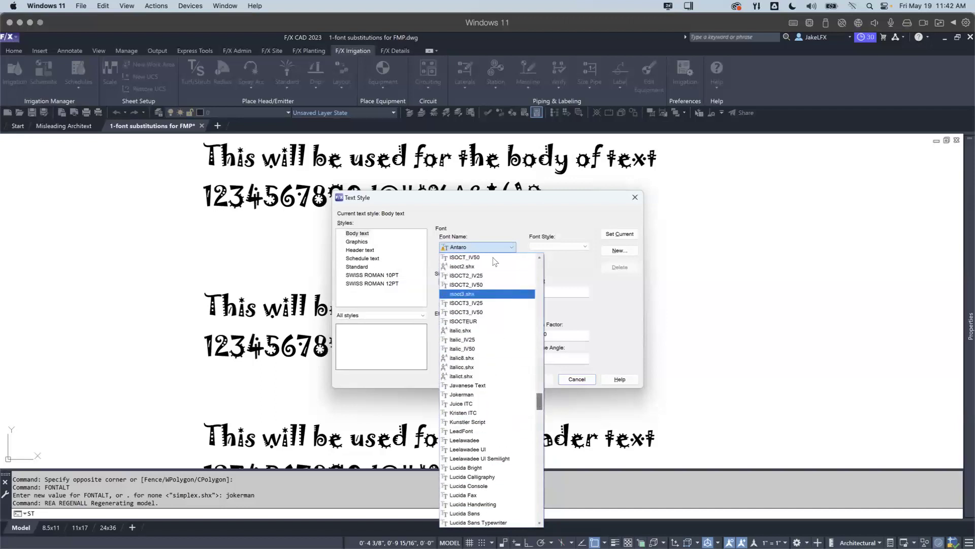
left_click(445, 249)
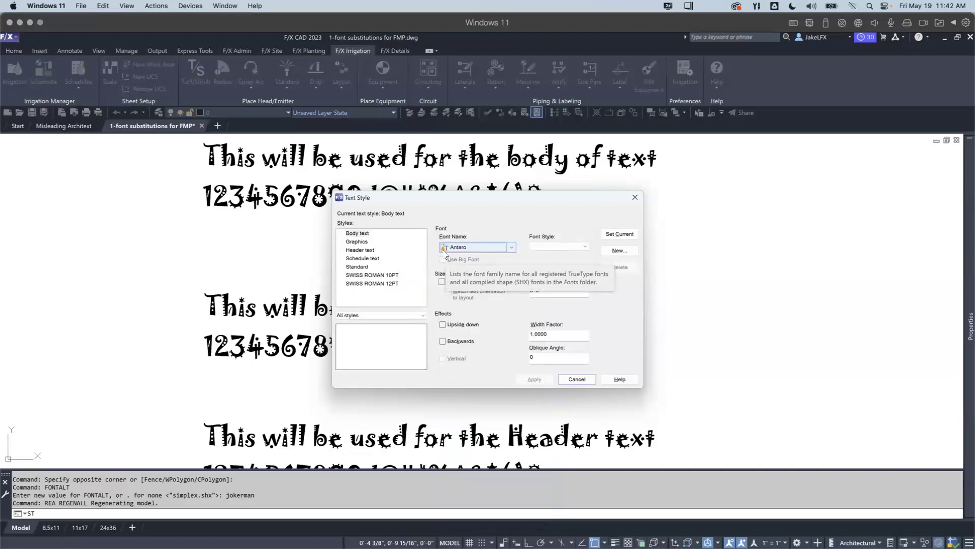
key("Escape")
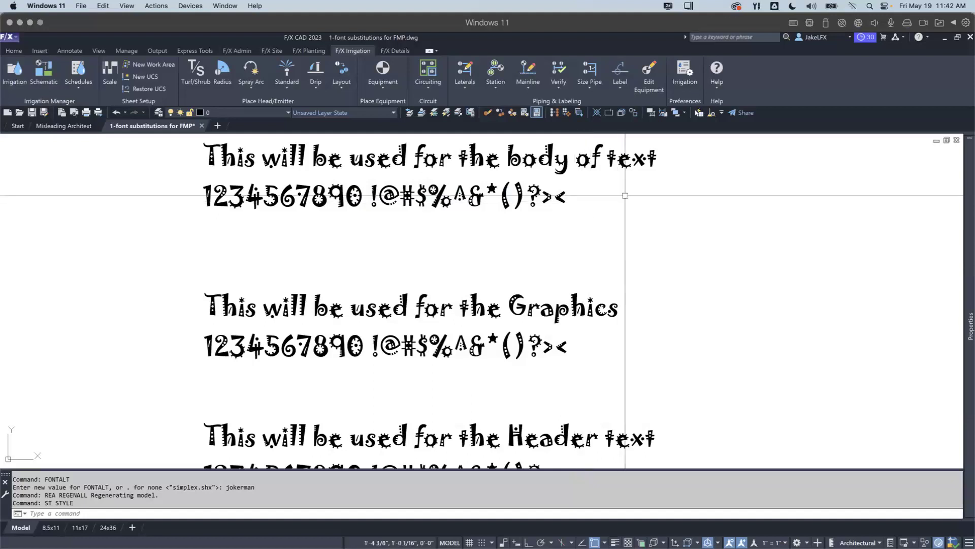
Quit F/X CAD without saving 1-font substitutions for FMP.dwg, and open a File Explorer window.
left_click(970, 37)
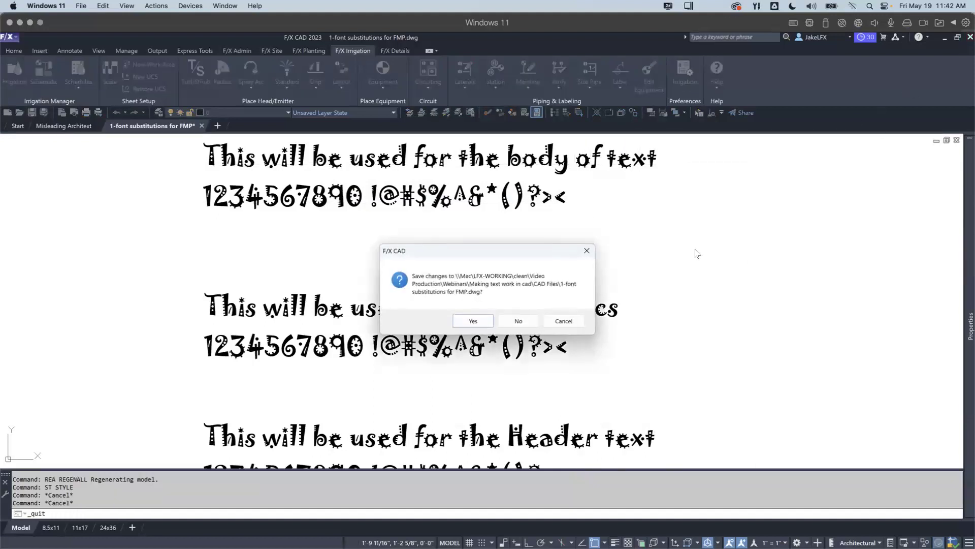
left_click(518, 321)
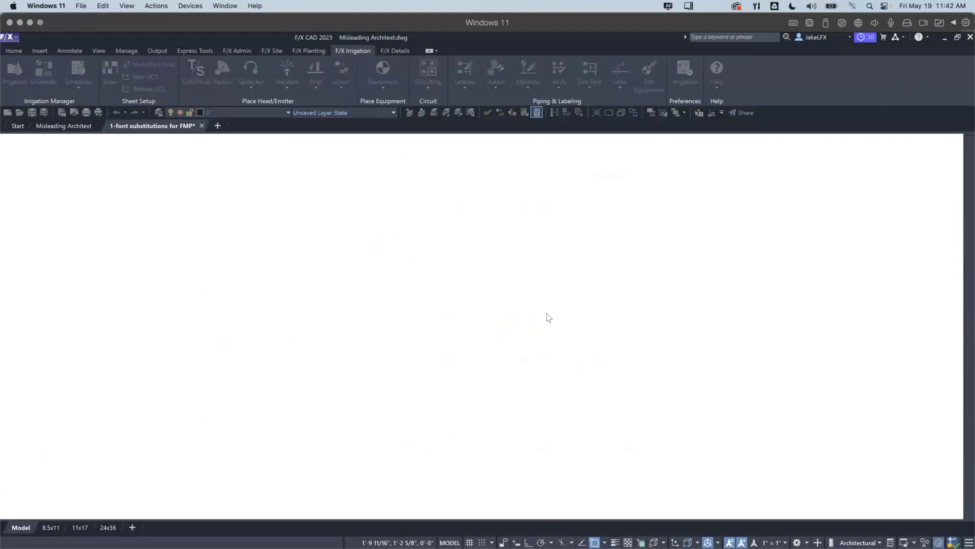
key("super")
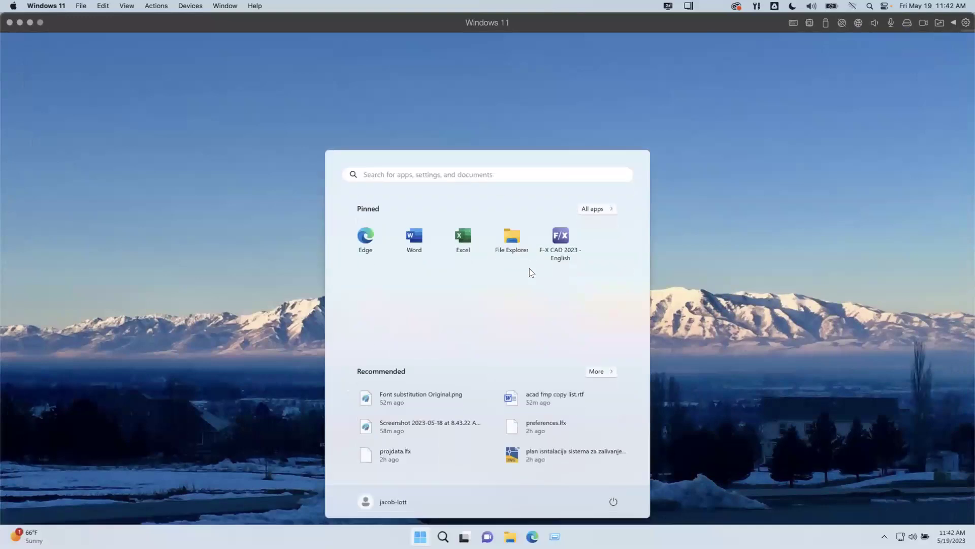
left_click(512, 238)
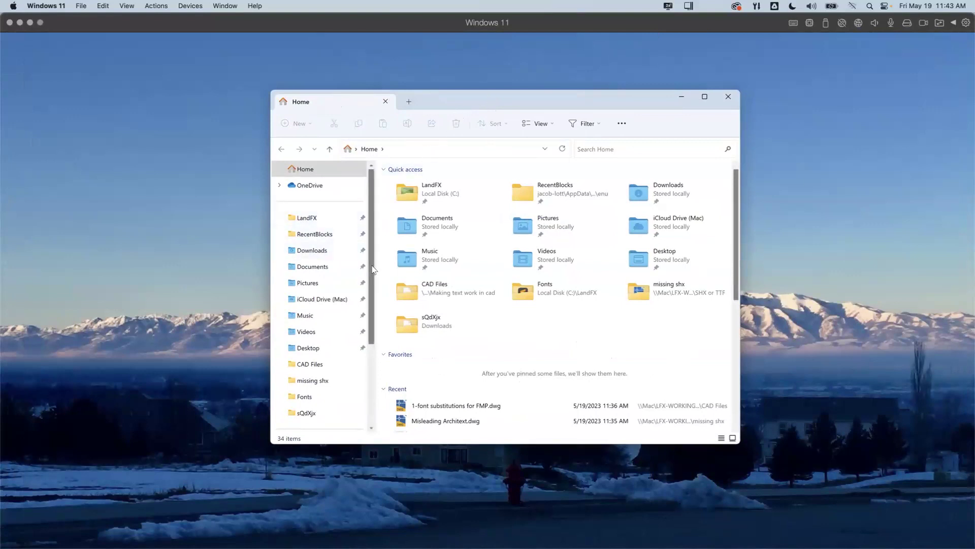
Go to the Autodesk\AutoCAD 2023\R24.2\enu\support folder in the user profile's AppData\Roaming directory.
scroll(371, 274, "down", 3)
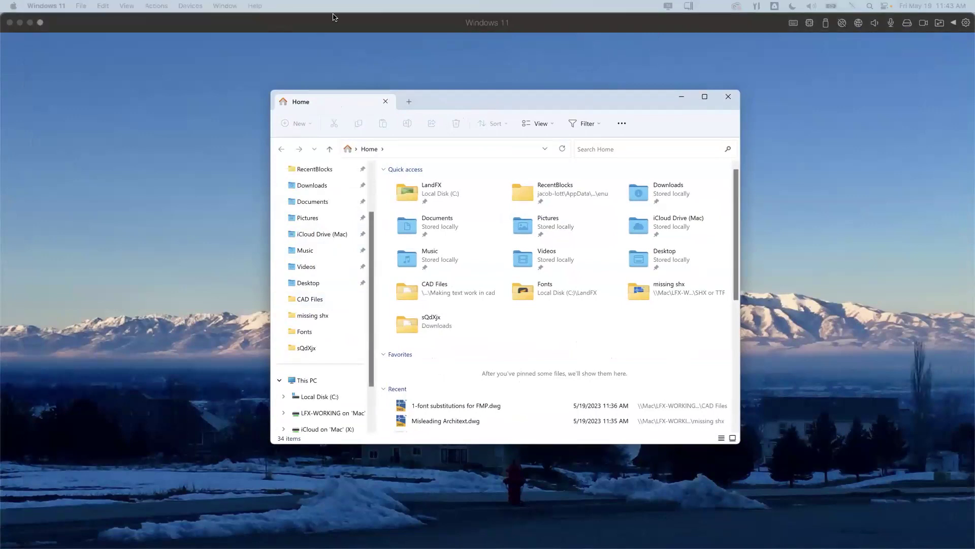
left_click(410, 151)
type("C:\\Users\\jacob-lott\\AppData\\Roaming\\Autodesk\\AutoCAD 2023\\R24.2\\enu\\support")
key("Return")
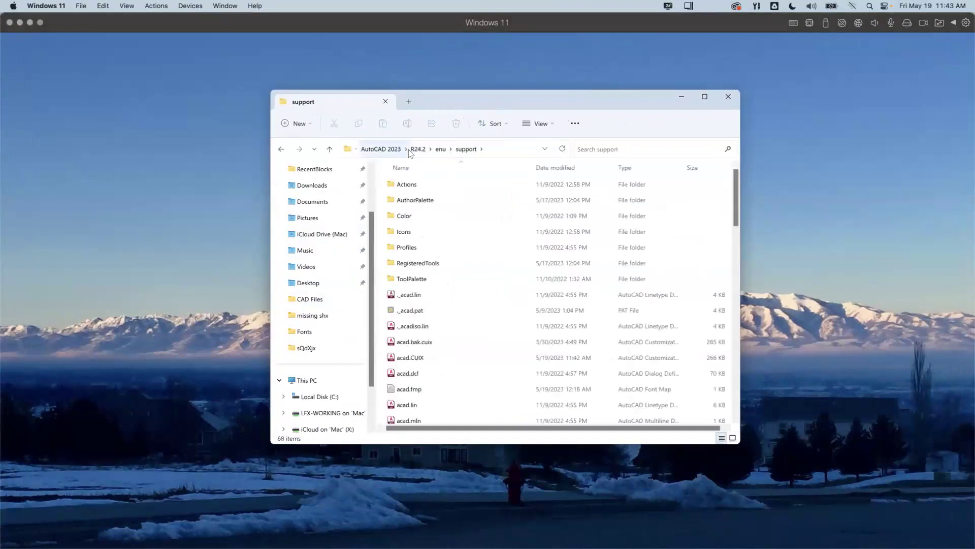
Check the support folder's full path, then open acad.fmp in Notepad and place its window beside the file list.
left_click(503, 149)
left_click(545, 149)
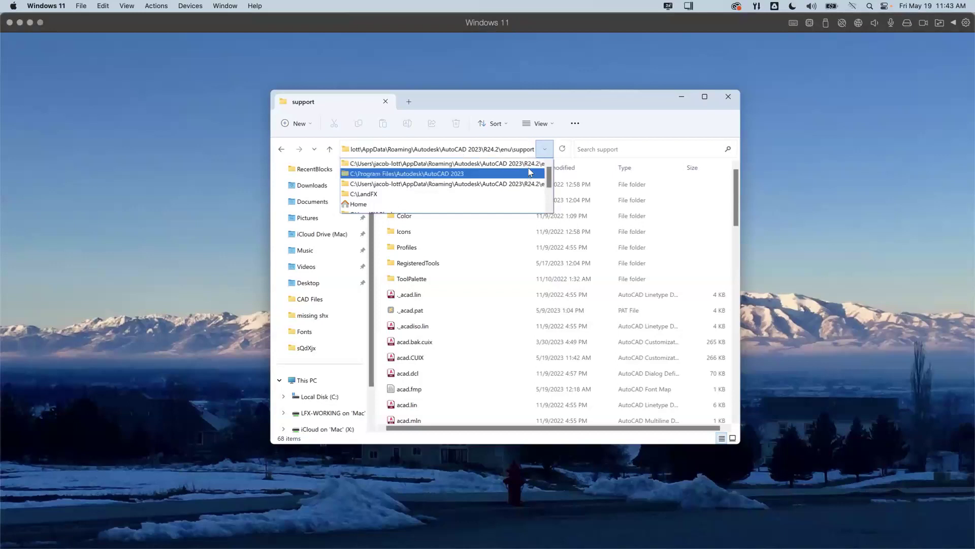
left_click(505, 153)
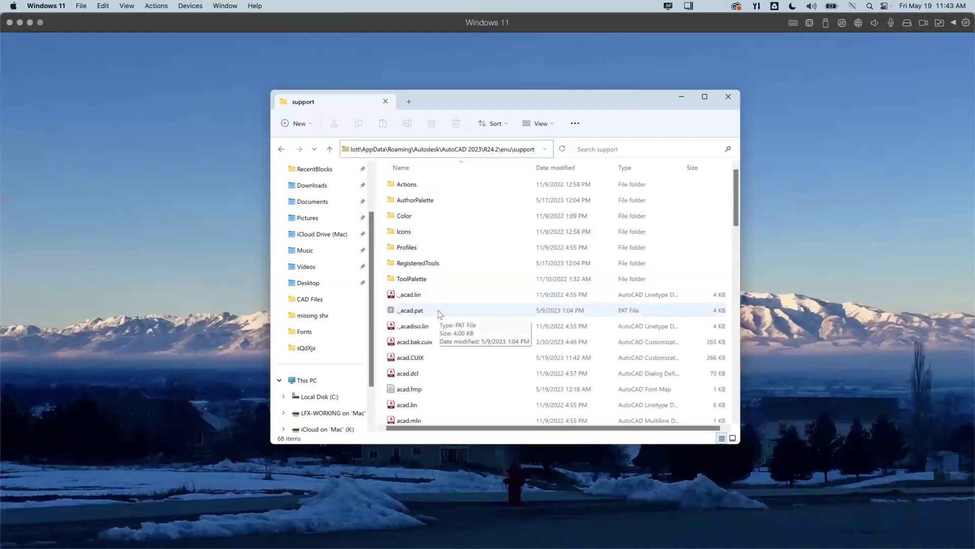
double_click(401, 391)
left_click_drag(546, 75, 619, 82)
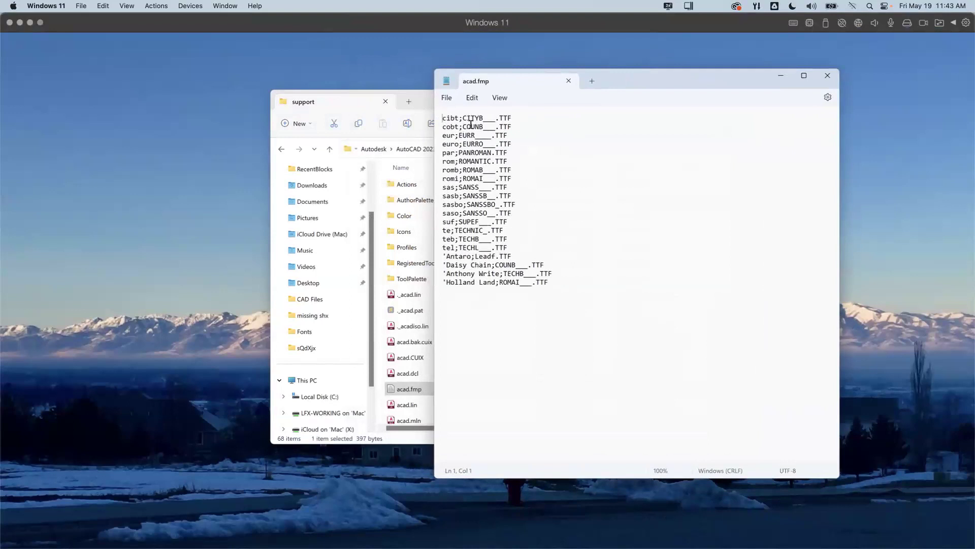
Examine the four apostrophe-prefixed entries at the end of acad.fmp and the parts of the cibt;CITYB___.TTF mapping.
left_click_drag(443, 256, 596, 291)
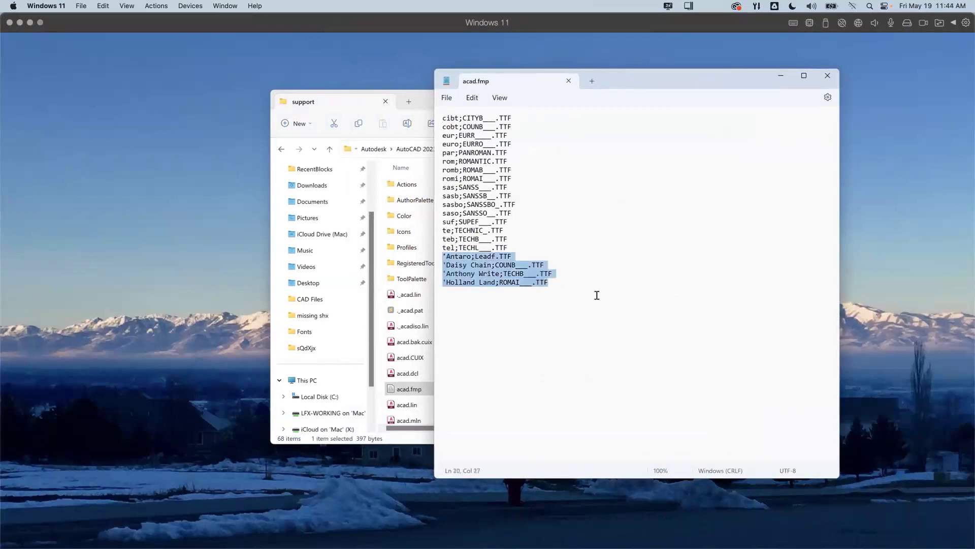
left_click(491, 283)
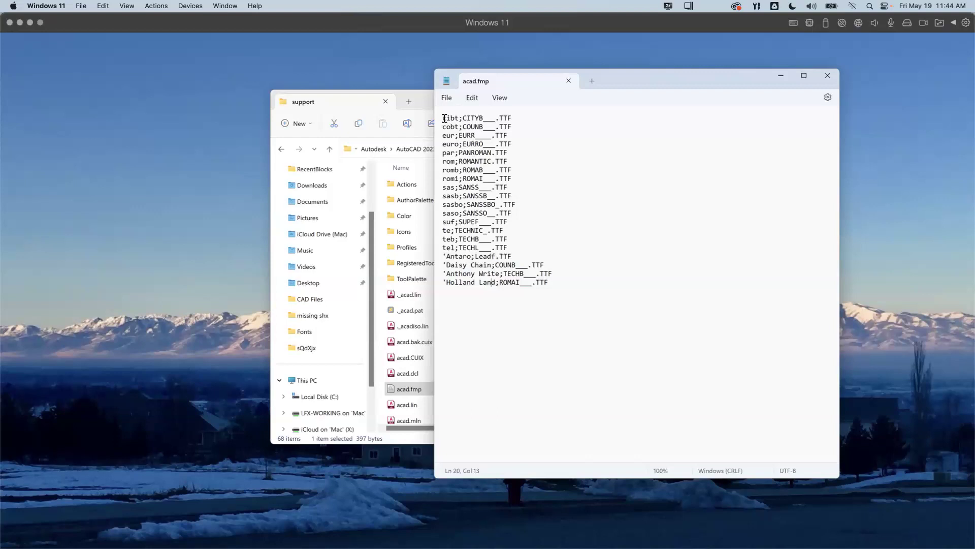
left_click_drag(444, 119, 461, 119)
left_click(461, 120)
key("shift+Right")
left_click_drag(463, 119, 504, 120)
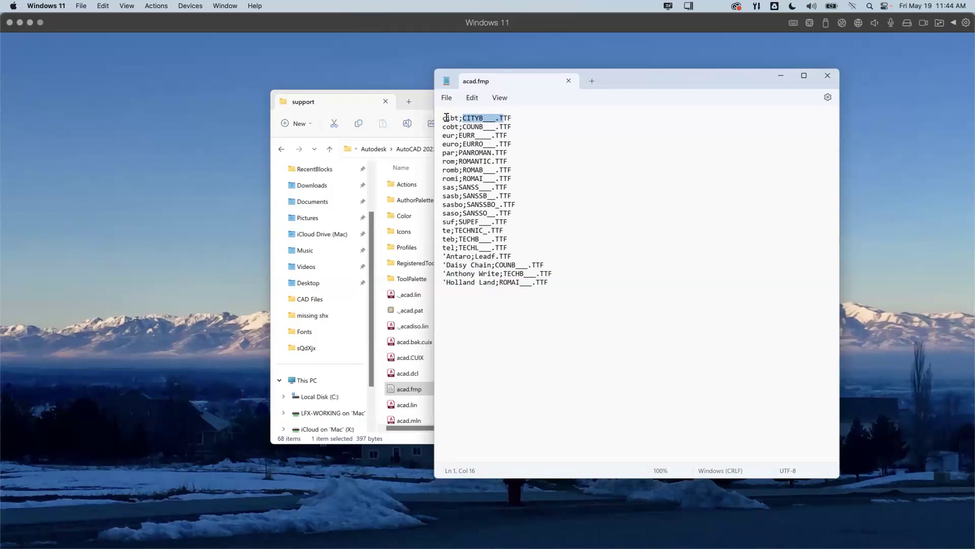
double_click(447, 119)
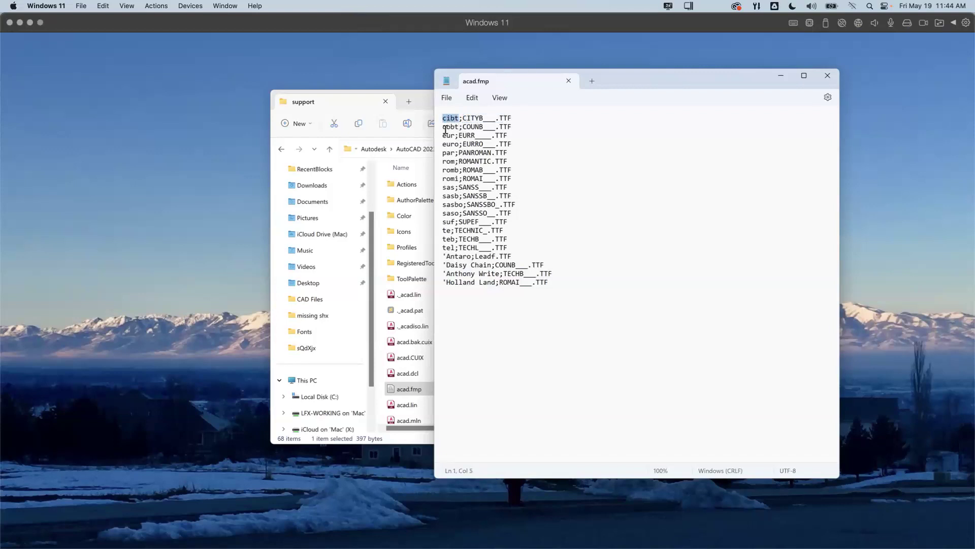
triple_click(474, 120)
left_click(474, 120)
Review the missing and replacement font names in the Antaro and Daisy Chain entries.
double_click(448, 257)
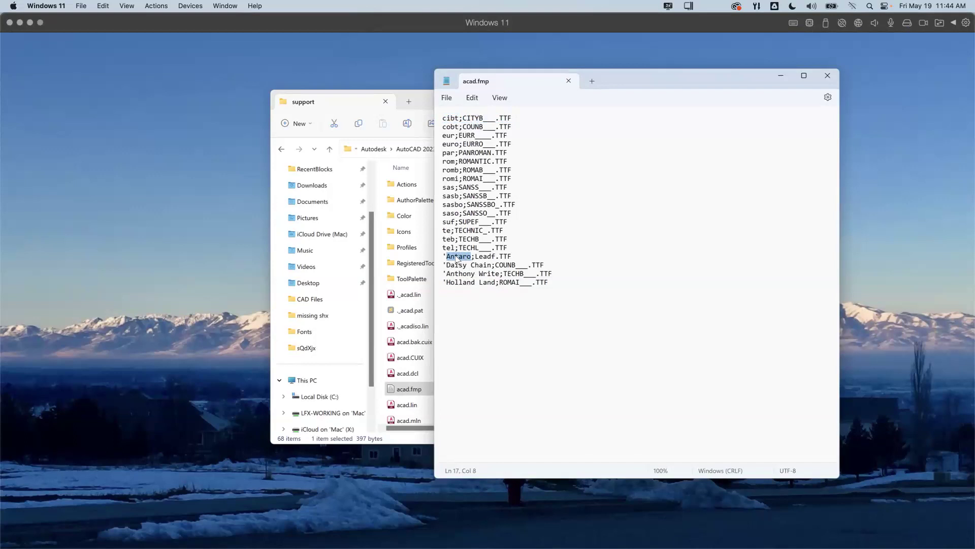
double_click(485, 257)
double_click(456, 265)
double_click(510, 265)
left_click(460, 275)
Activate the Antaro, Daisy Chain, Anthony Write and Holland Land mappings by deleting the leading apostrophe from each entry.
left_click(447, 257)
key("BackSpace")
left_click(447, 265)
key("BackSpace")
left_click(446, 273)
key("BackSpace")
left_click(447, 283)
key("BackSpace")
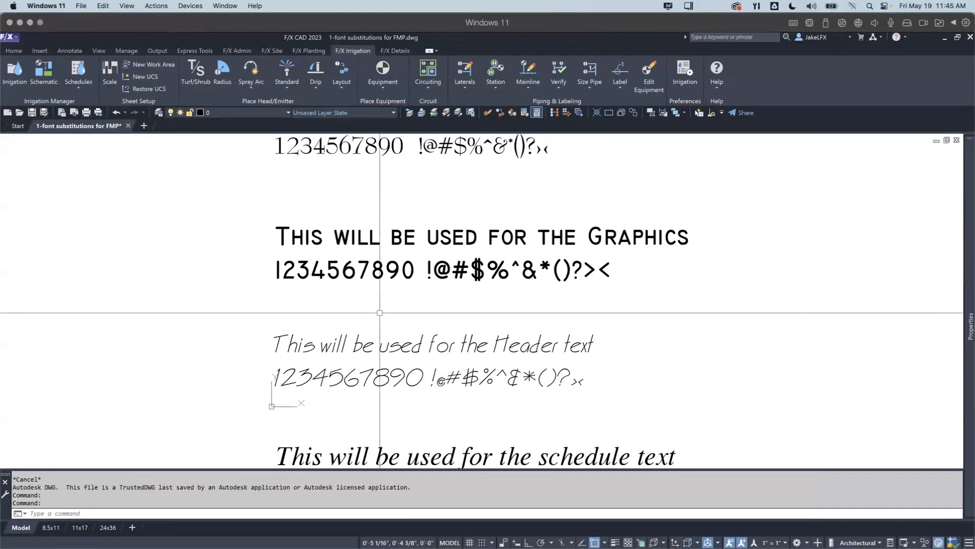
In F/X CAD, inspect the text in 1-font substitutions for FMP.dwg and check the Graphics, Header text and Schedule text styles.
scroll(380, 312, "down", 6)
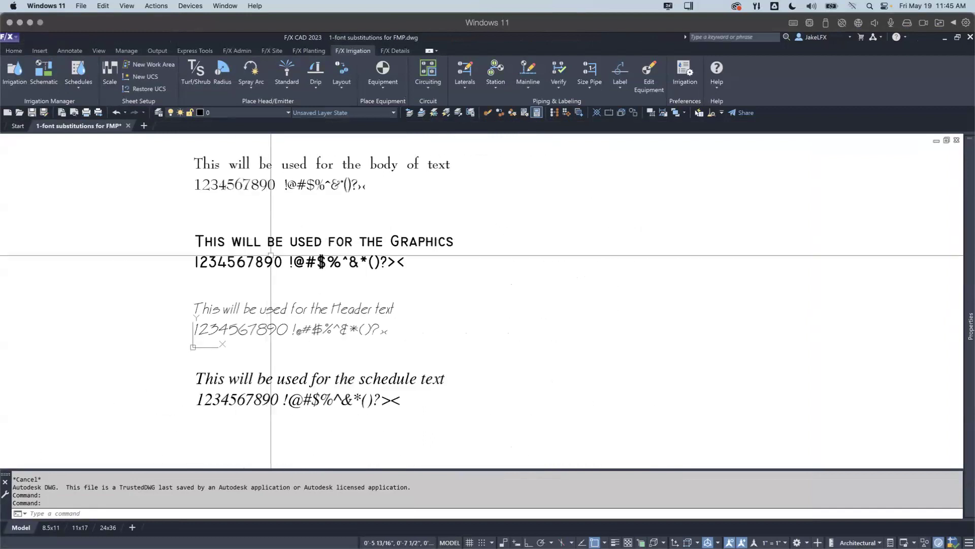
scroll(311, 270, "up", 2)
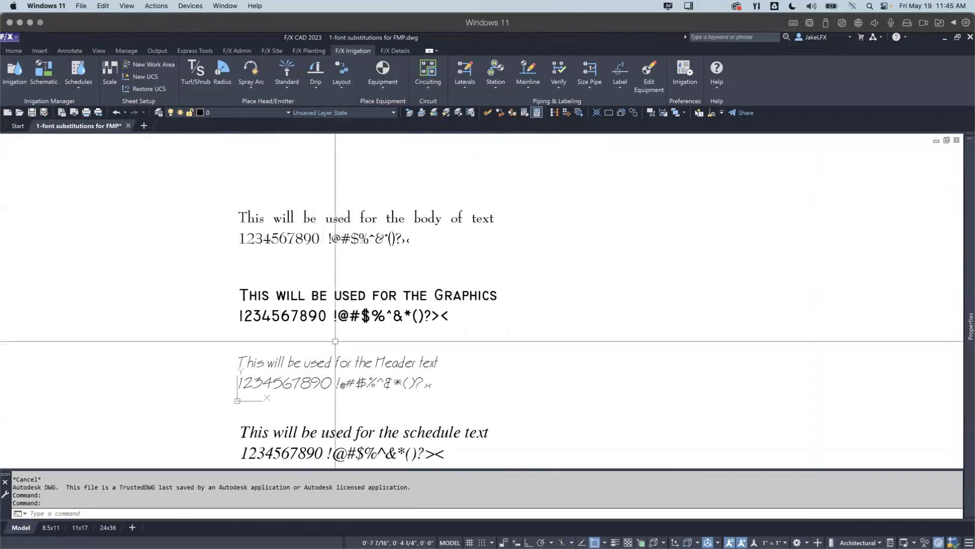
type("s")
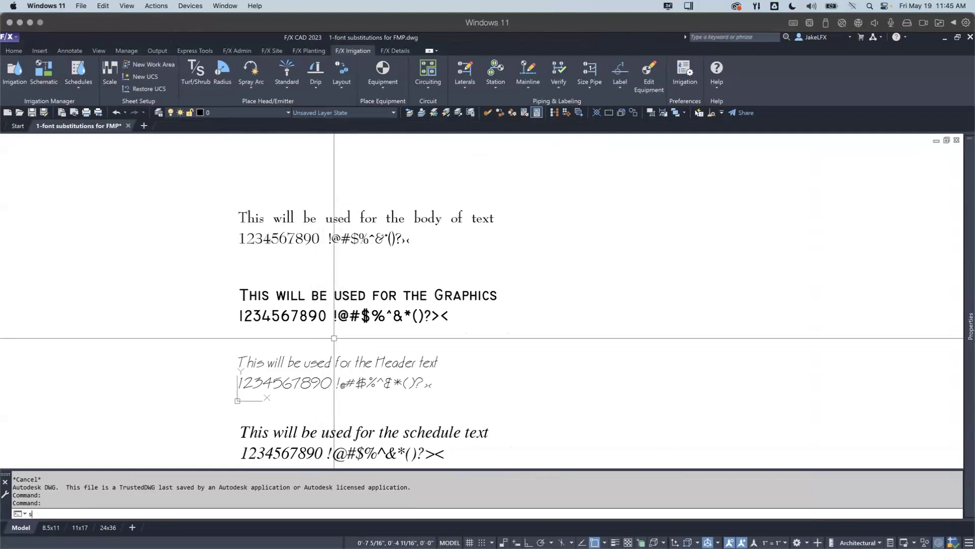
type("t")
key("Return")
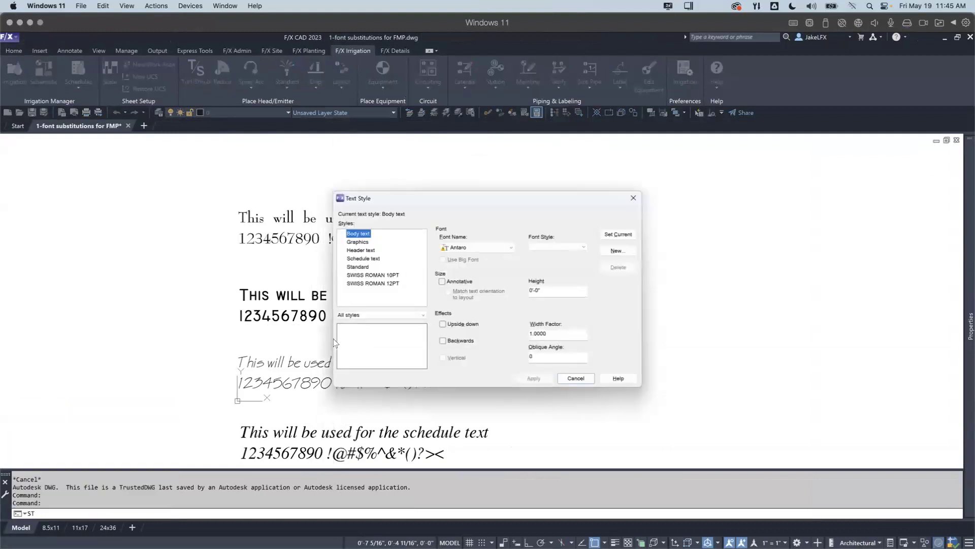
left_click(361, 241)
left_click(363, 249)
left_click(364, 259)
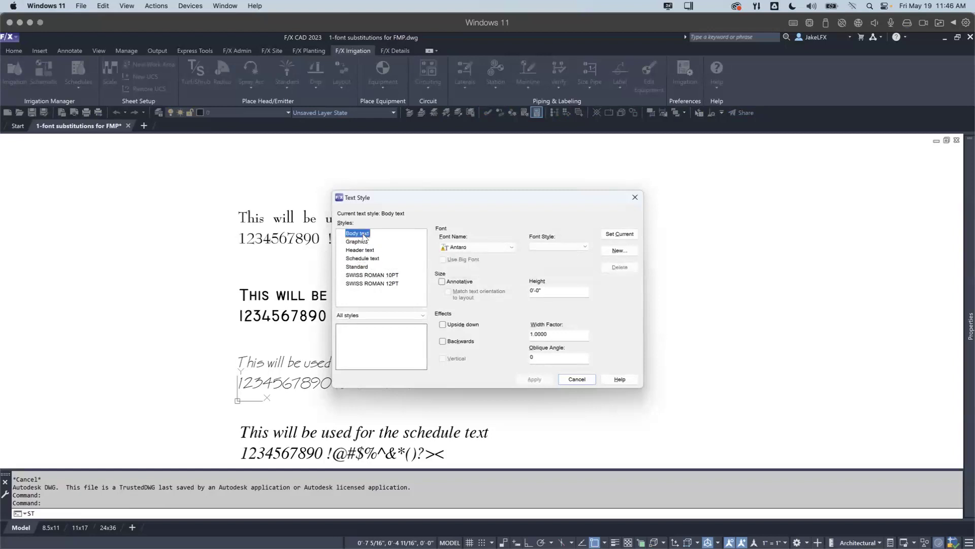
Look at the font list for the Body text style, and close the Text Style dialog without changes.
left_click(464, 251)
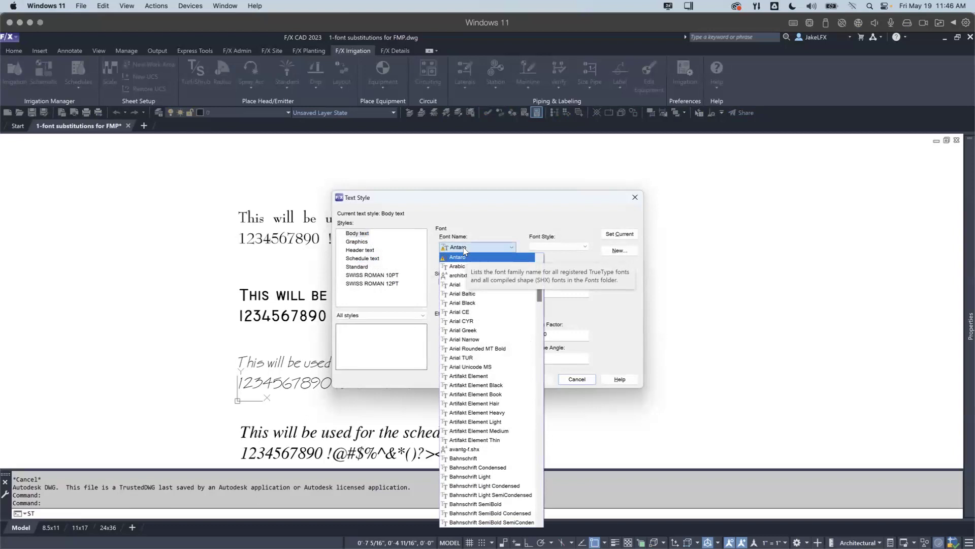
left_click(389, 203)
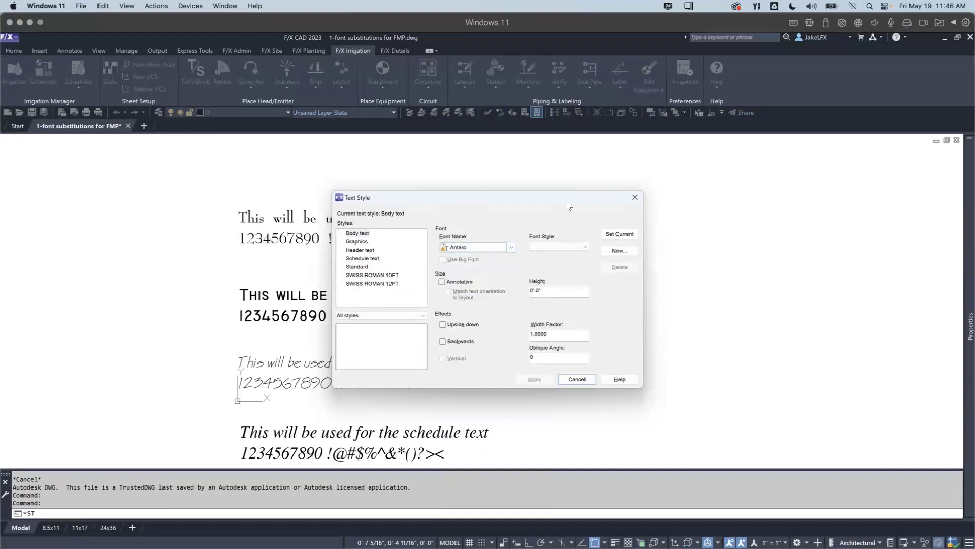
left_click(635, 197)
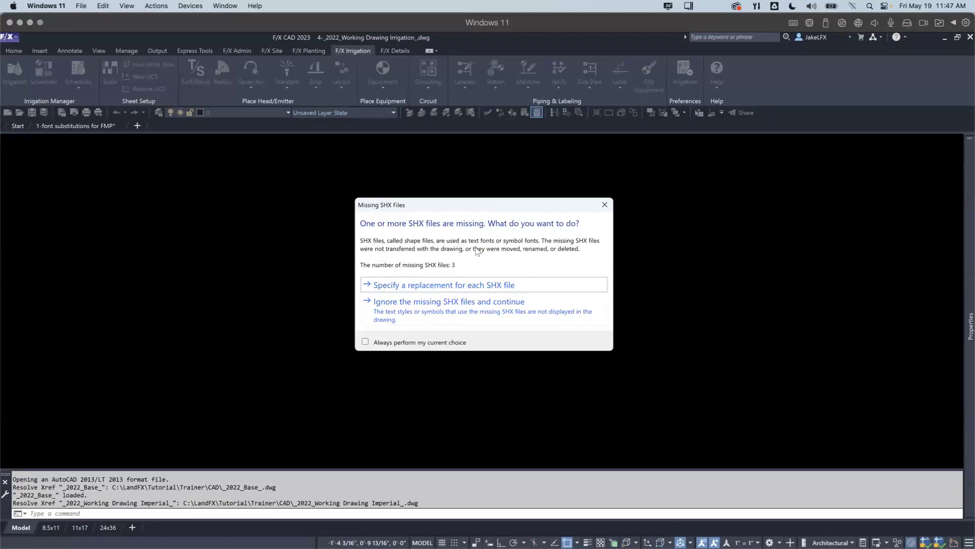
Choose to specify replacements for the missing SHX files, then skip LAFX-SPIKESHORT.shx and LAFX-SPIKELEFT.shx to finish opening the irrigation drawing.
left_click(414, 285)
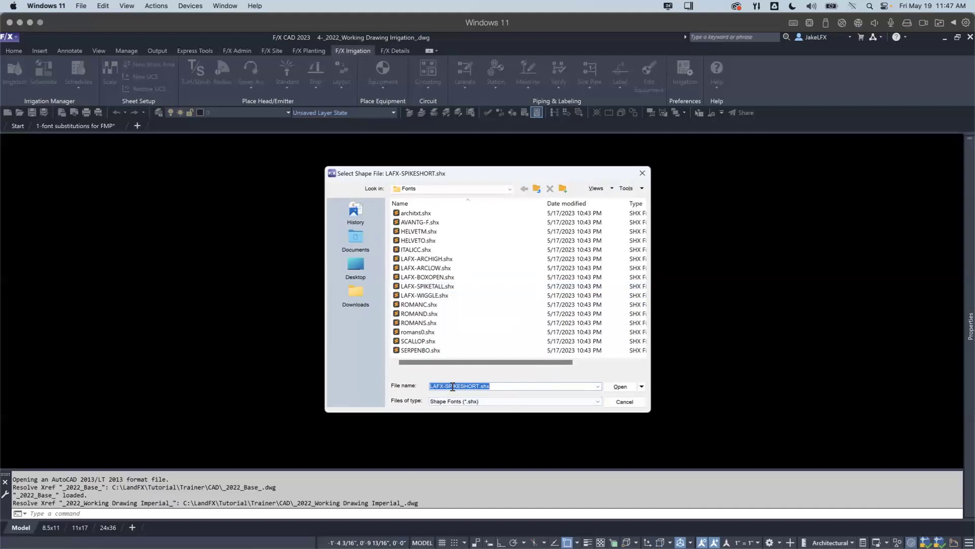
left_click(617, 402)
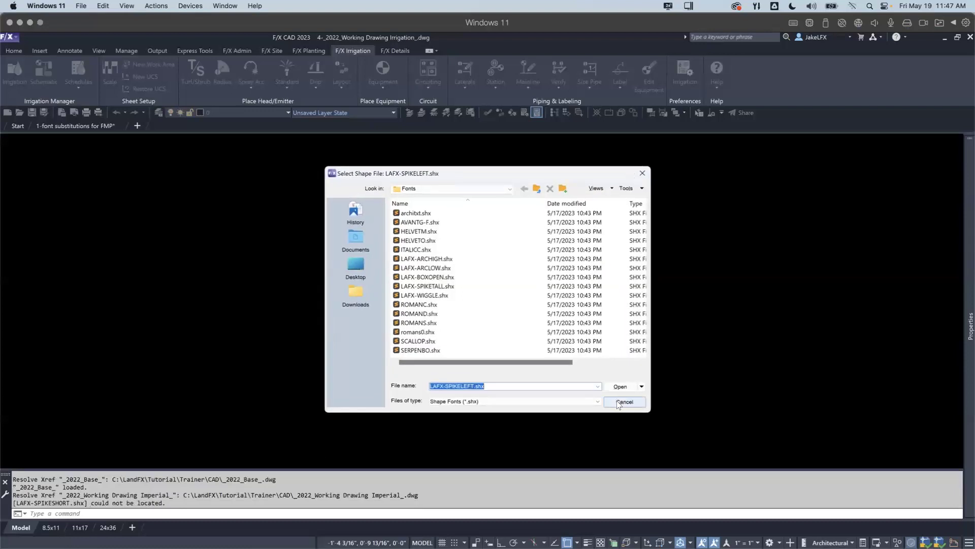
left_click(617, 399)
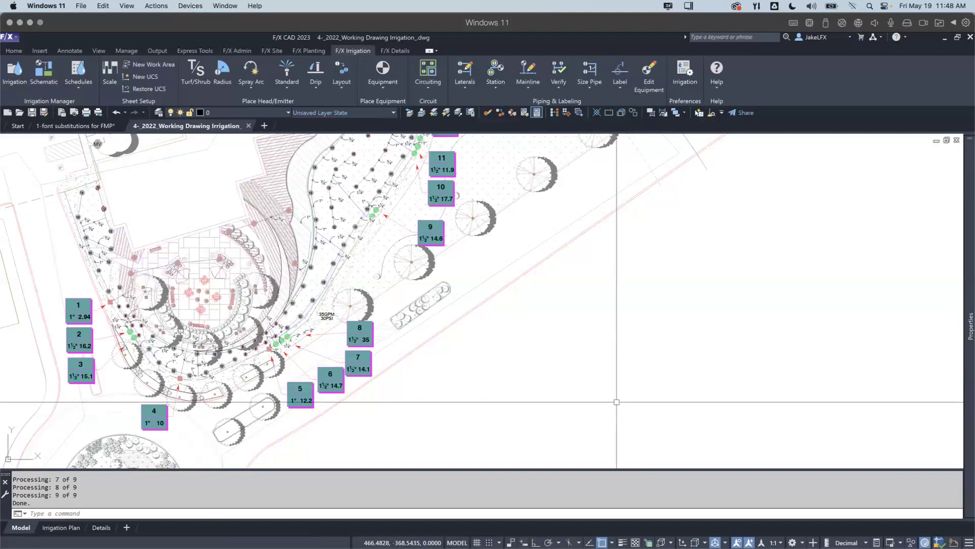
Examine the valve callouts and pipe-size labels across the irrigation plan.
mouse_move(499, 372)
middle_mouse_down()
mouse_move(477, 355)
mouse_move(490, 344)
middle_mouse_up()
scroll(356, 325, "down", 5)
scroll(354, 343, "up", 4)
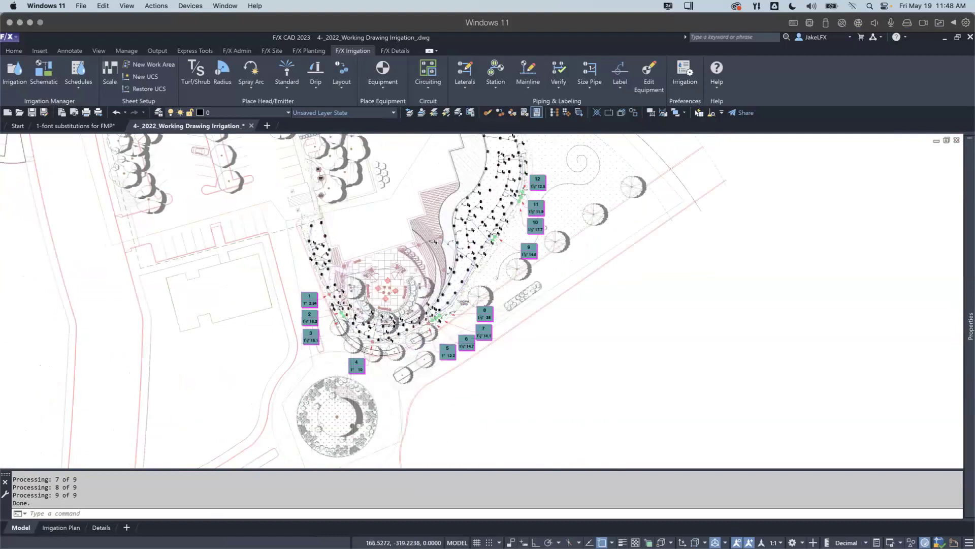
scroll(304, 299, "up", 2)
scroll(337, 296, "up", 4)
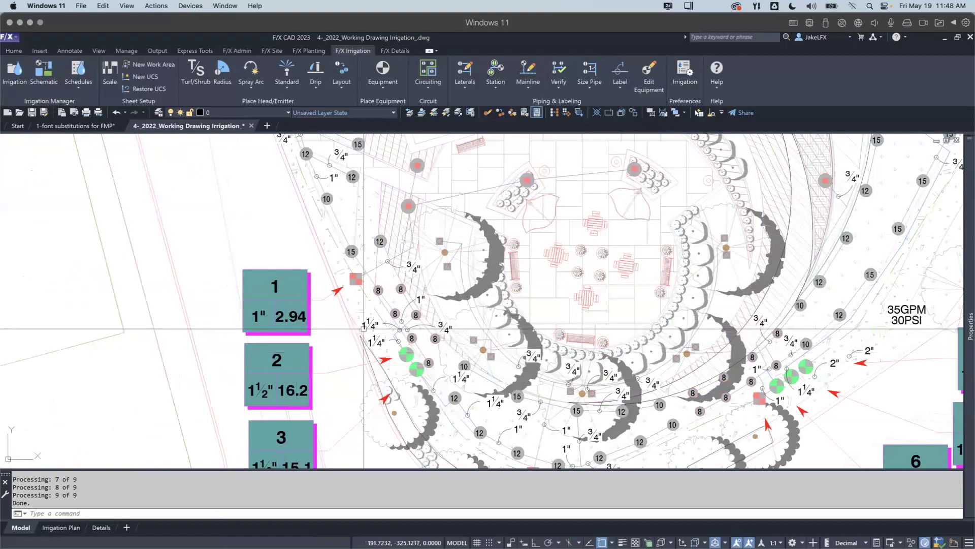
scroll(347, 331, "down", 2)
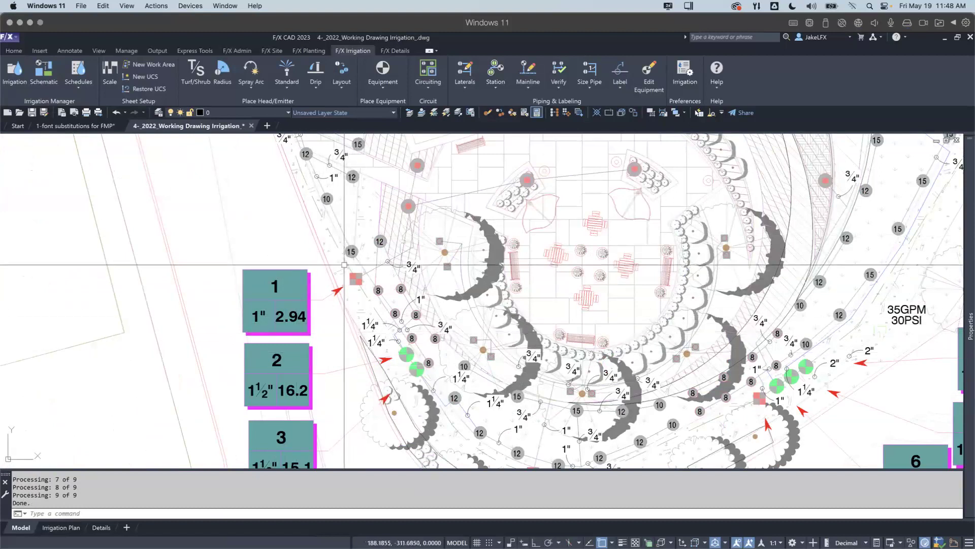
scroll(357, 291, "down", 3)
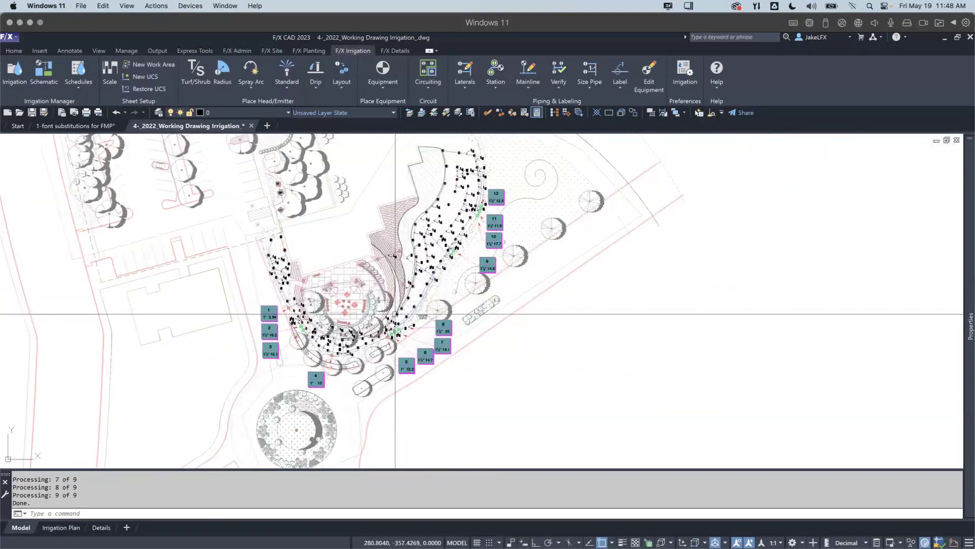
Generate the Irrigation Schedule Phase 2 for the entire drawing and place it in the empty area southeast of the plan.
left_click(80, 91)
left_click(84, 106)
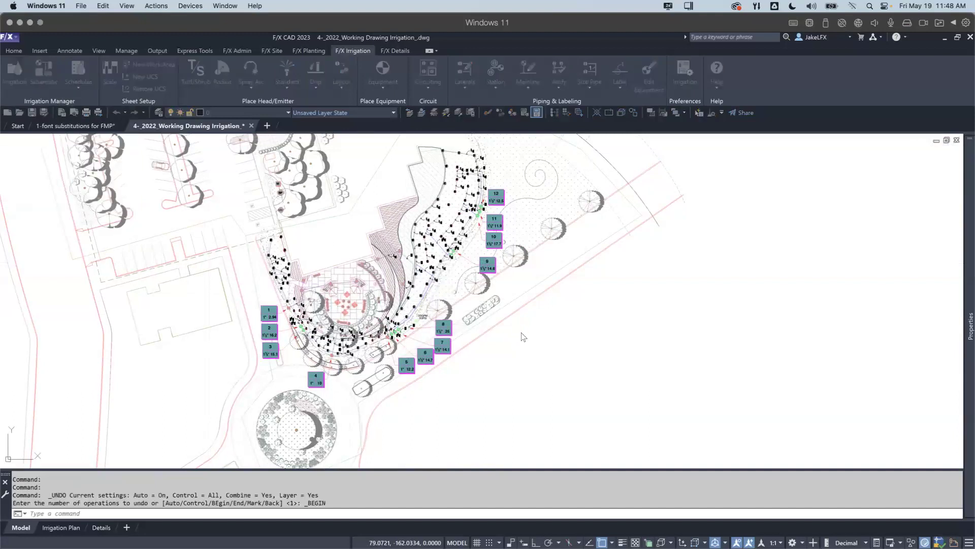
left_click(323, 409)
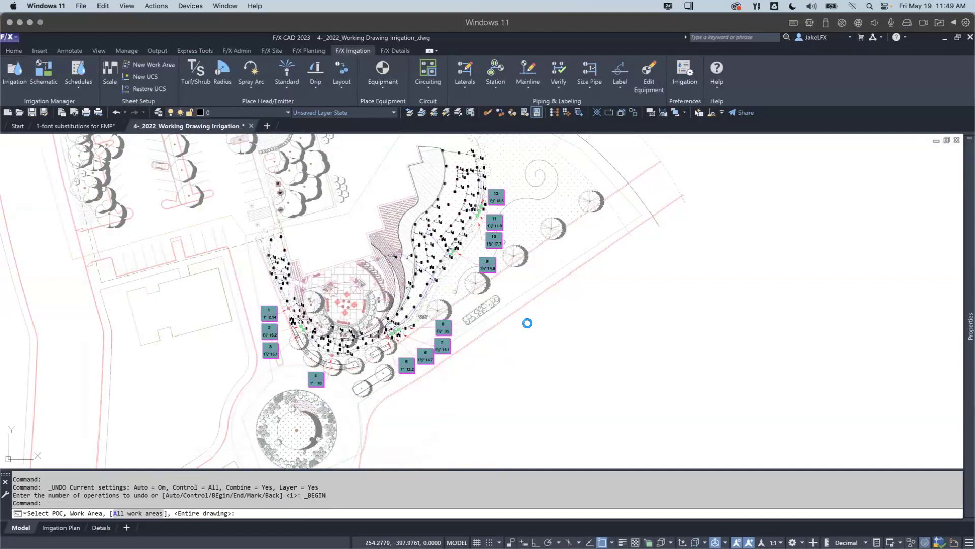
key("Return")
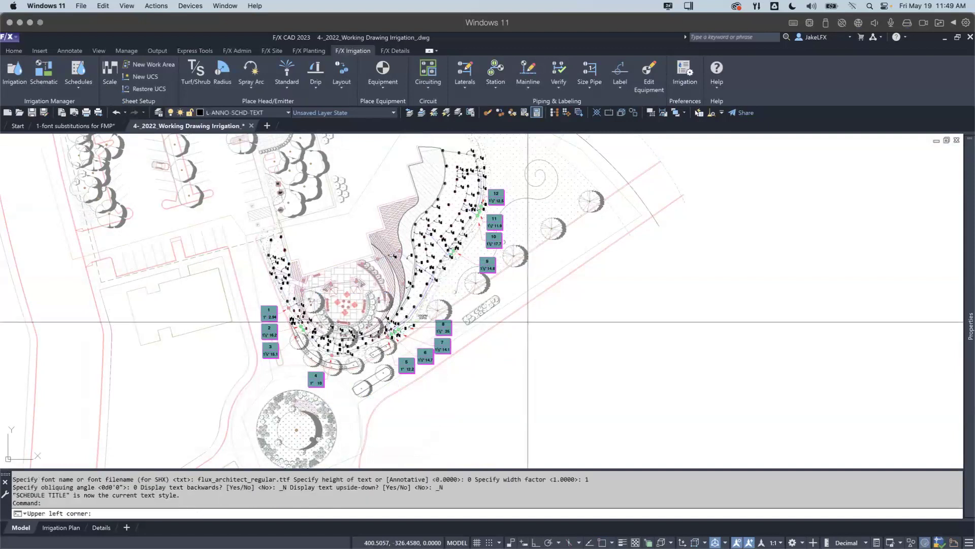
left_click(532, 341)
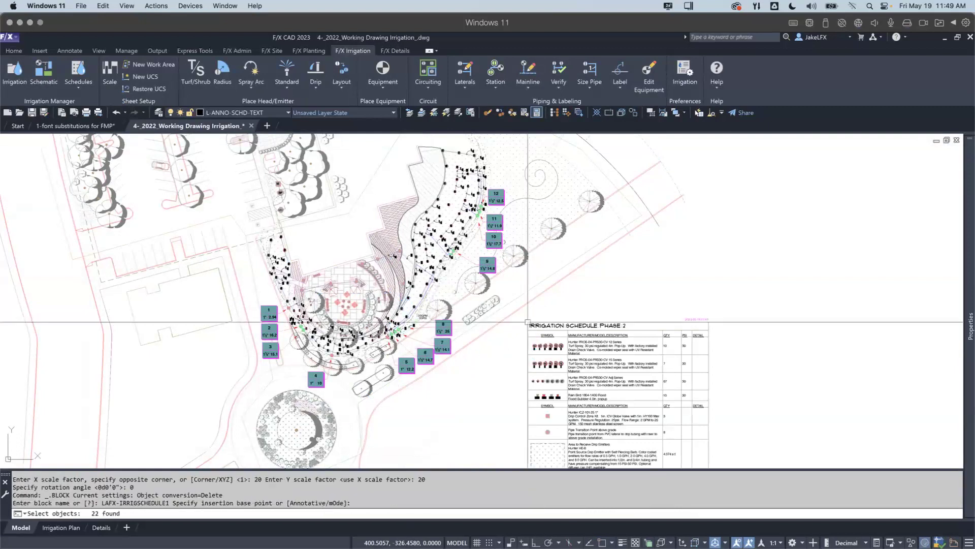
Review the fonts of the drawing's text styles from MAINLINE SIZE up to CALLOUT TEXT, and close the Text Style dialog without changes.
type("st")
key("Return")
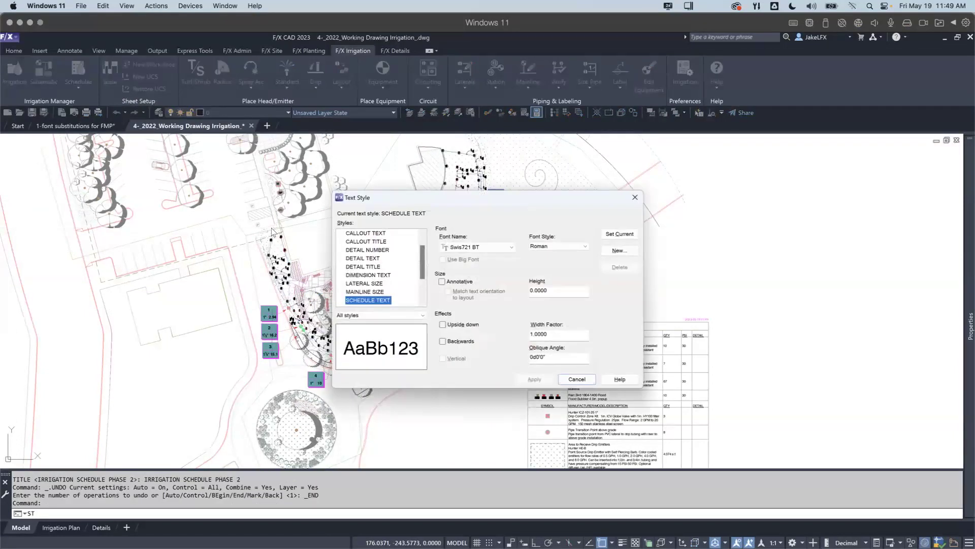
left_click(364, 293)
left_click(365, 283)
left_click(366, 275)
left_click(367, 266)
key("Up")
key("Up")
key("Up")
key("Up")
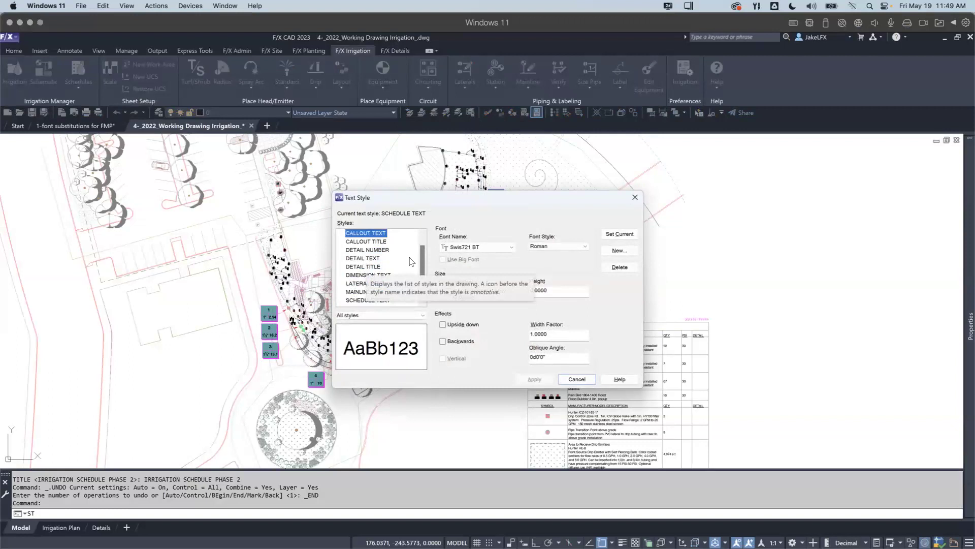
left_click_drag(420, 261, 426, 254)
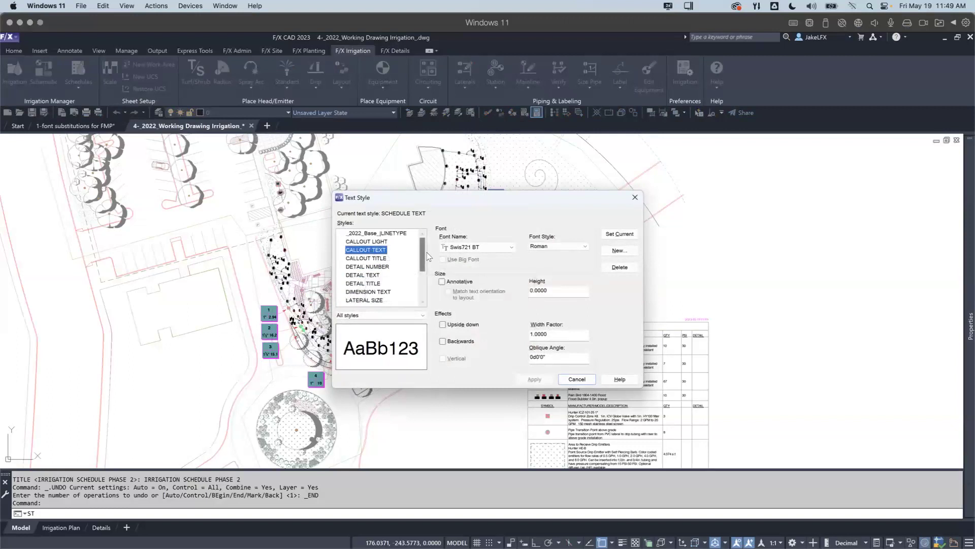
left_click_drag(423, 254, 420, 274)
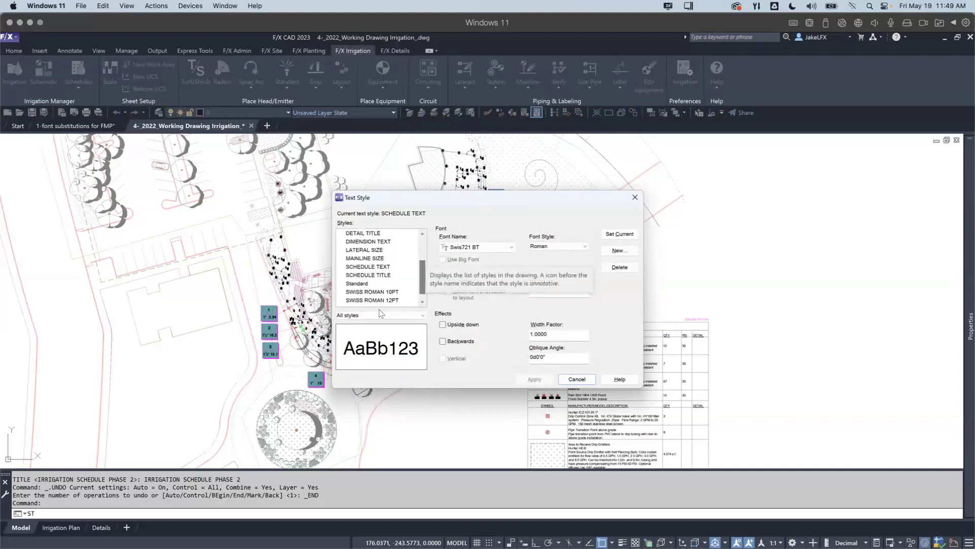
left_click(577, 379)
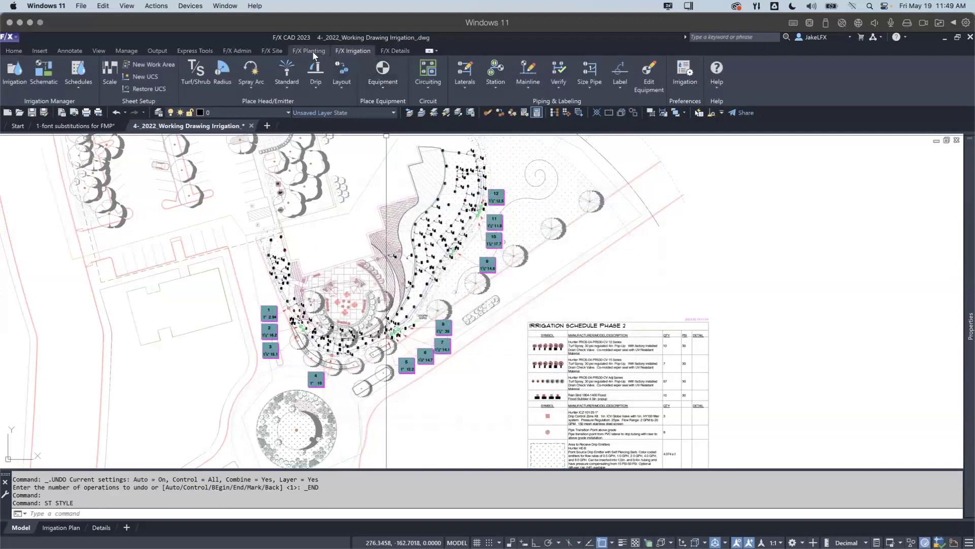
Switch the drawing's preference set to -office standards in the F/X general preferences, and accept the change.
left_click(238, 51)
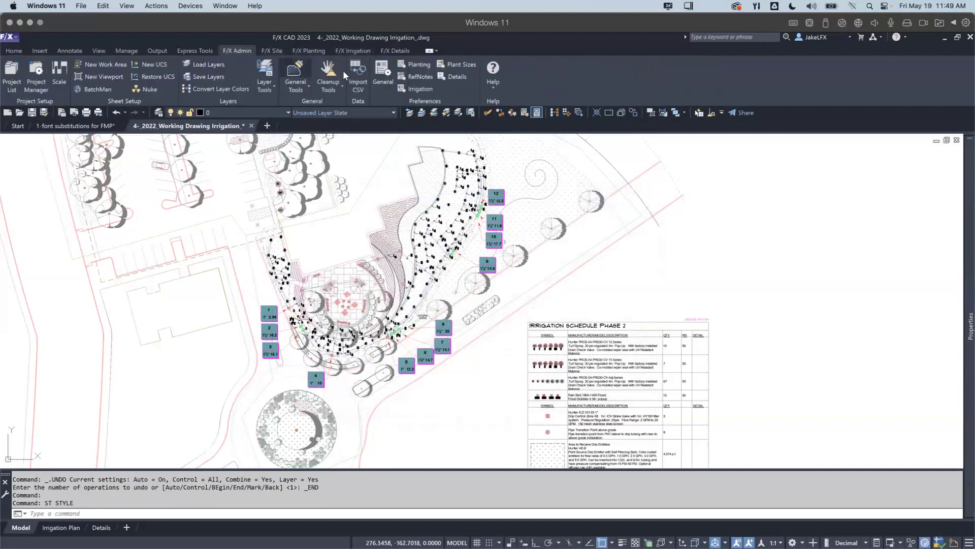
left_click(383, 79)
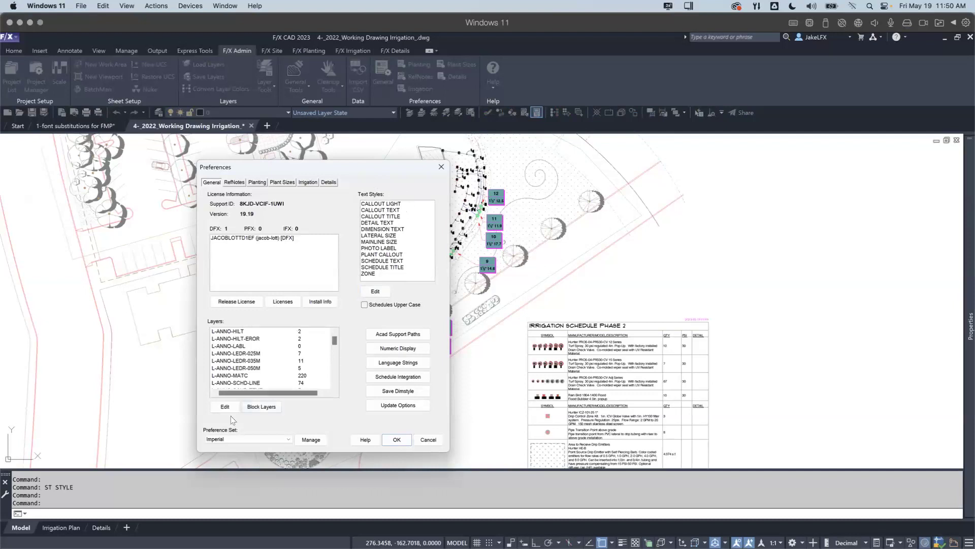
left_click(221, 439)
left_click(267, 439)
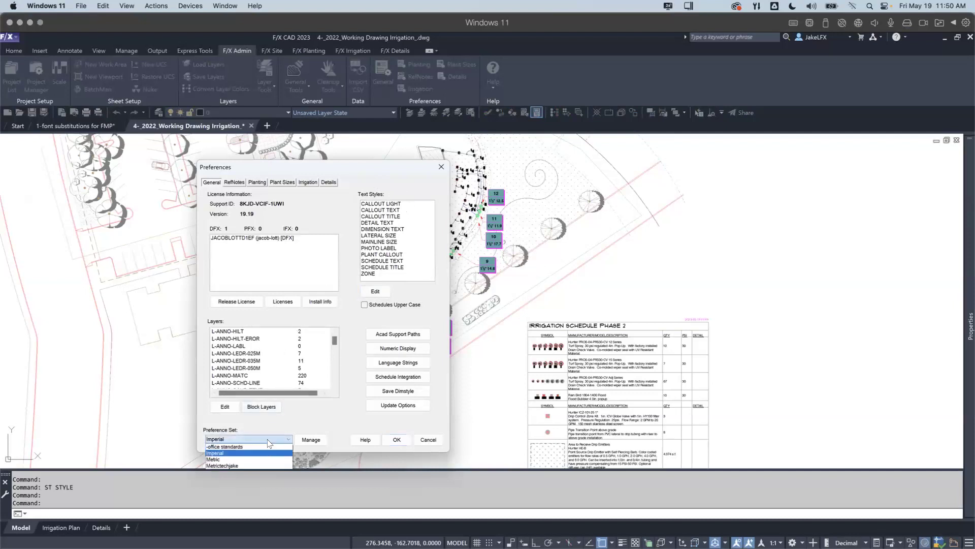
left_click(226, 448)
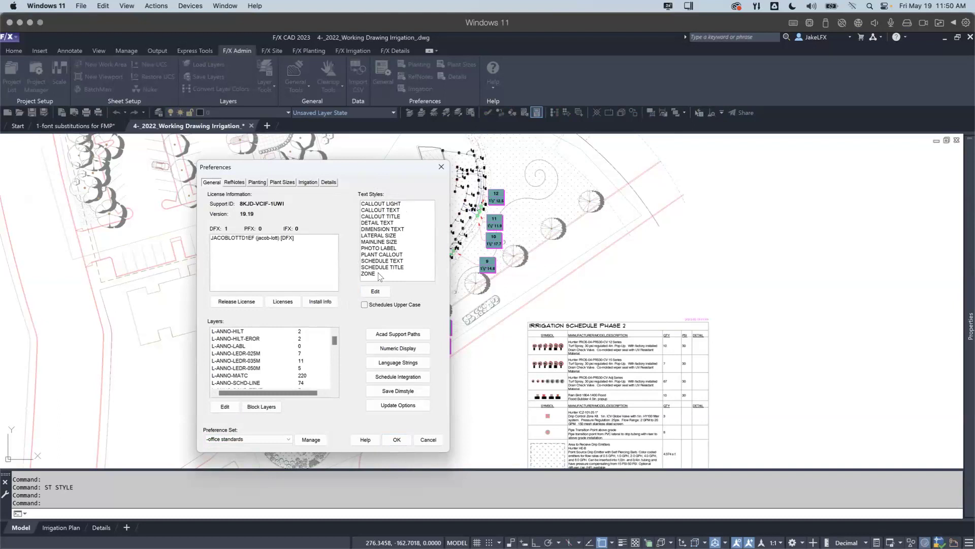
left_click(397, 439)
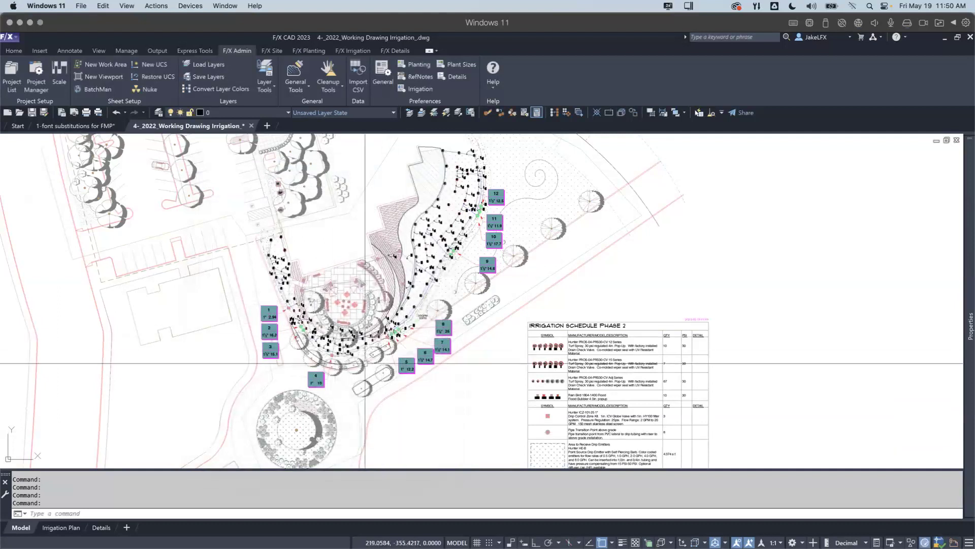
Update the irrigation drawing's text styles to the current preference set's fonts with the REAT command.
scroll(308, 348, "up", 2)
middle_click_drag(383, 338, 290, 300)
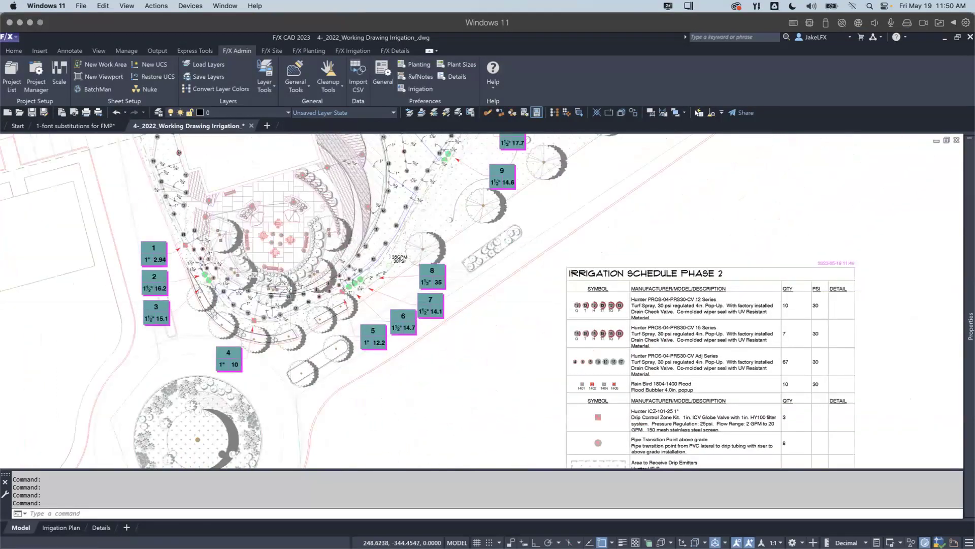
scroll(289, 350, "up", 1)
scroll(289, 350, "up", 1)
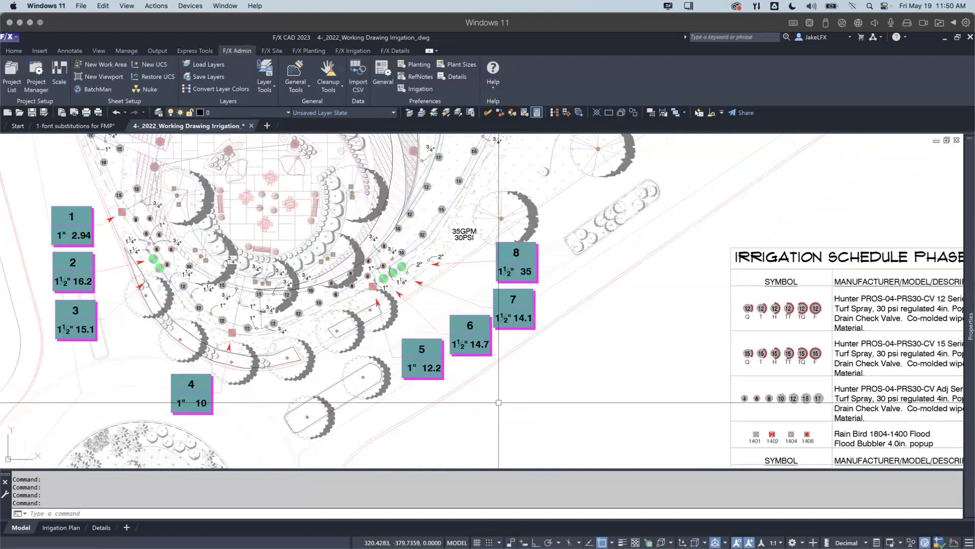
type("REAT")
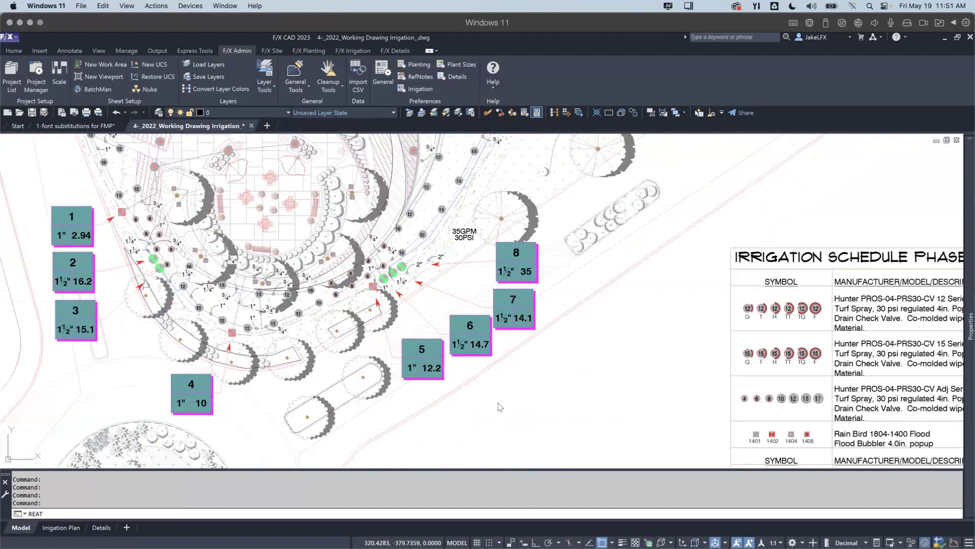
key("Return")
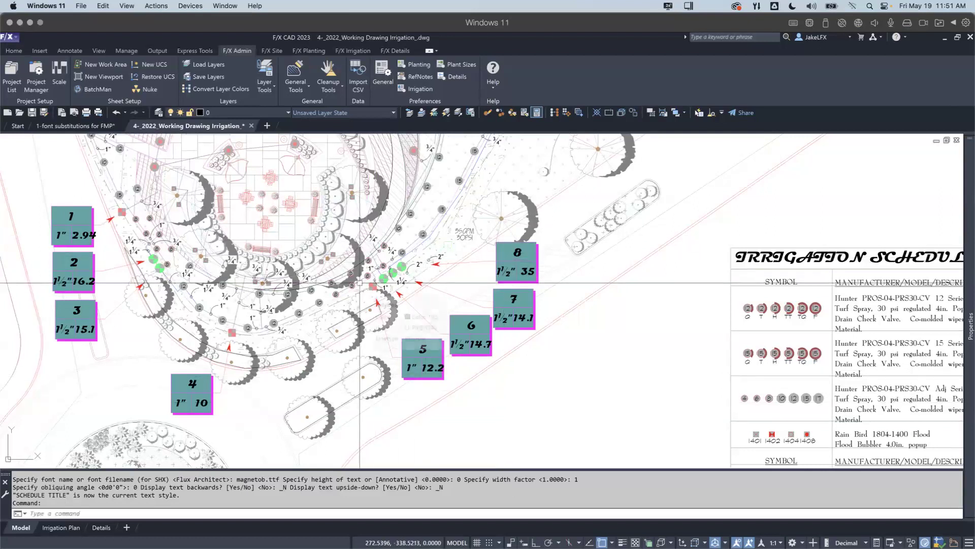
mouse_move(360, 283)
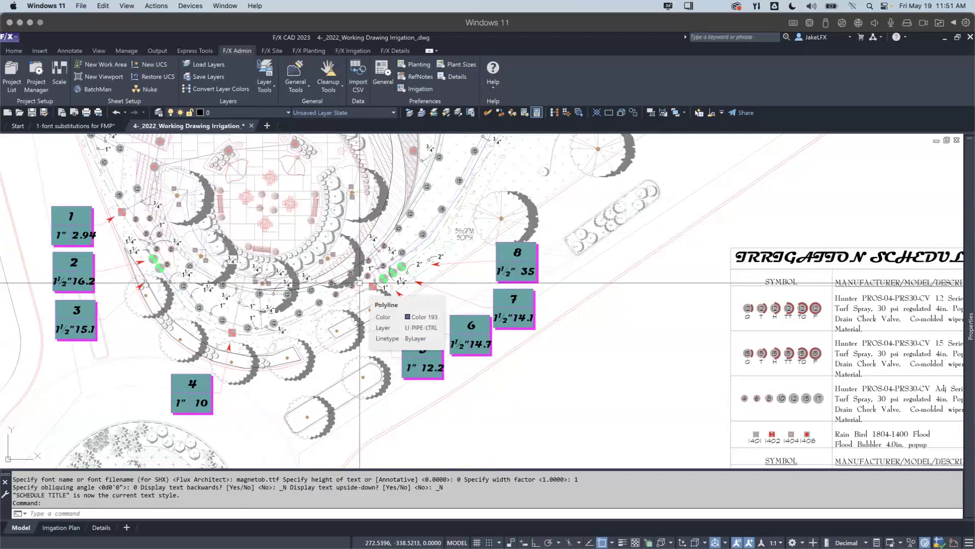
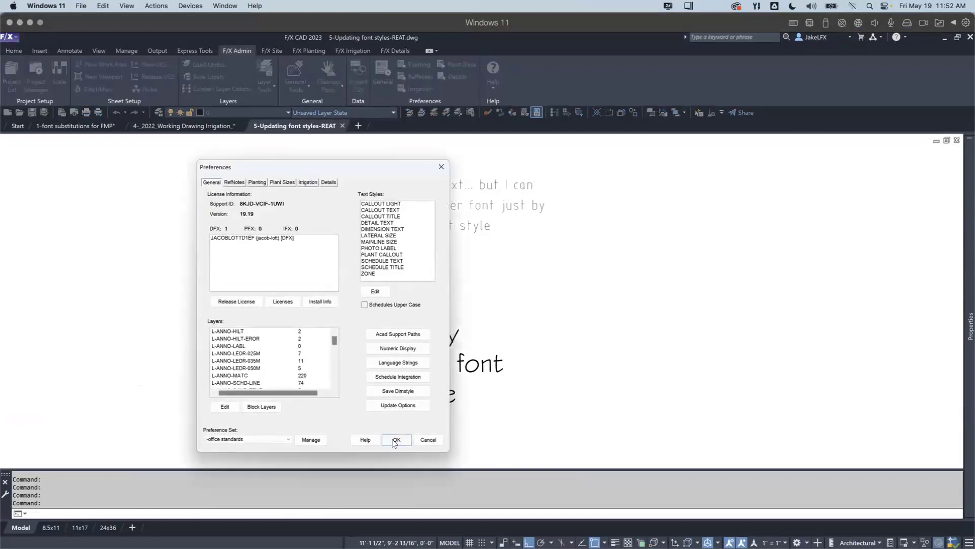
Accept the -office standards preference set in the 5-Updating font styles-REAT drawing and update its text styles with REAT.
left_click(397, 440)
type("REAT")
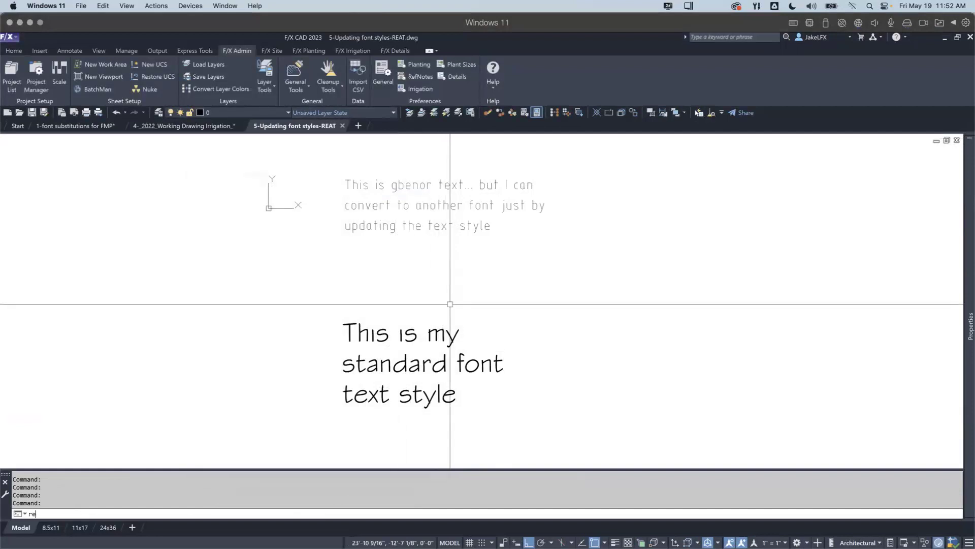
key("Return")
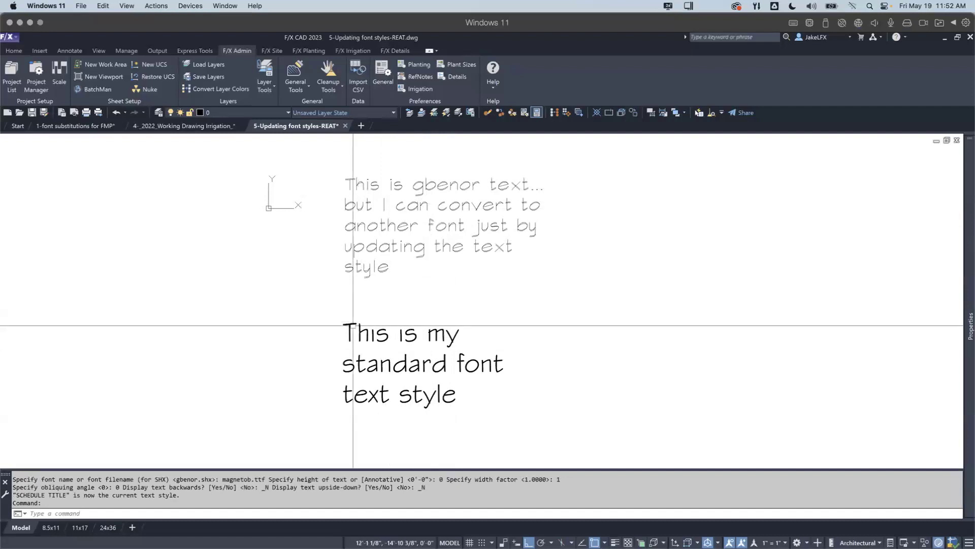
Check which text style the "This is my standard font text style" paragraph uses and compare it with the preference set's text styles.
left_click(390, 341)
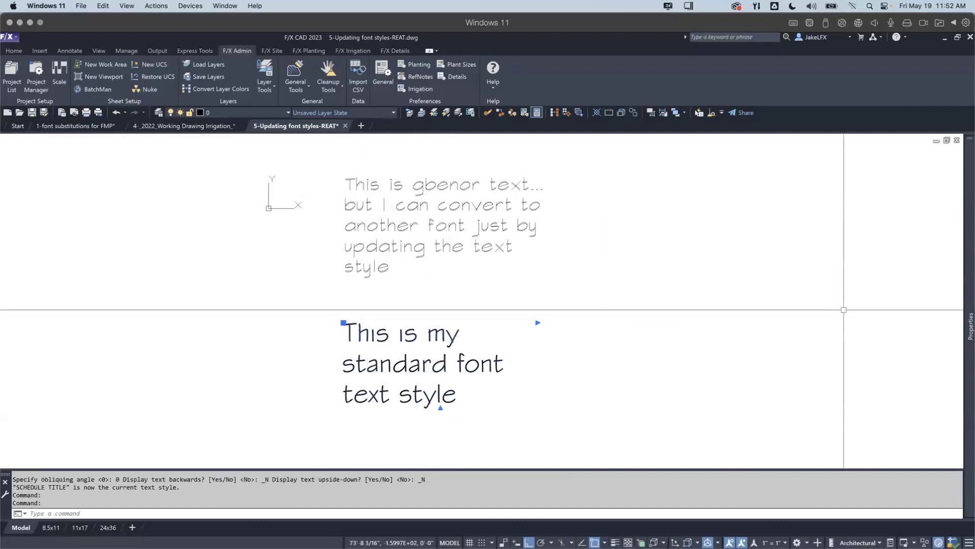
mouse_move(960, 296)
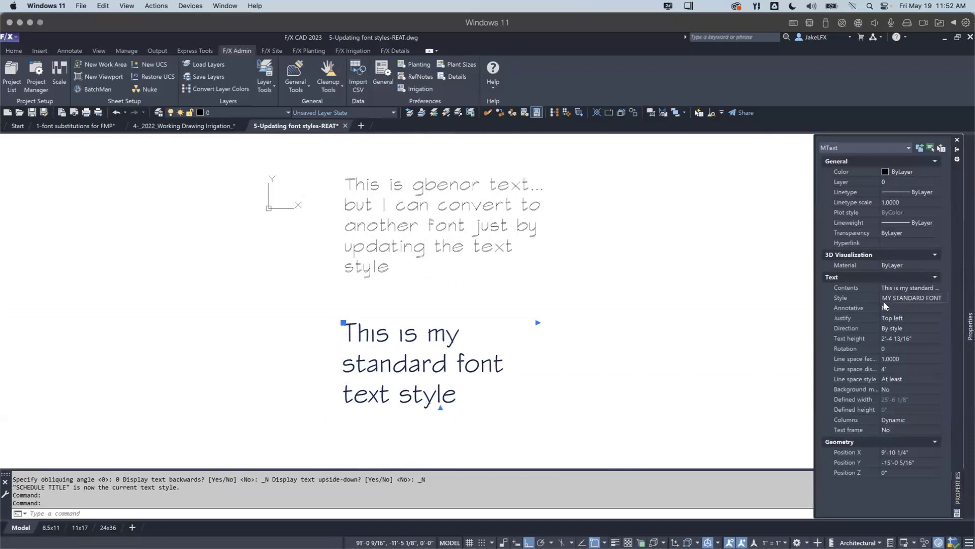
key("Escape")
key("Escape")
key("Escape")
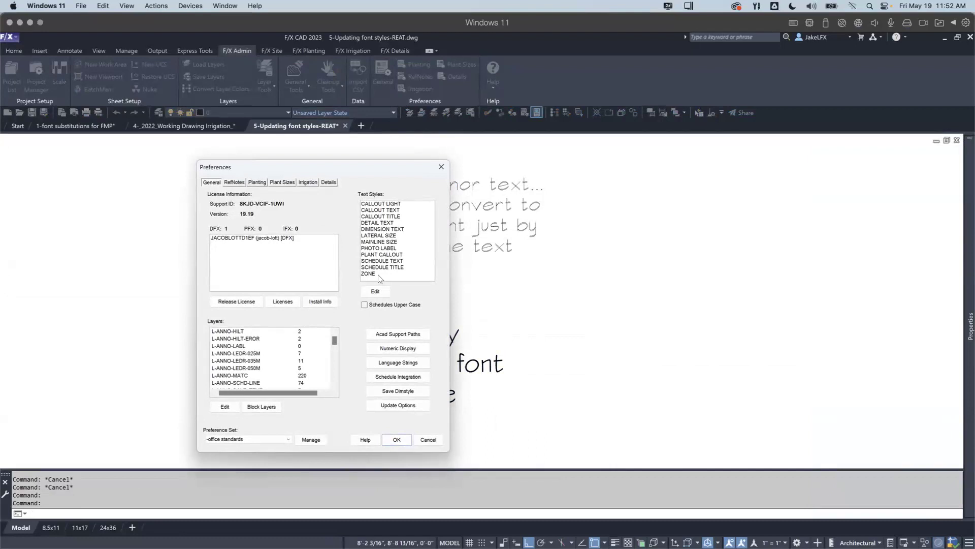
key("Escape")
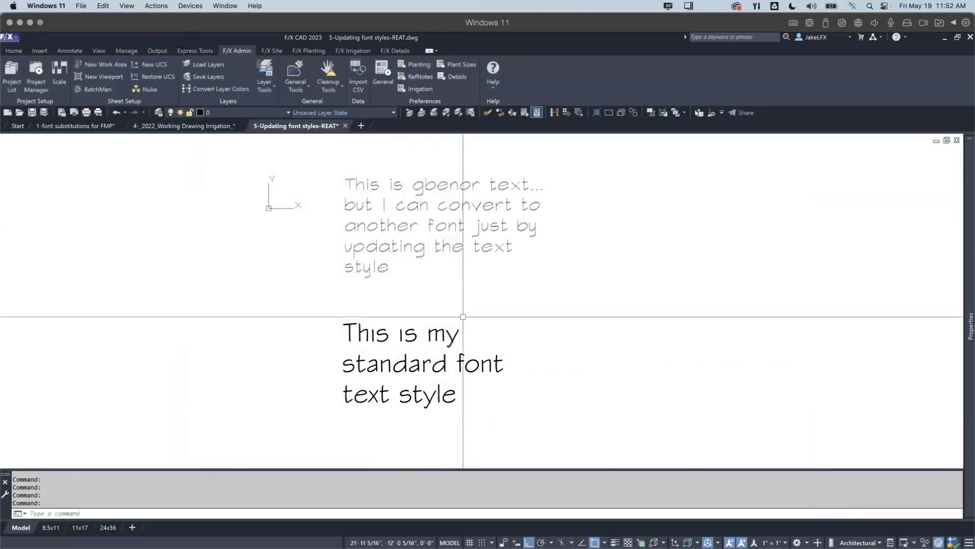
Review the fonts of the text styles from DETAIL NUMBER to LATERAL SIZE in the Text Manager, and look through the available fonts.
left_click(273, 51)
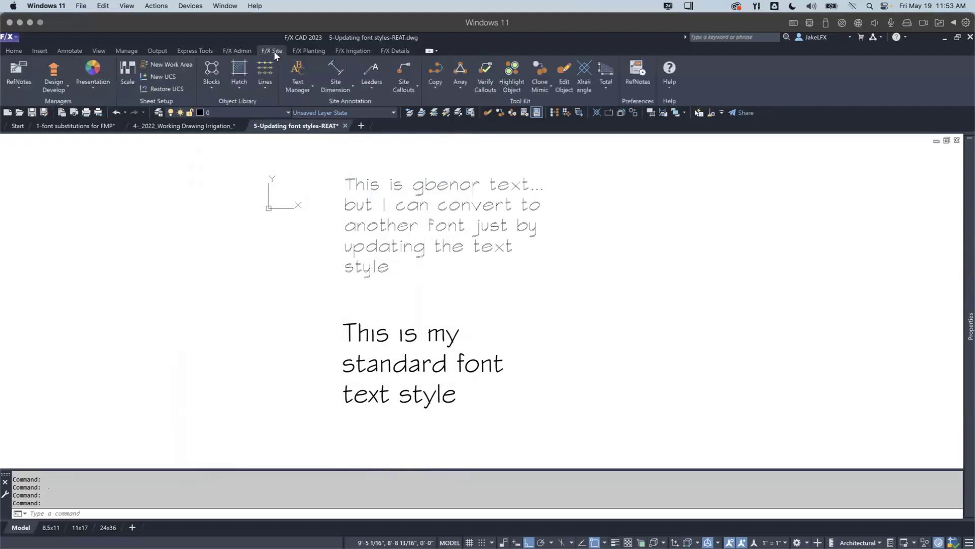
left_click(297, 73)
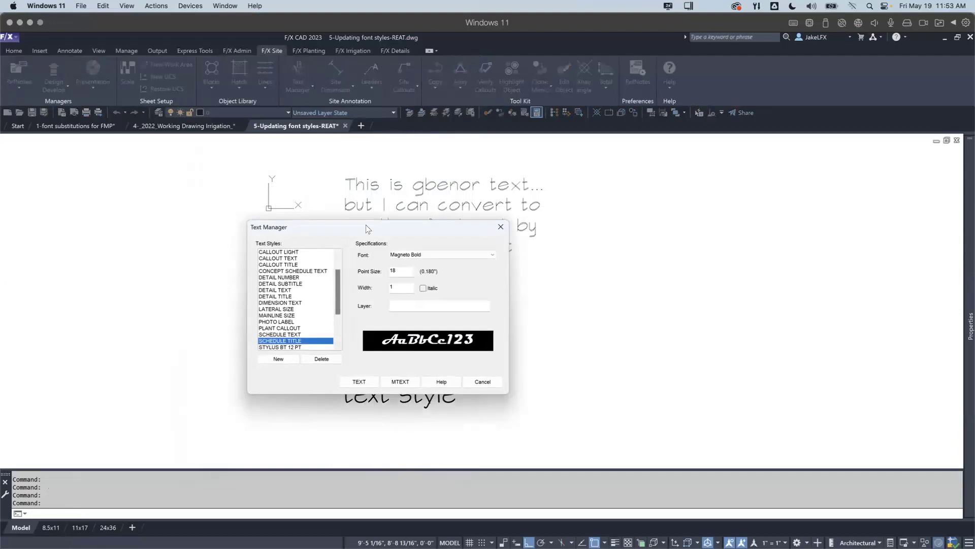
left_click_drag(366, 224, 467, 206)
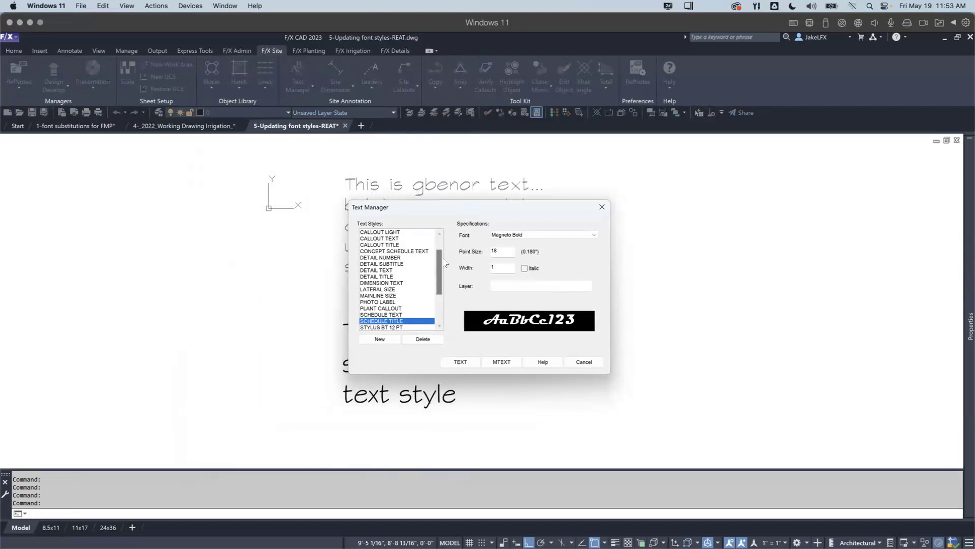
left_click(379, 258)
left_click(380, 270)
left_click(384, 277)
left_click(384, 283)
left_click(382, 290)
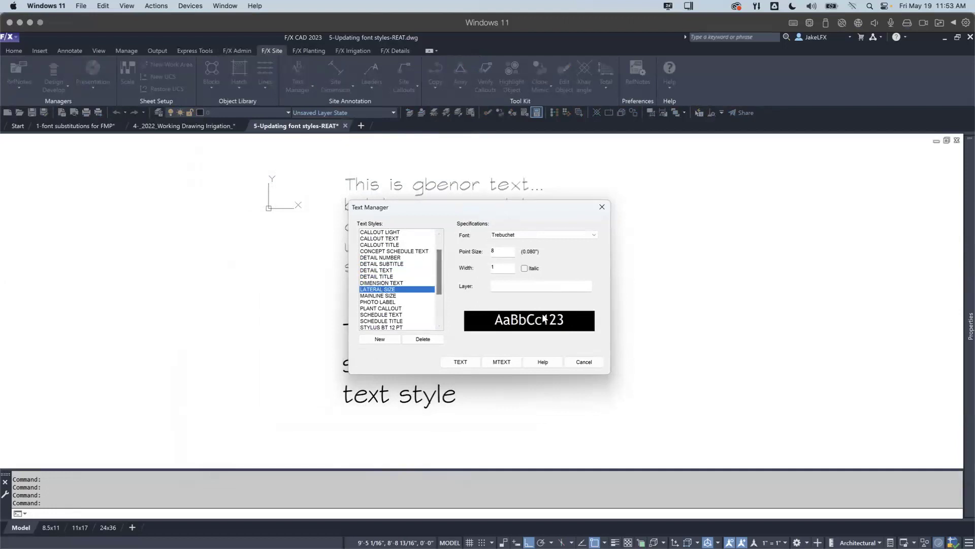
mouse_move(439, 261)
left_mouse_down()
mouse_move(441, 249)
mouse_move(441, 294)
mouse_move(447, 247)
left_mouse_up()
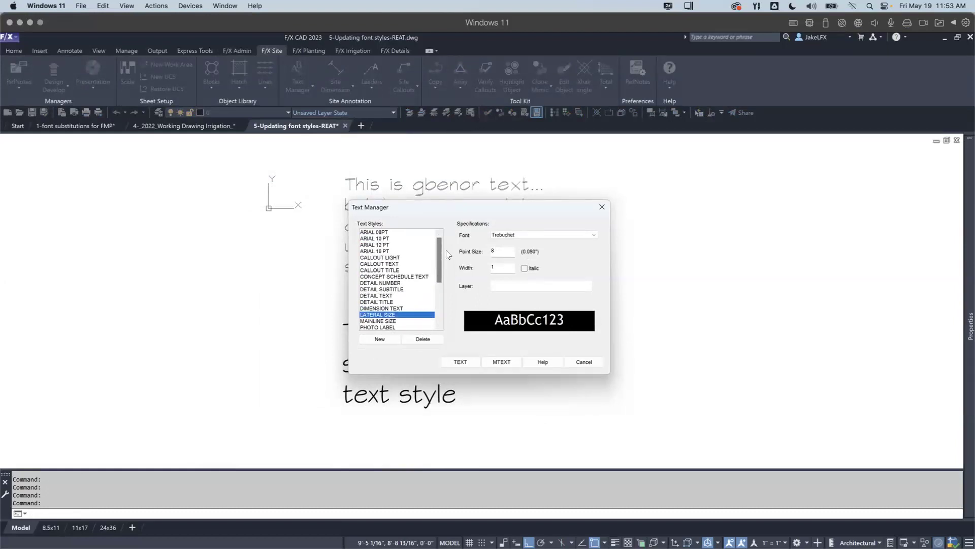
left_click(519, 235)
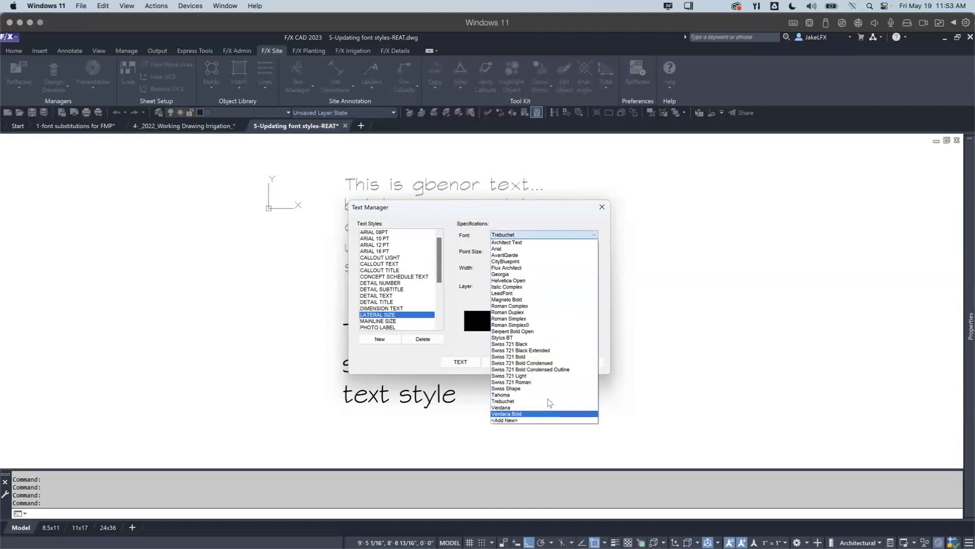
left_click(470, 300)
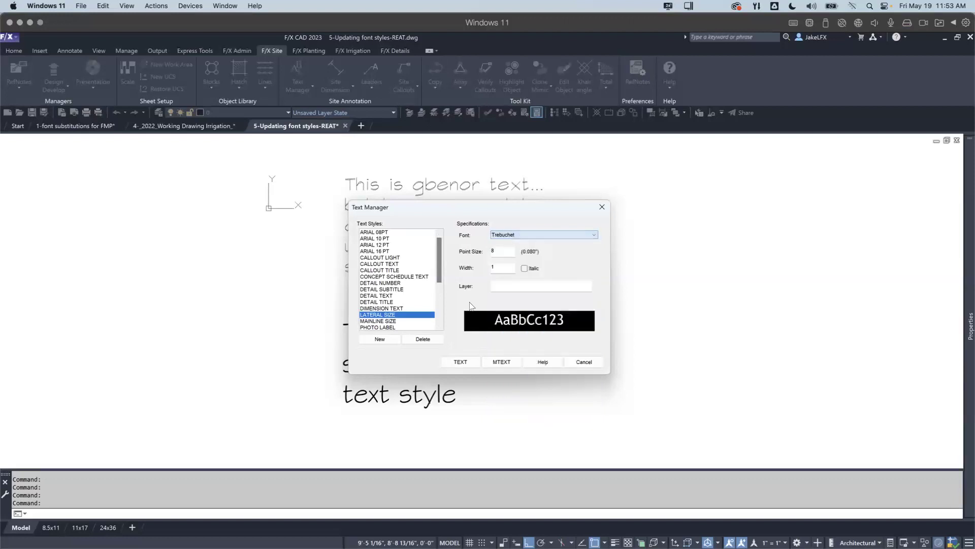
Create a new text style named MY STANDARD FONT in the Text Manager.
left_click(375, 339)
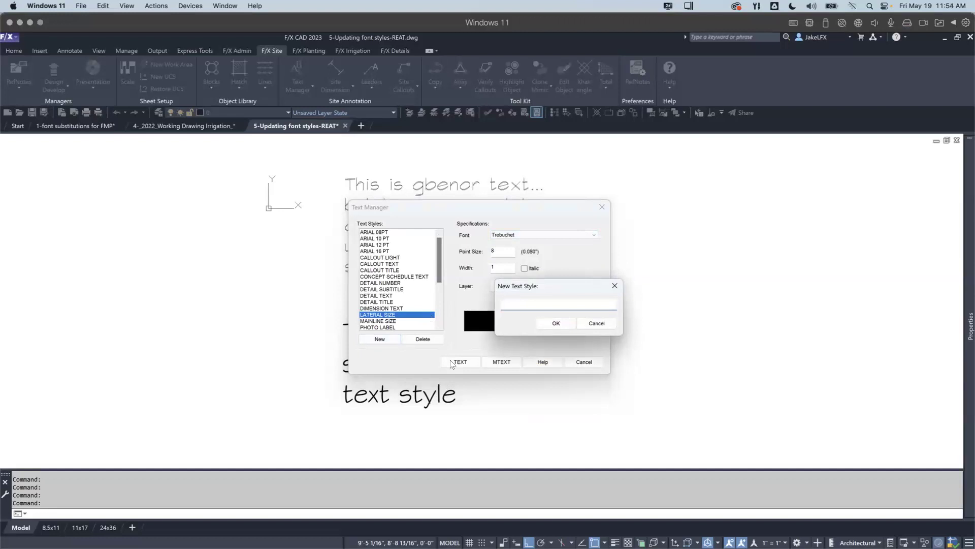
type("MY STANDARD FONT")
left_click(549, 322)
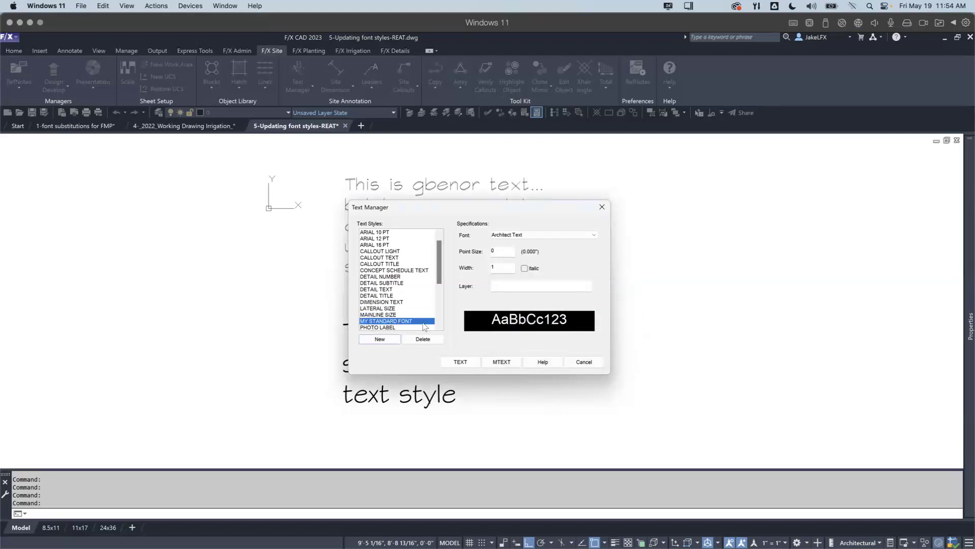
Try to add LeadFont as a new font for the MY STANDARD FONT text style.
left_click(524, 235)
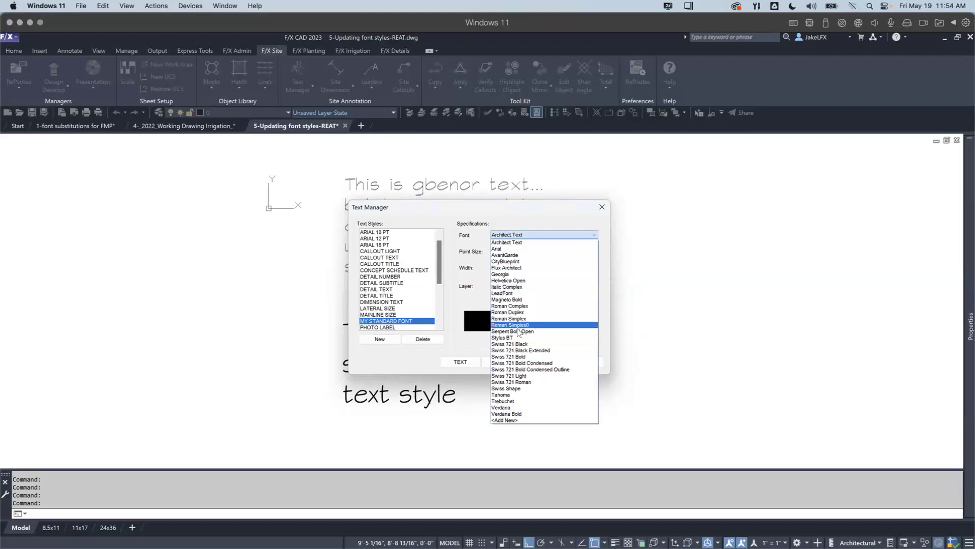
left_click(511, 421)
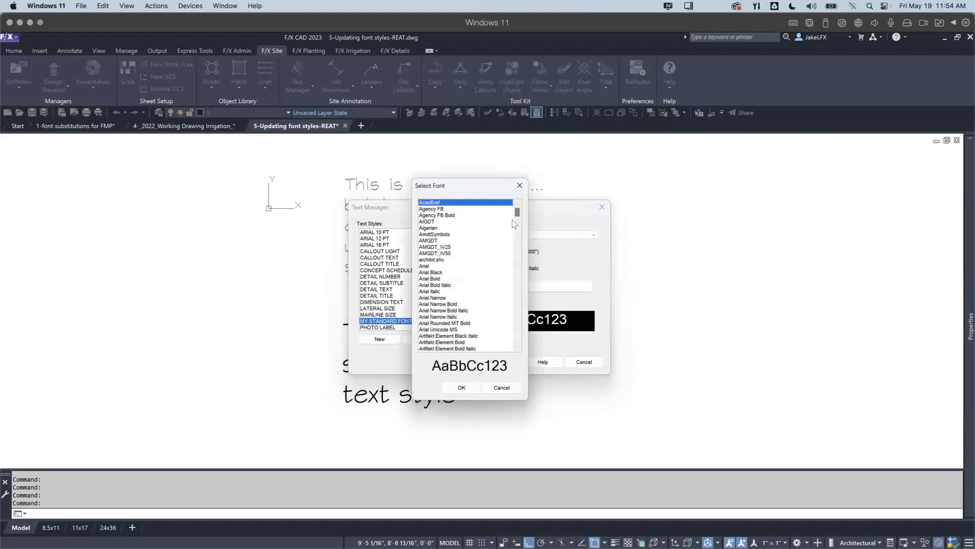
left_click_drag(518, 216, 526, 263)
left_click(442, 228)
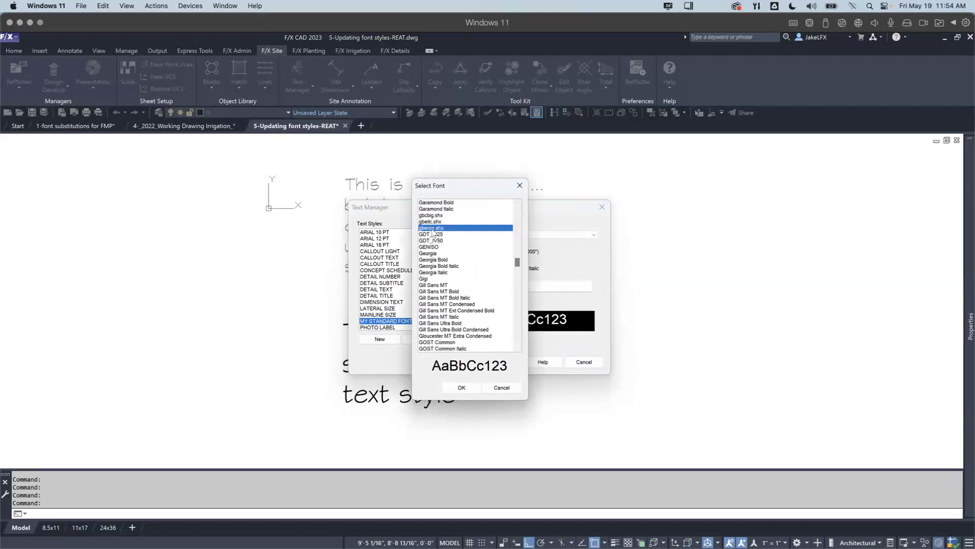
left_click_drag(517, 264, 520, 339)
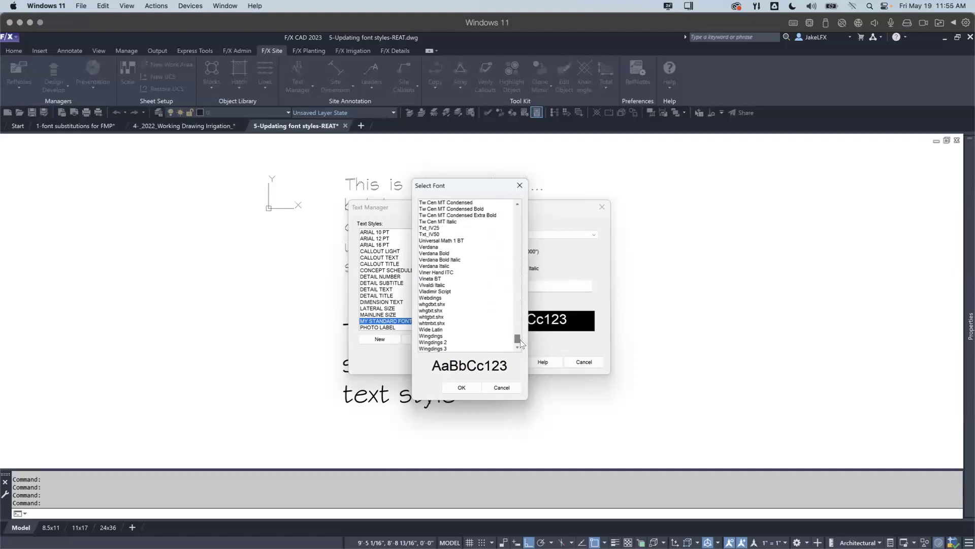
left_click_drag(522, 343, 521, 319)
left_click(438, 254)
key("l")
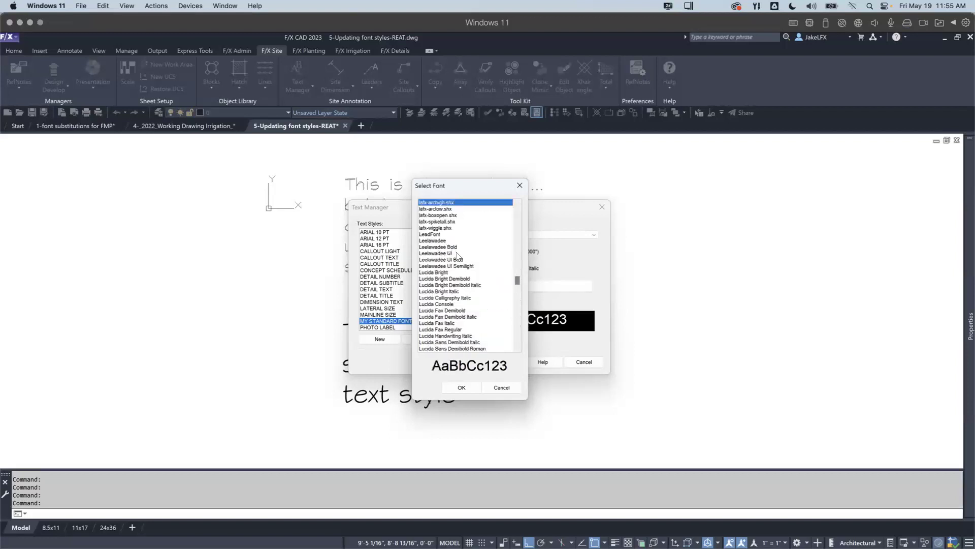
left_click(441, 234)
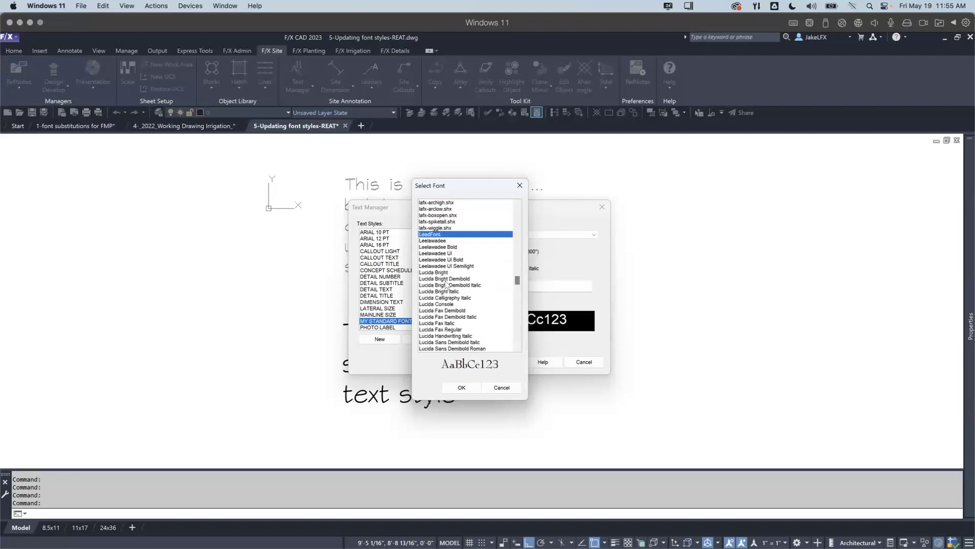
left_click(466, 385)
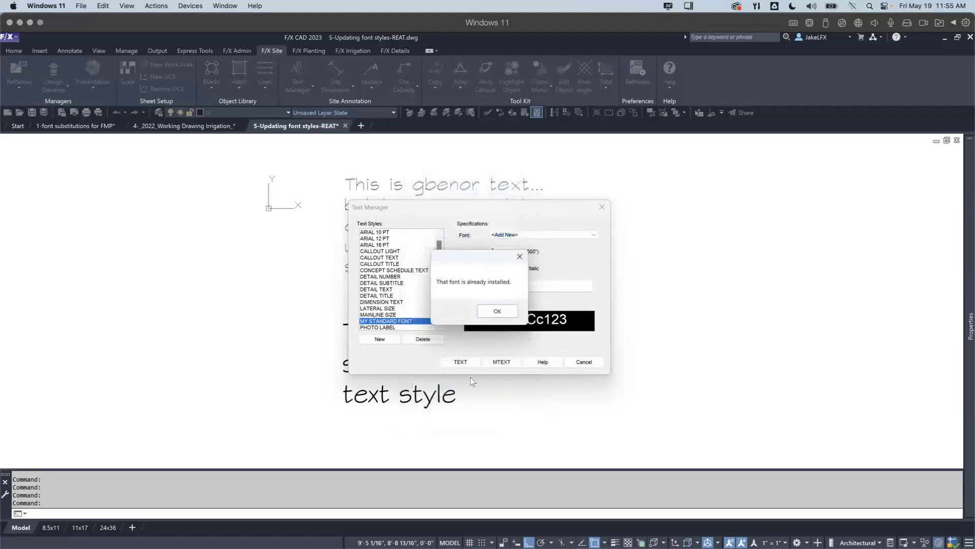
left_click(495, 310)
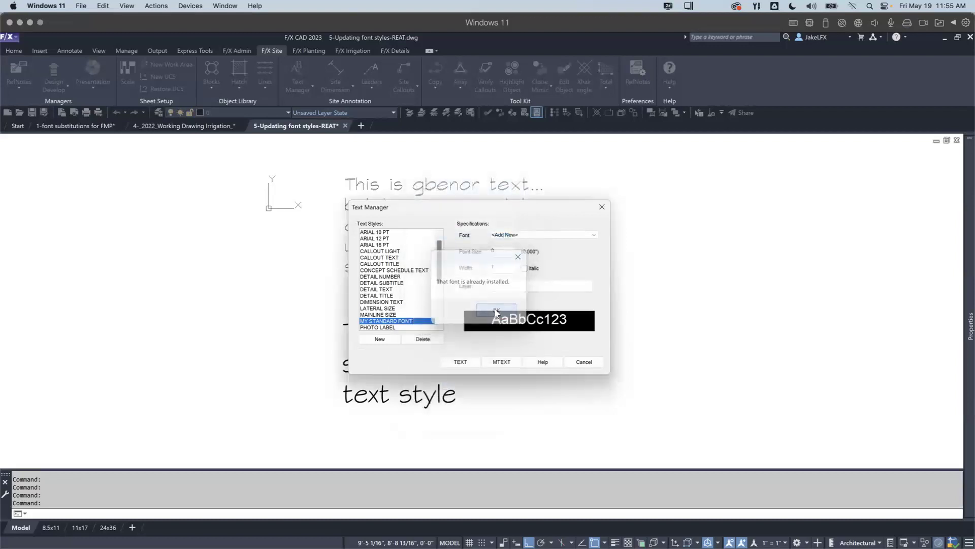
Set the MY STANDARD FONT text style to LeadFont with a point size of 12.
left_click(520, 236)
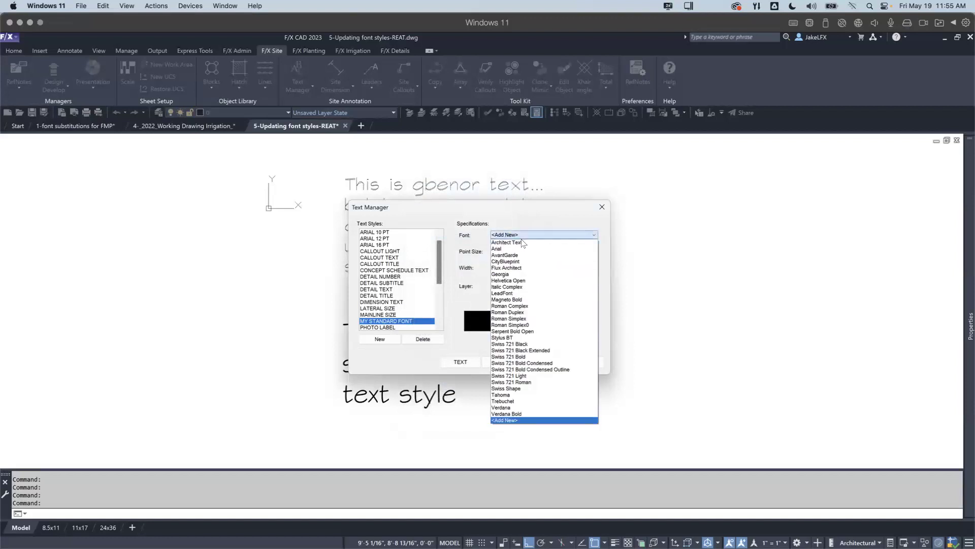
left_click(511, 293)
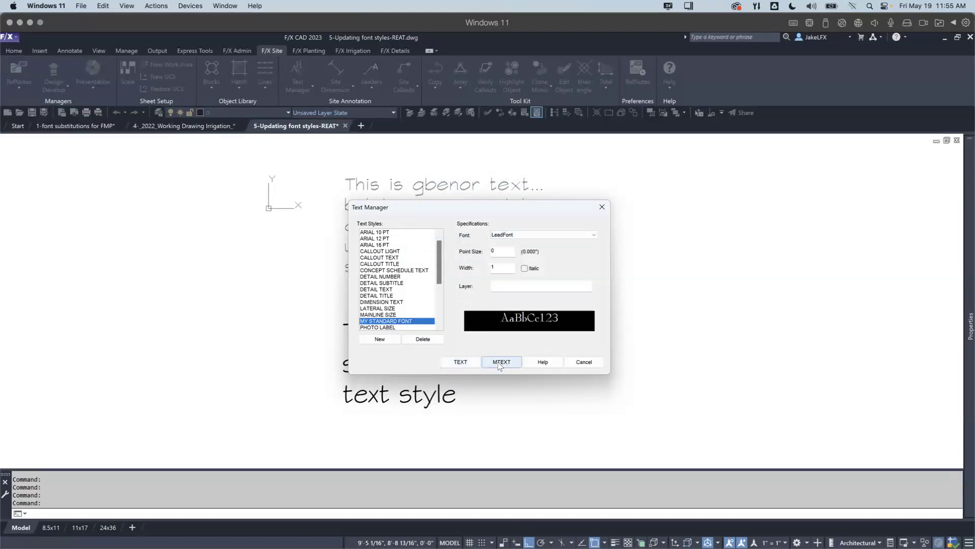
left_click(461, 362)
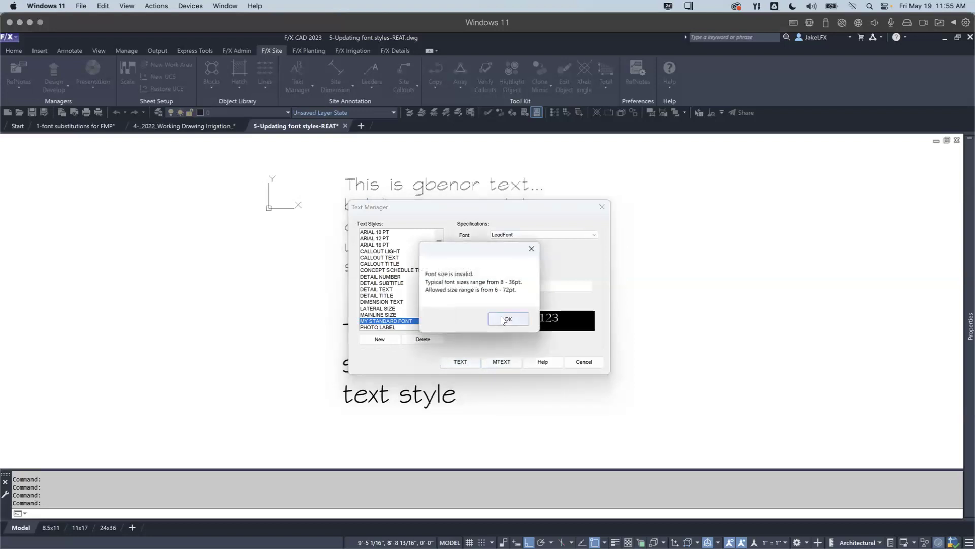
left_click(507, 319)
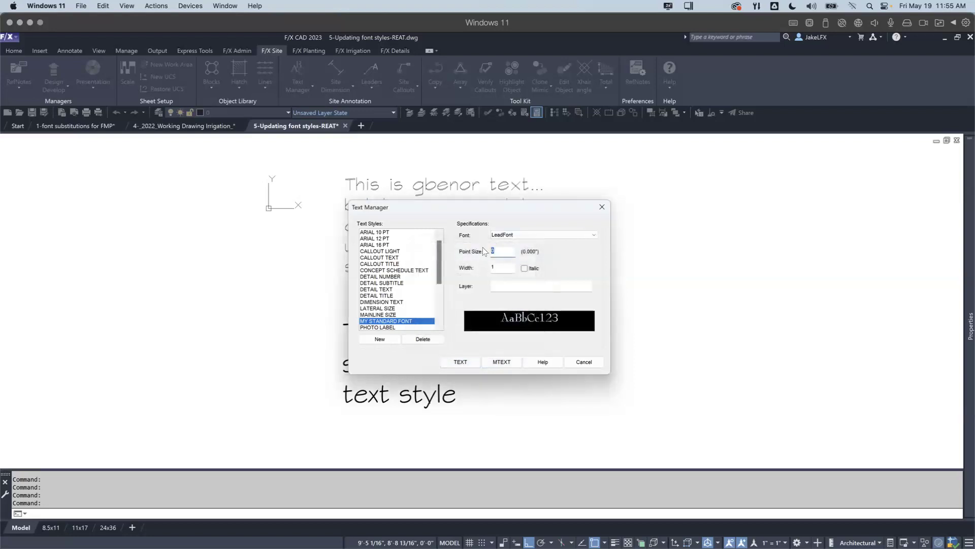
type("12")
Place single-line text reading "This IS text" in the MY STANDARD FONT style beside the existing text blocks.
left_click(468, 363)
left_click(468, 316)
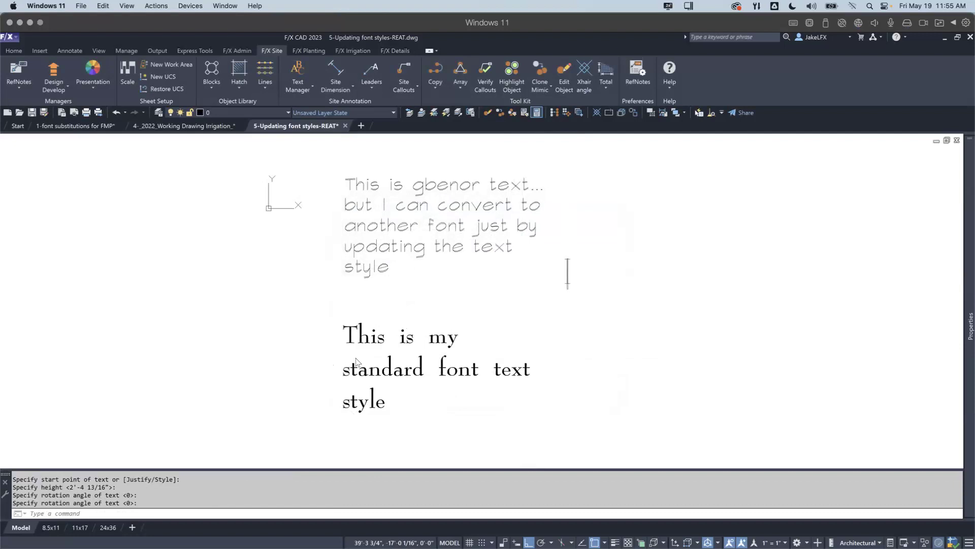
type("This IS")
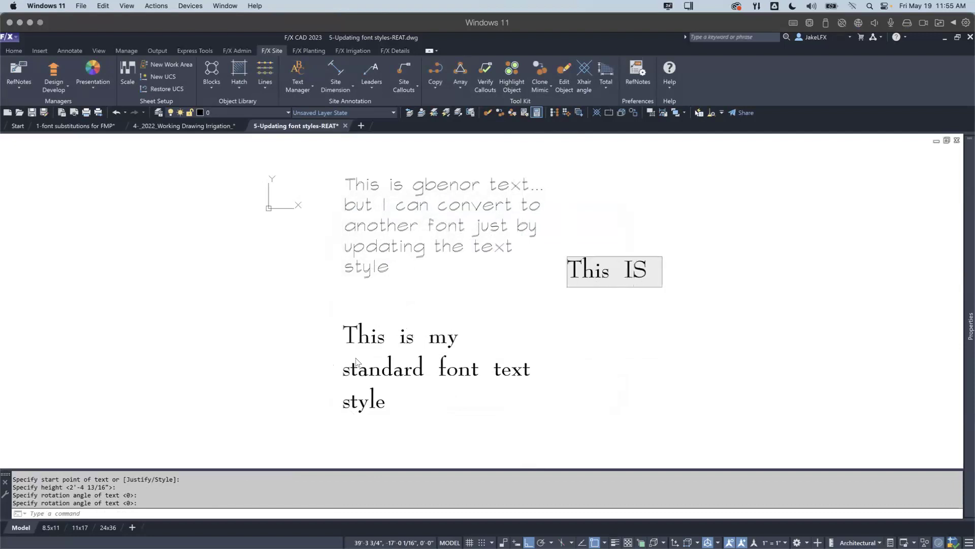
type("  text")
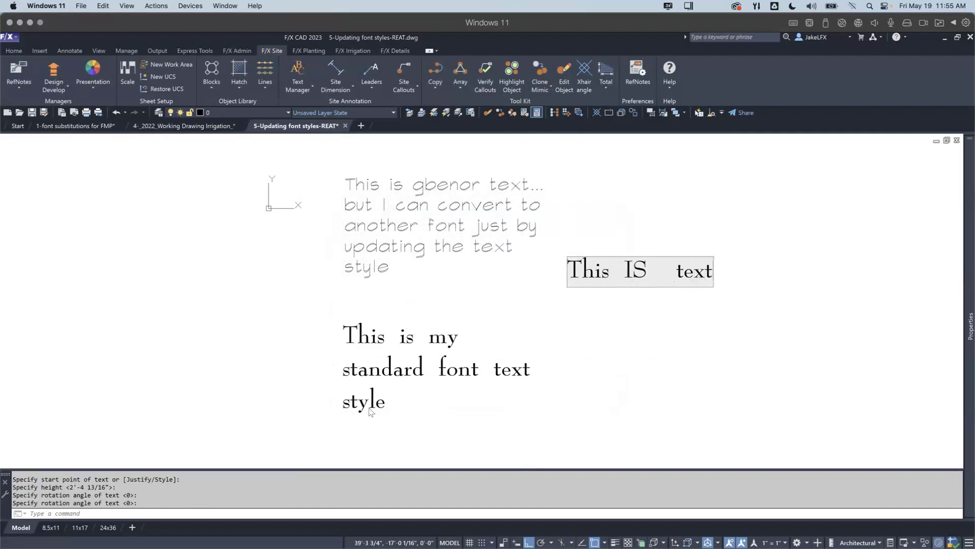
key("Return")
key("Return")
Compare the properties of the "This is my standard font text style" MText with those of the new single-line text.
left_click(634, 263)
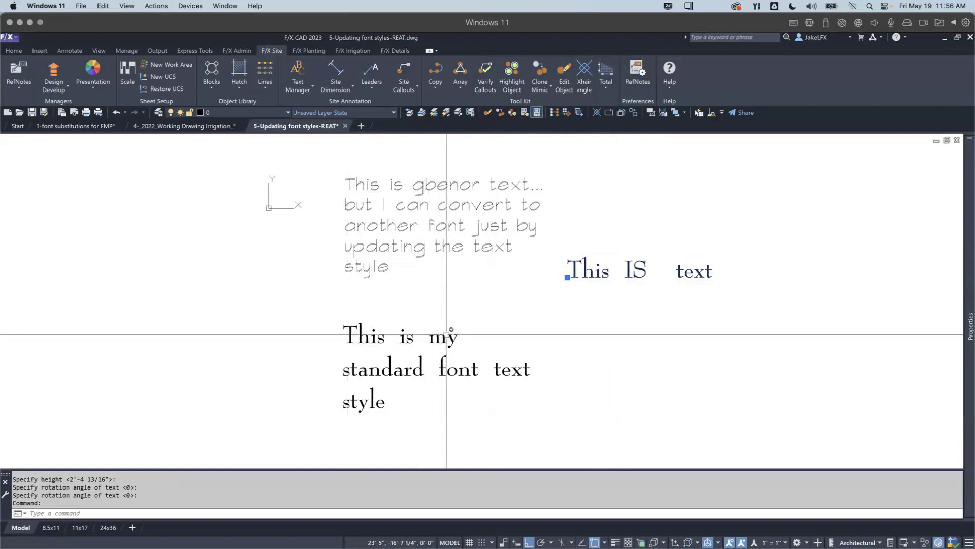
scroll(505, 326, "down", 2)
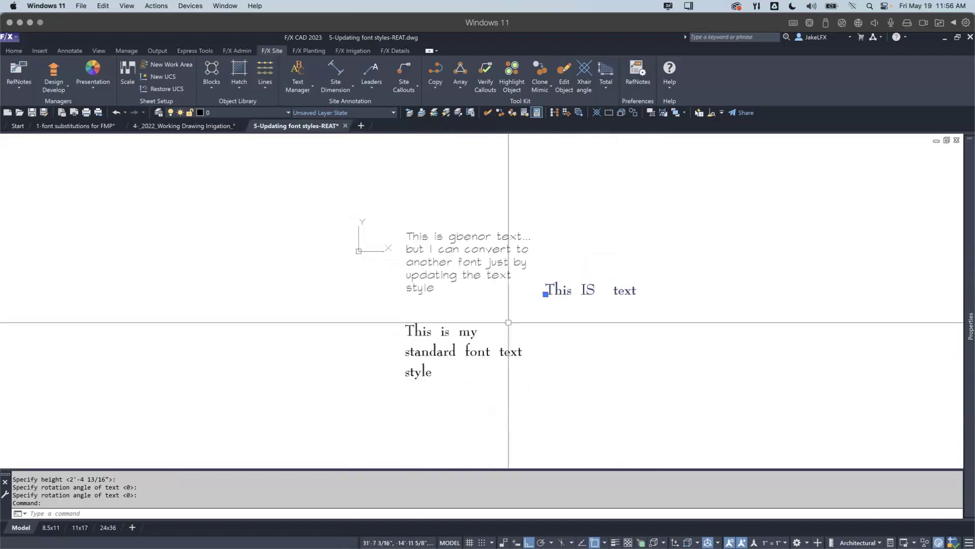
scroll(508, 321, "up", 2)
mouse_move(508, 321)
middle_mouse_down()
mouse_move(413, 312)
mouse_move(388, 322)
middle_mouse_up()
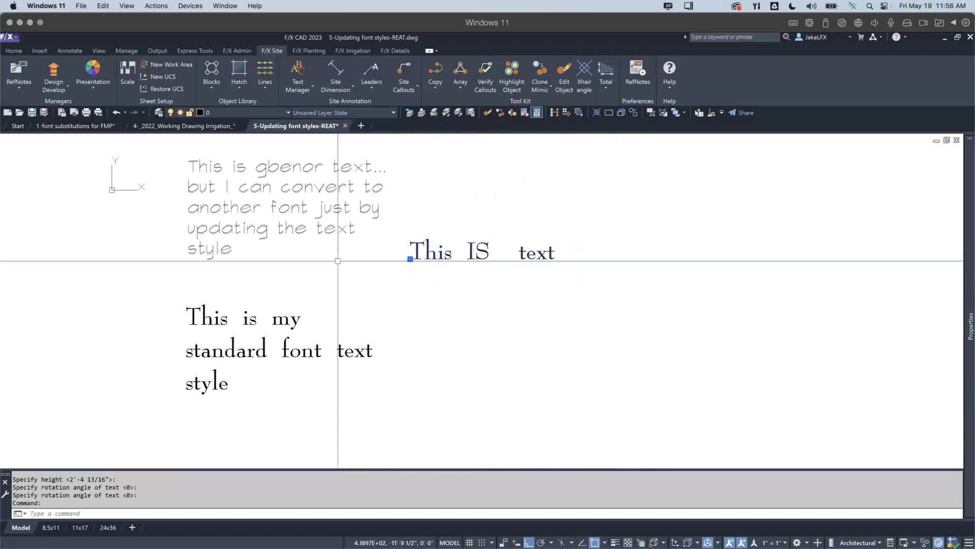
left_click(282, 325)
key("Escape")
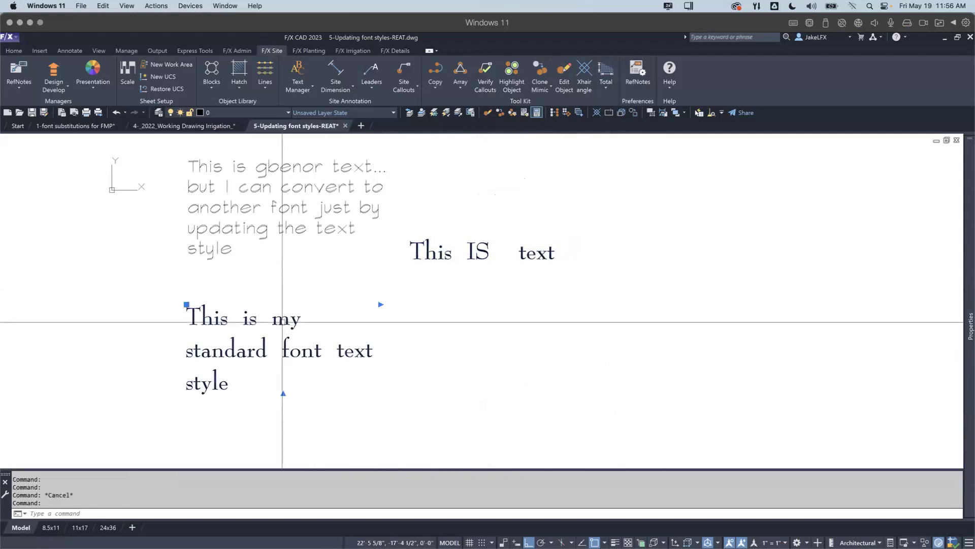
key("ctrl+1")
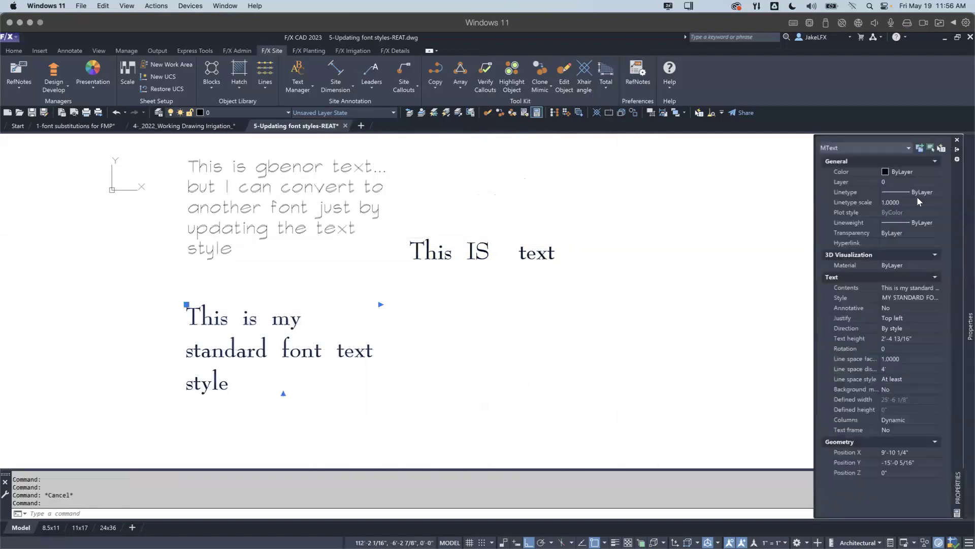
key("Escape")
left_click(415, 251)
key("ctrl+1")
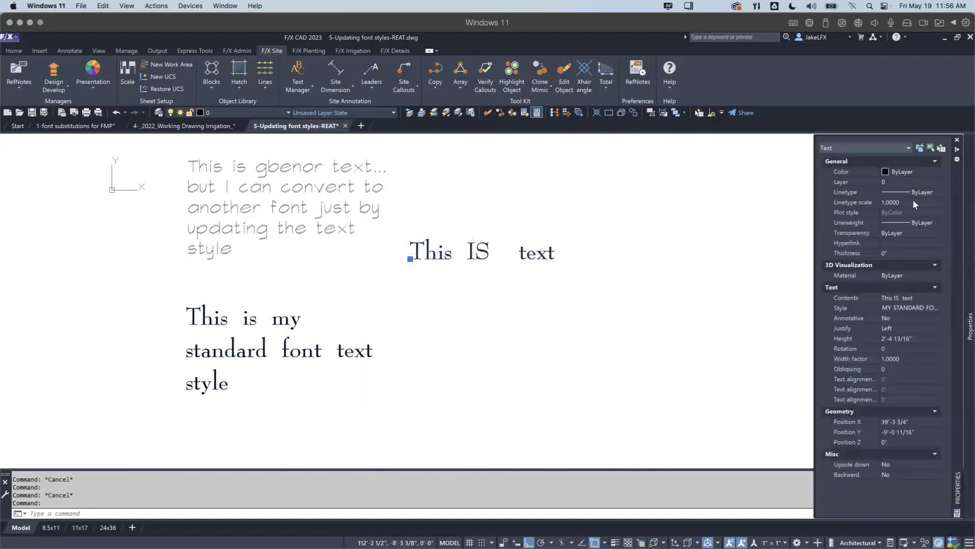
Copy the "This IS text" single-line text four times, stacking the copies below the original.
right_click(481, 266)
left_click(516, 376)
left_click(621, 251)
left_click(623, 307)
left_click(623, 329)
left_click(625, 354)
key("Escape")
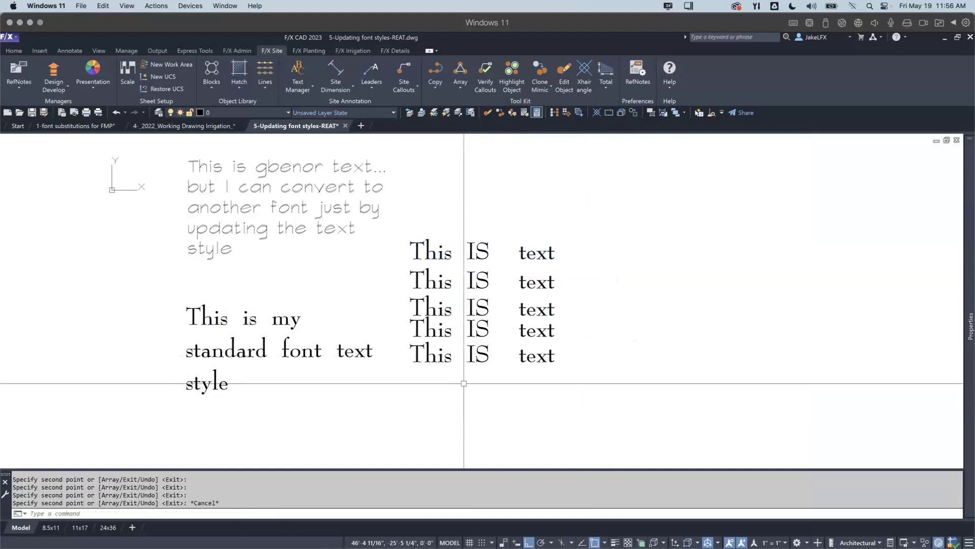
Open the top line of single-line text for in-place editing to check how it edits.
right_click(429, 293)
key("Escape")
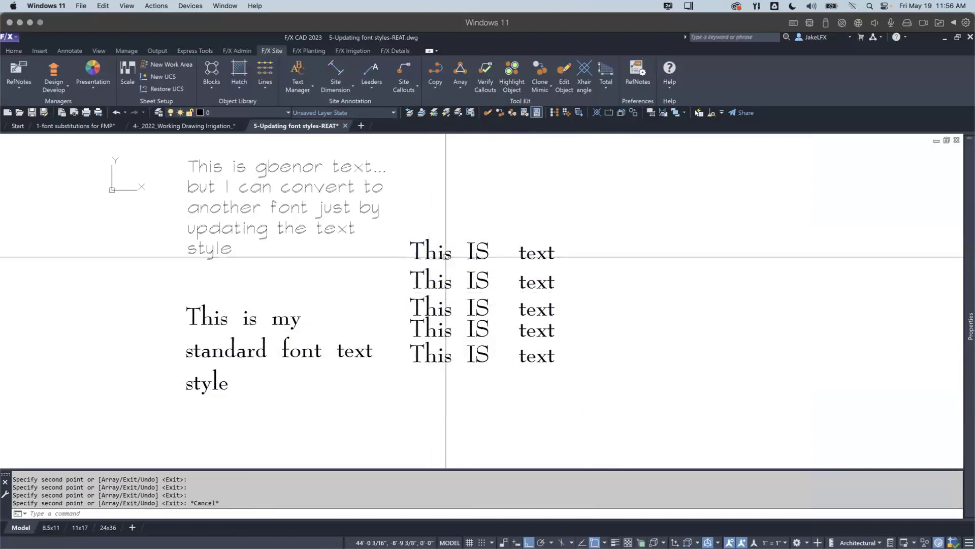
double_click(446, 256)
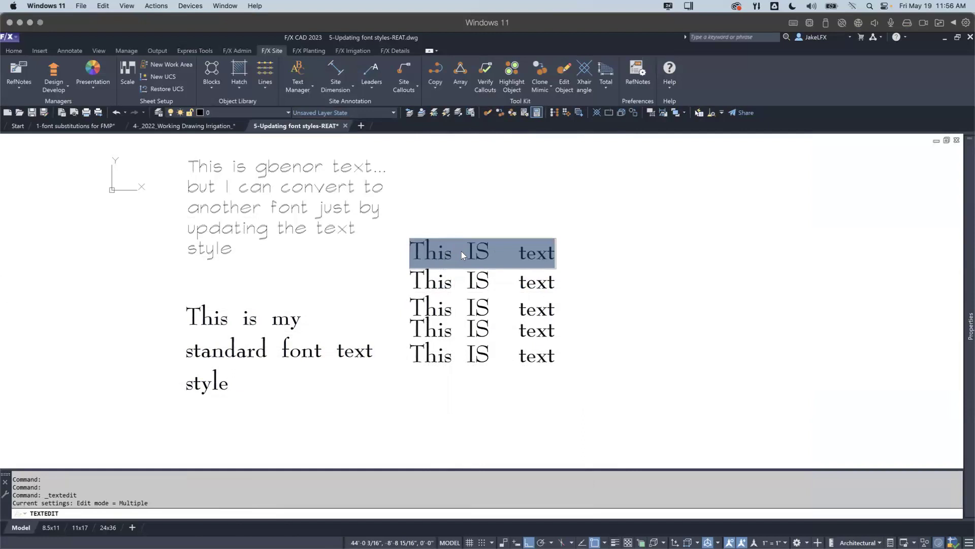
key("Escape")
key("Escape")
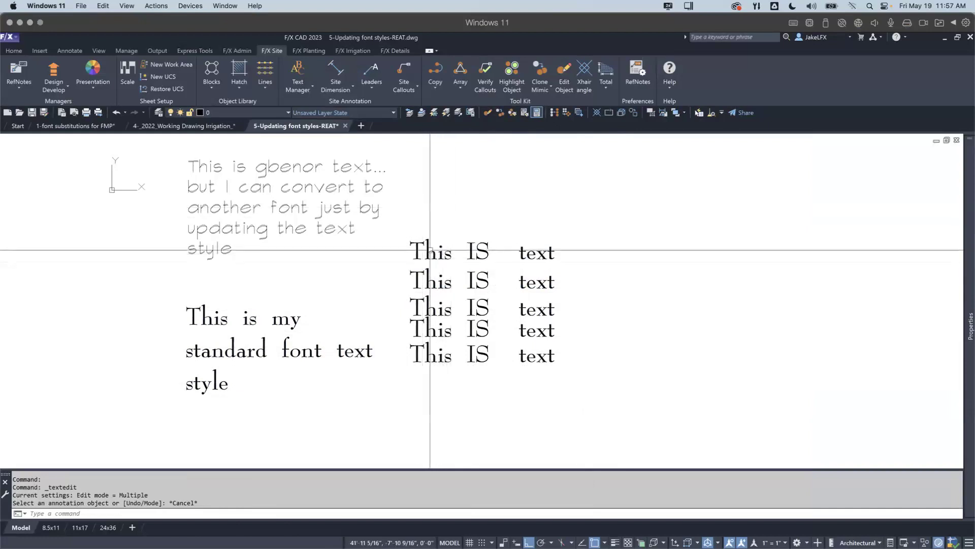
Convert the top "This IS text" line to MText with TXT2MTXT and check the converted object.
left_click(427, 254)
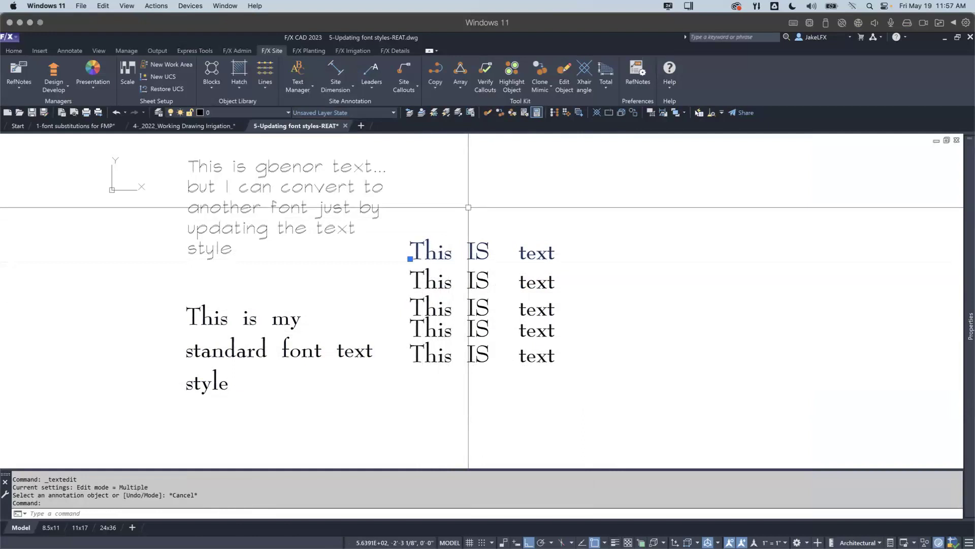
type("txt2")
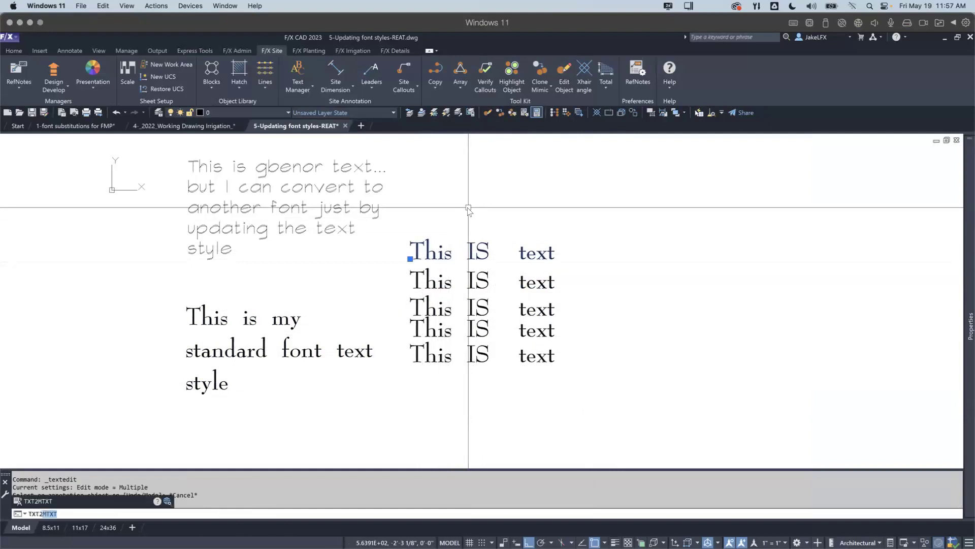
key("Return")
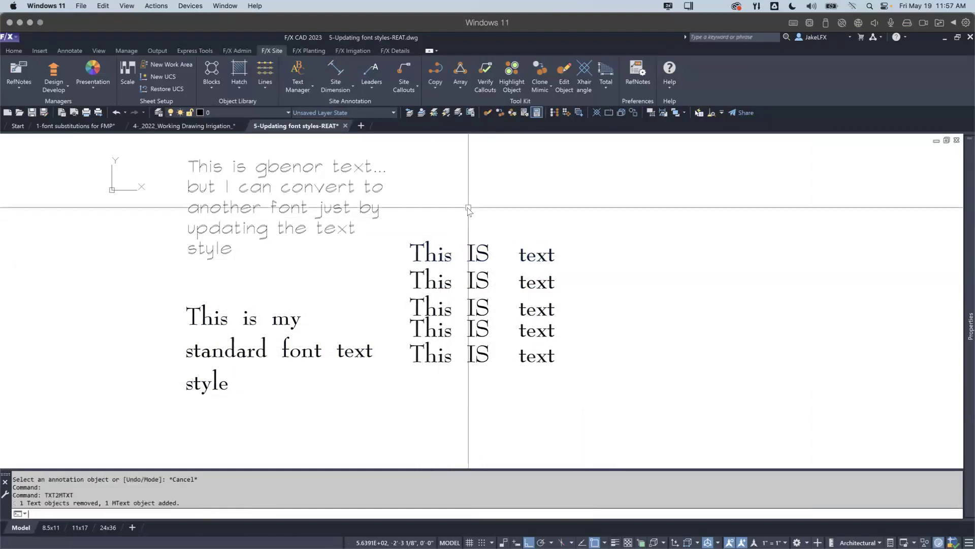
left_click(490, 254)
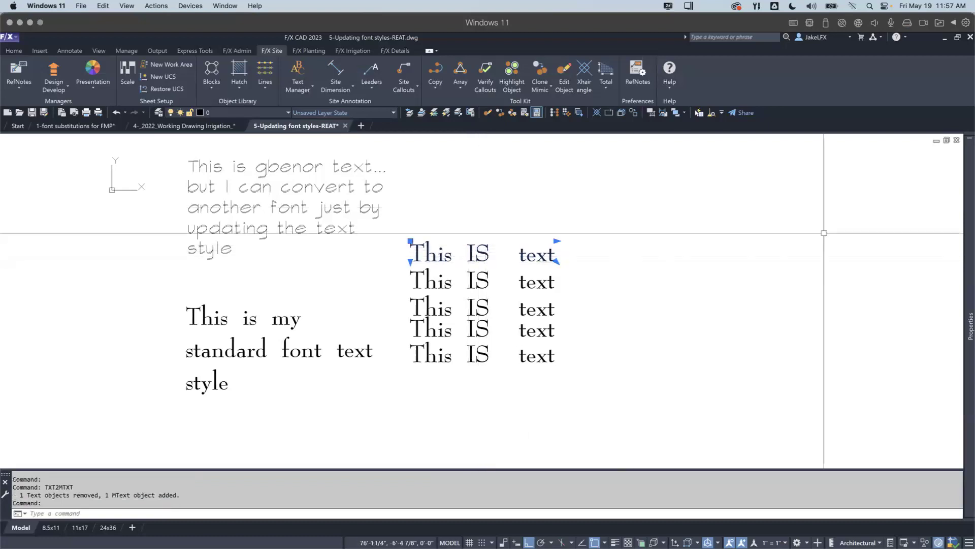
mouse_move(969, 222)
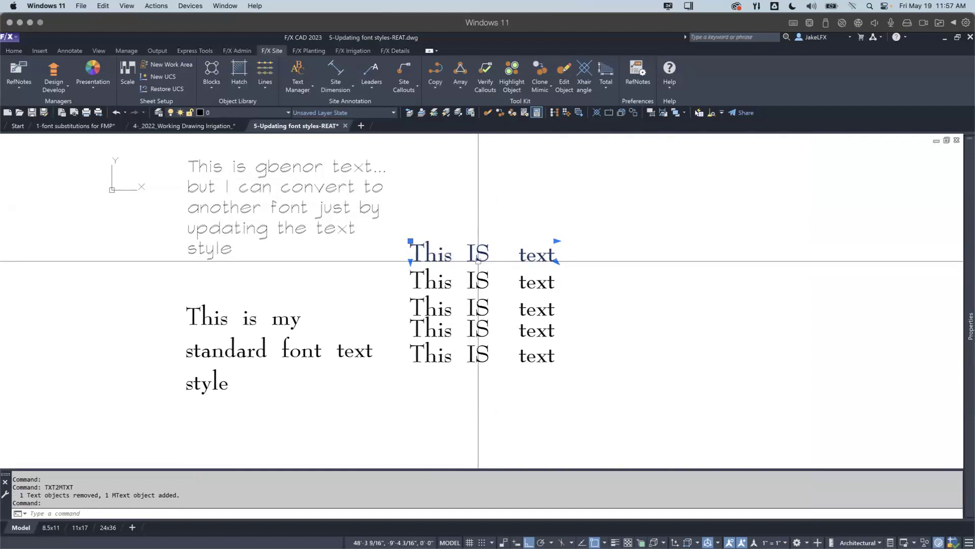
key("Escape")
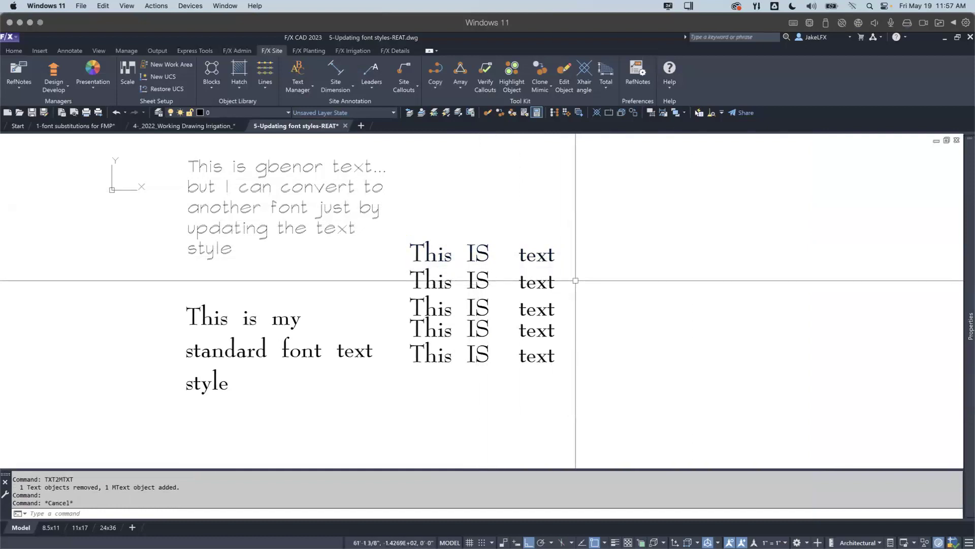
Combine the four remaining "This IS text" lines into one MText object with TXT2MTXT.
left_click(447, 386)
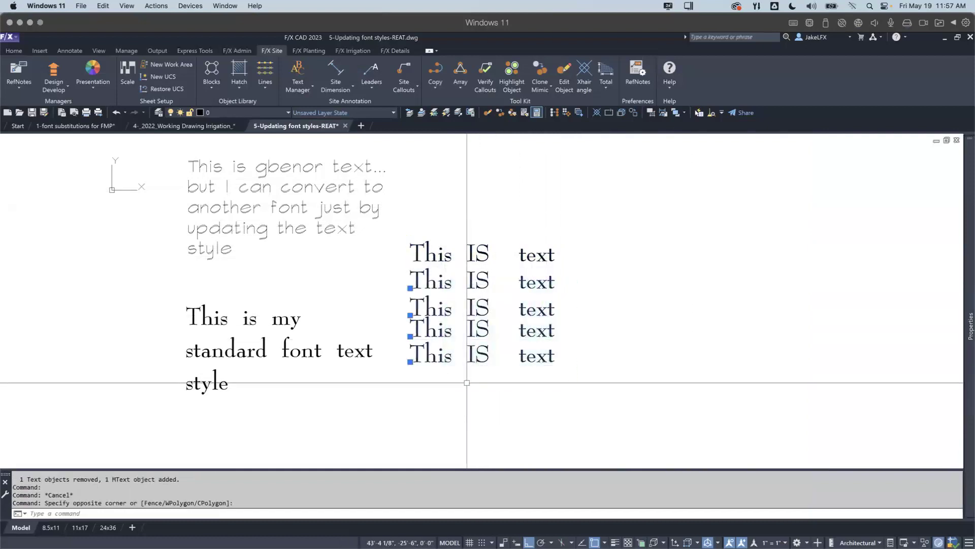
key("Escape")
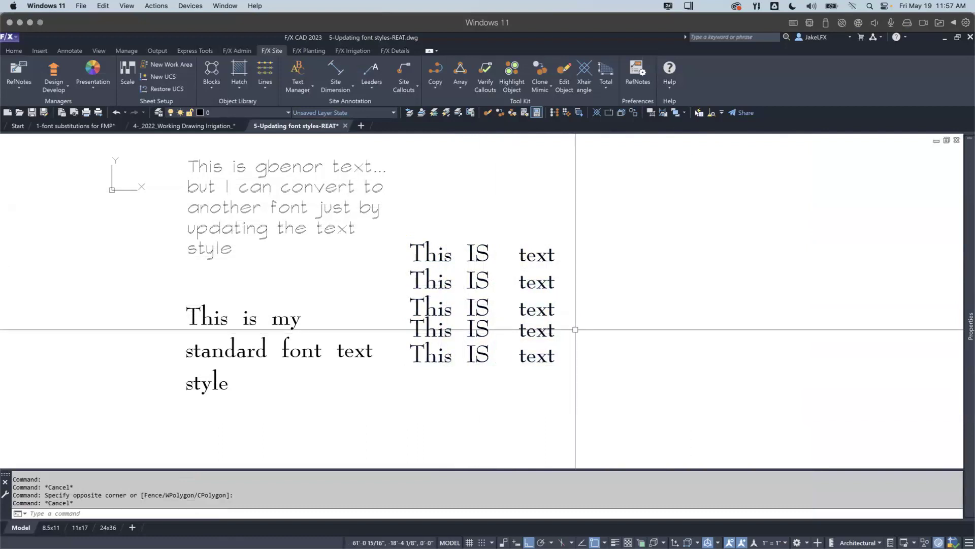
type("txt")
key("Return")
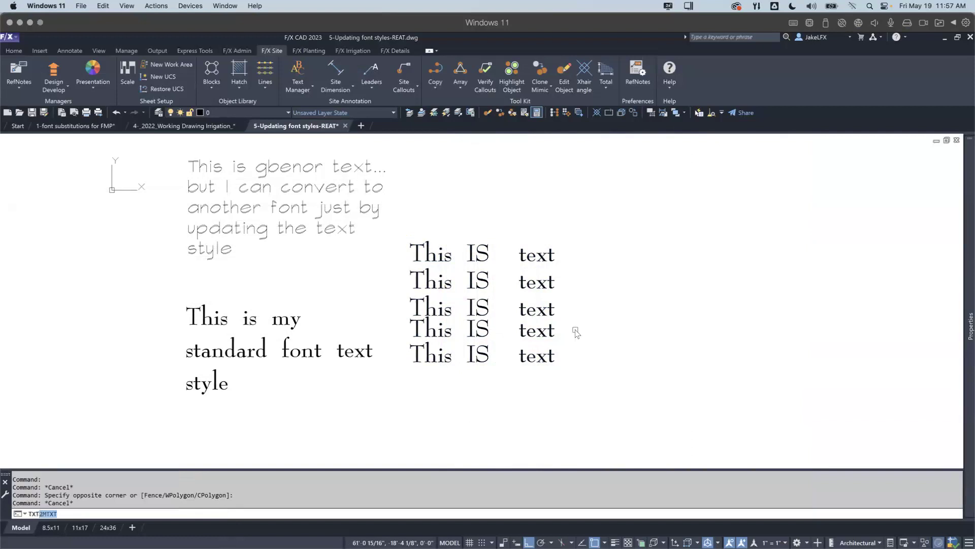
left_click(578, 280)
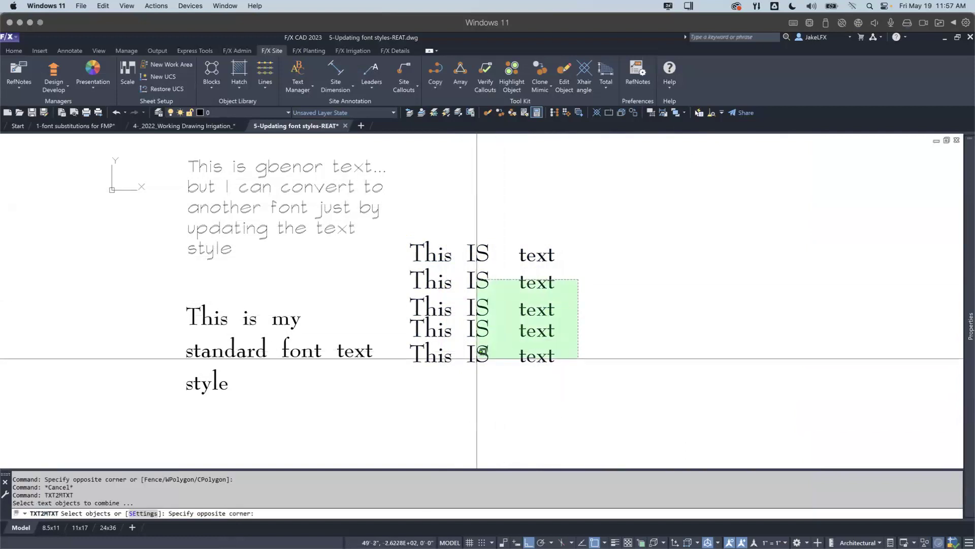
left_click(458, 381)
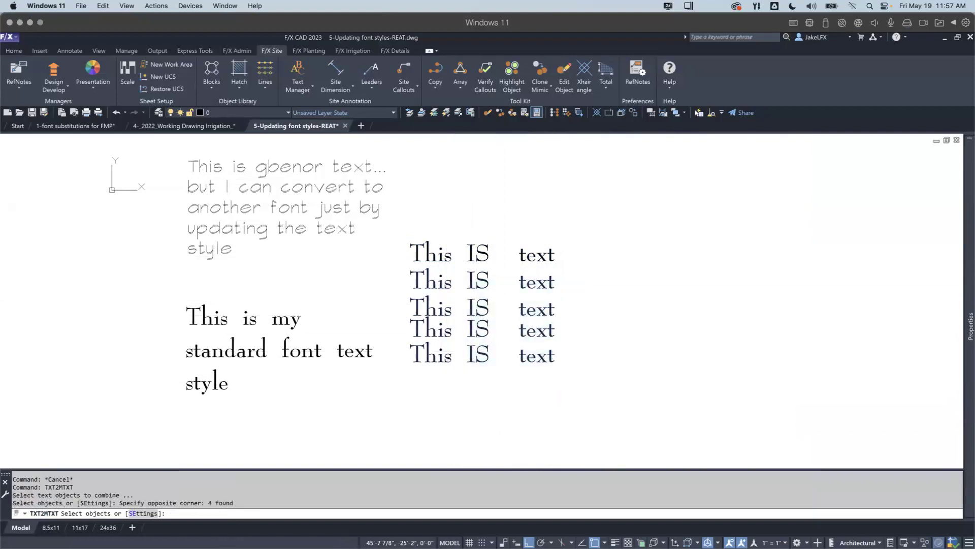
key("Return")
Move the combined MText block down, away from the top text line.
scroll(478, 333, "down", 3)
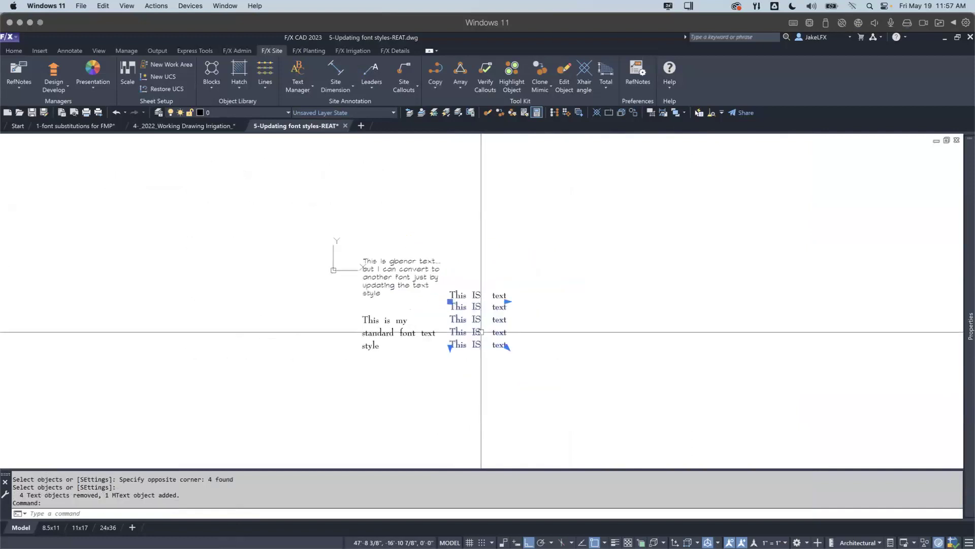
middle_click_drag(481, 333, 433, 311)
scroll(434, 311, "up", 2)
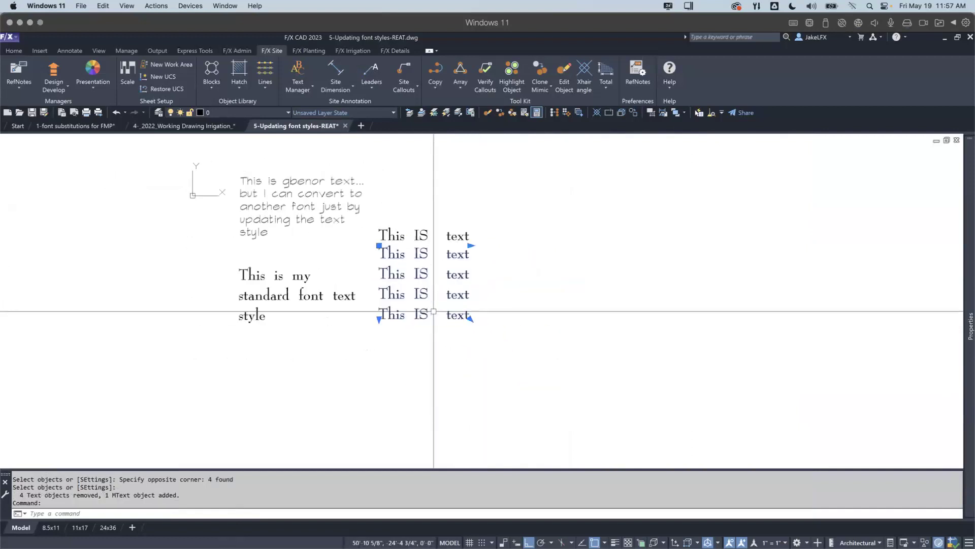
type("m")
key("Return")
left_click(457, 323)
left_click(454, 353)
Open the combined MText block in the text editor to check that its lines edit together.
left_click(428, 322)
double_click(429, 307)
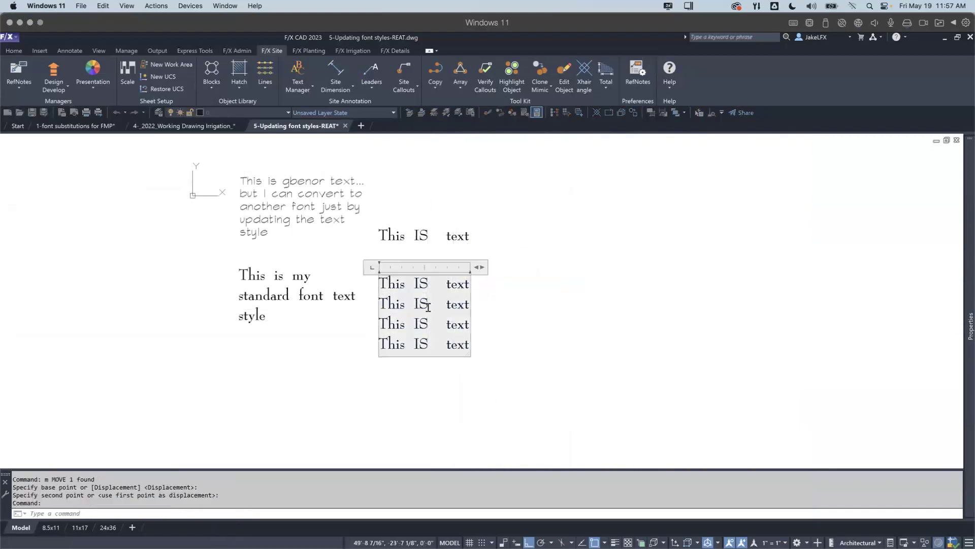
left_click(427, 348)
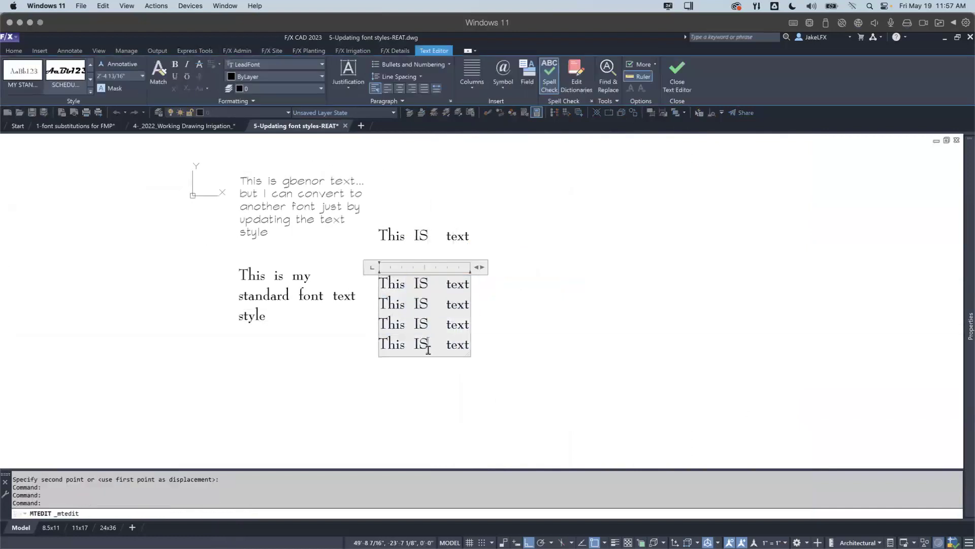
left_click(426, 359)
left_click(429, 375)
key("Escape")
Stretch the combined MText block's width so its text rewraps over three lines.
left_click(426, 277)
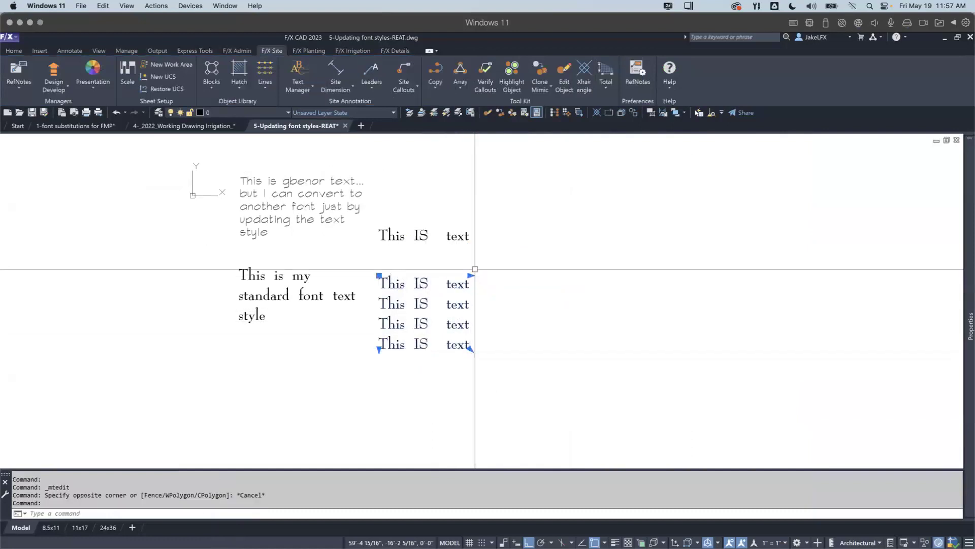
left_click(472, 275)
left_click(639, 277)
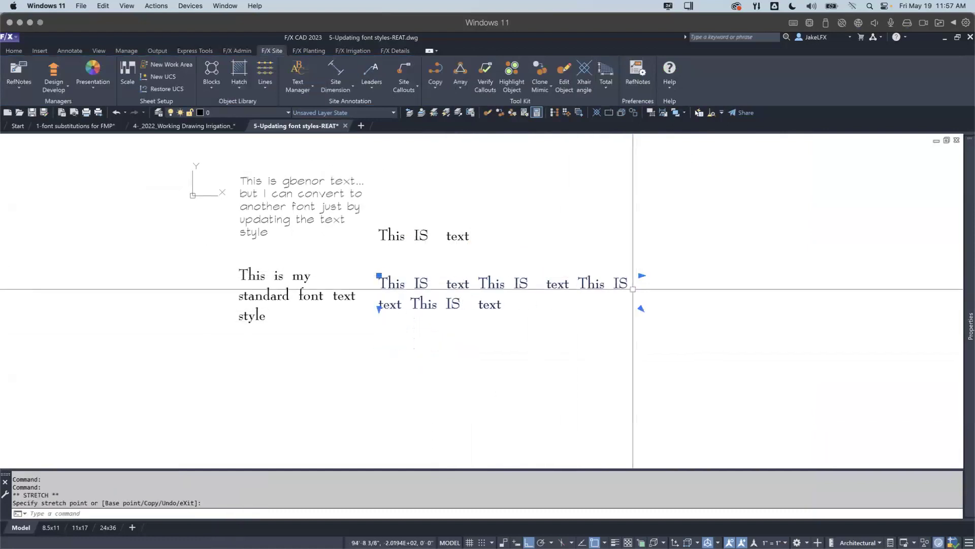
left_click(641, 276)
left_click(501, 301)
key("Escape")
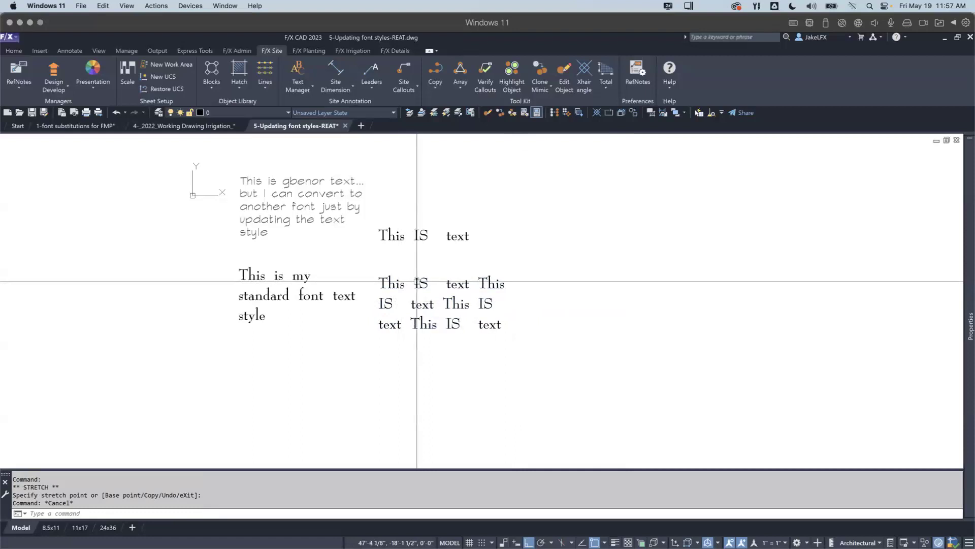
Convert the top "This IS text" MText line to a TEXT-STD multileader with FX_MTEXT2MLEADER, its arrow pointing down to the left.
middle_click_drag(417, 281, 425, 311)
left_click(429, 270)
key("Escape")
key("Escape")
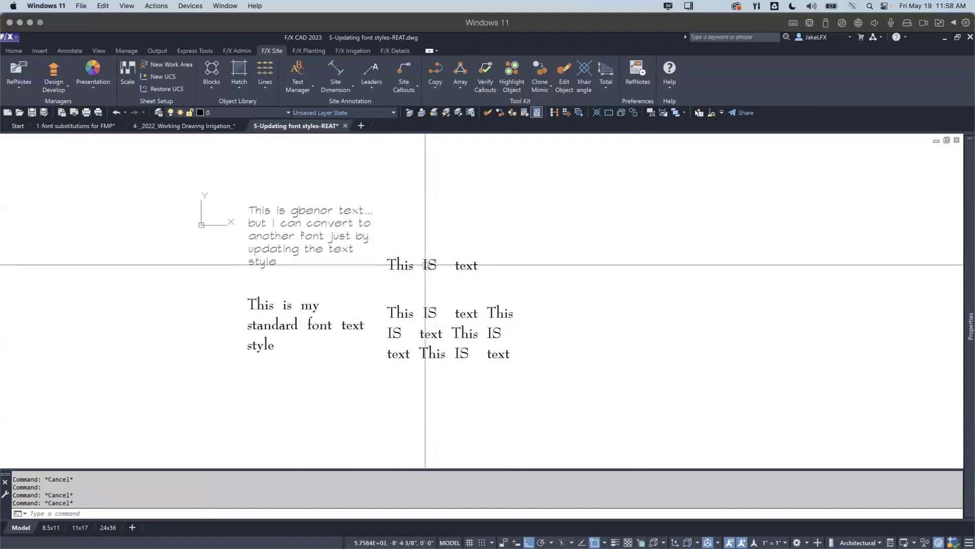
left_click(405, 269)
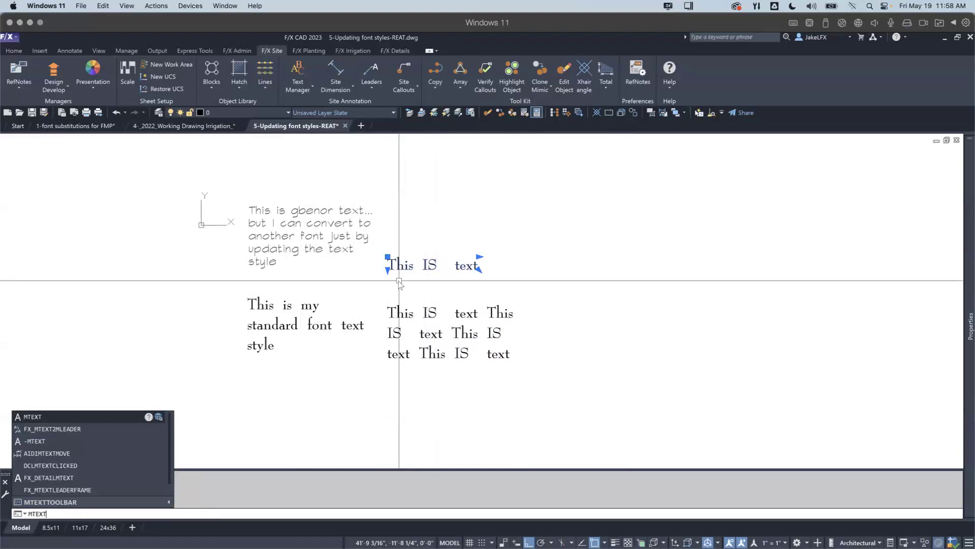
key("Down")
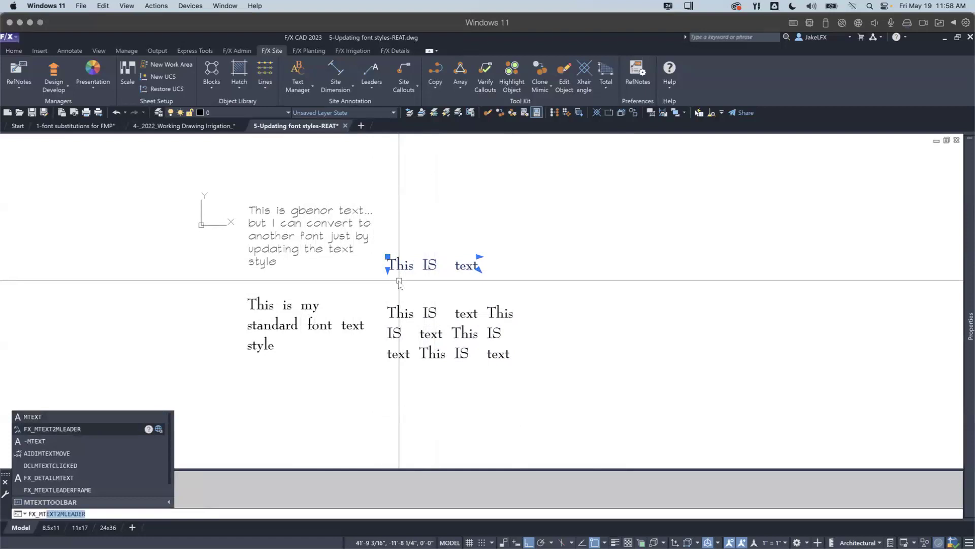
key("Return")
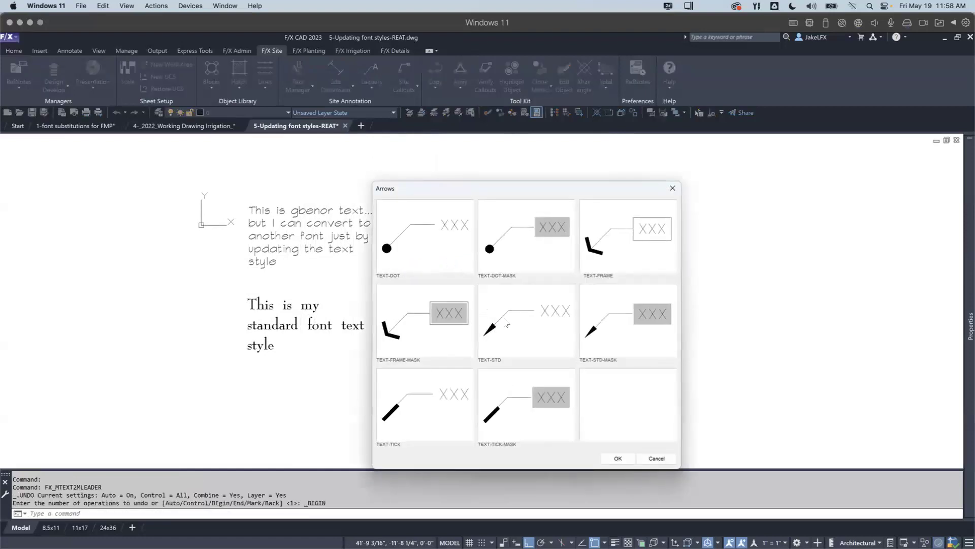
left_click(505, 330)
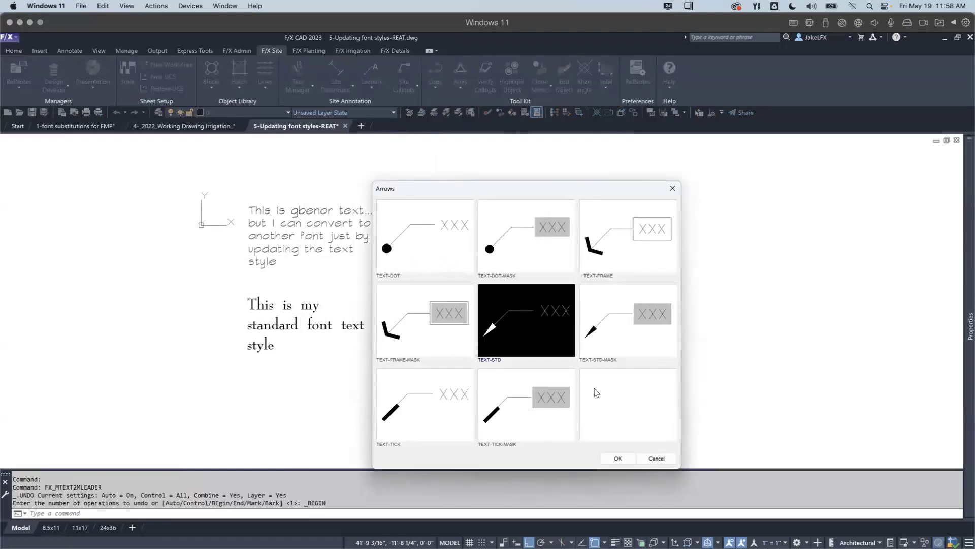
left_click(618, 458)
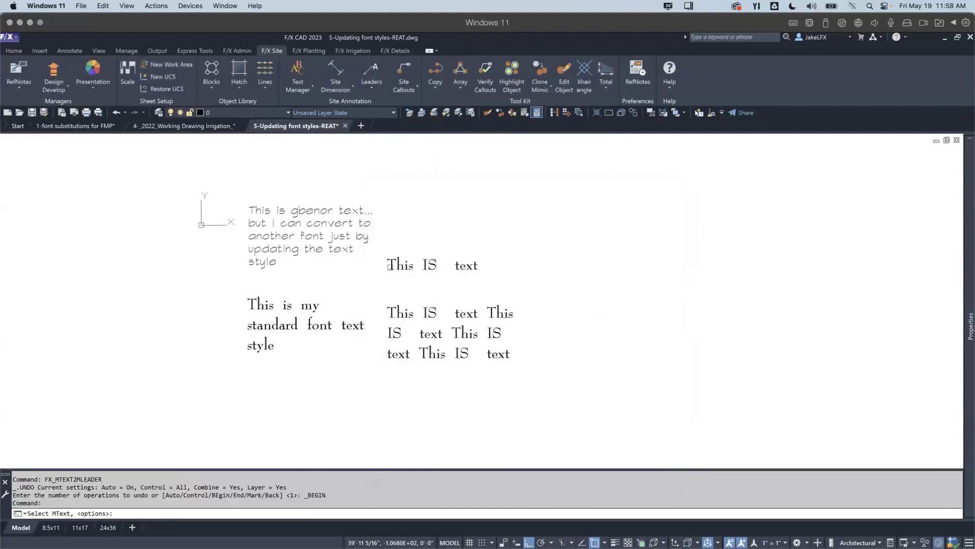
left_click(348, 281)
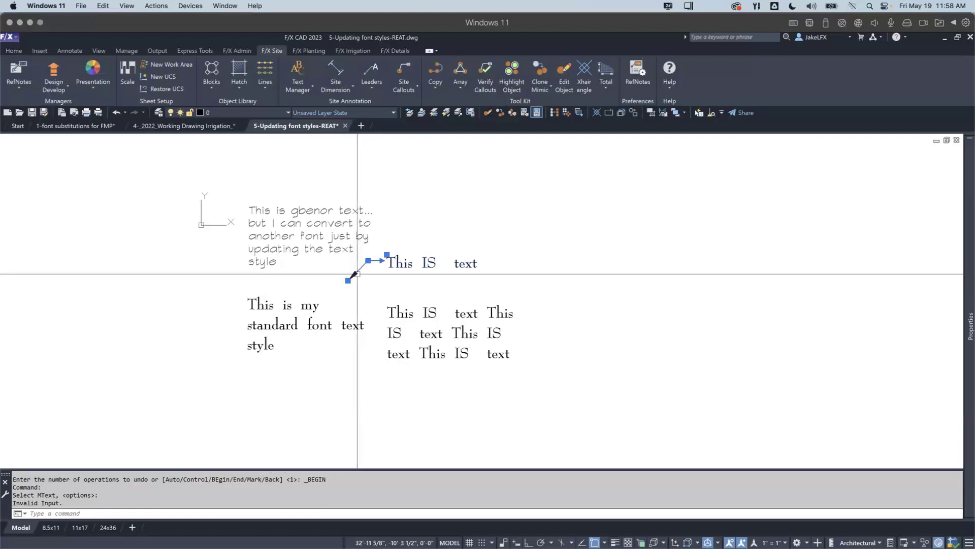
Stretch the top multileader's arrowhead to the end of "This is my" and shift its text up and to the right.
left_click(347, 280)
left_click(320, 304)
left_click(387, 254)
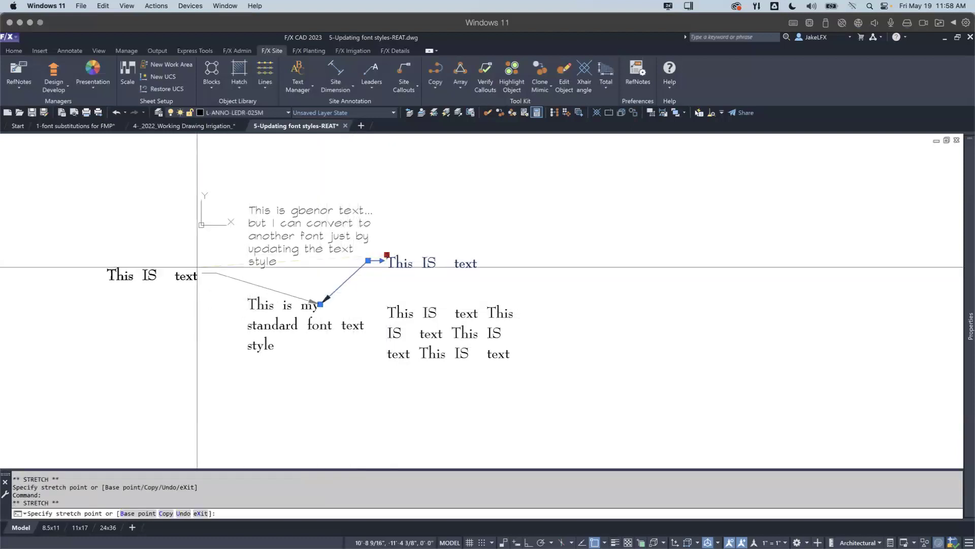
left_click(414, 246)
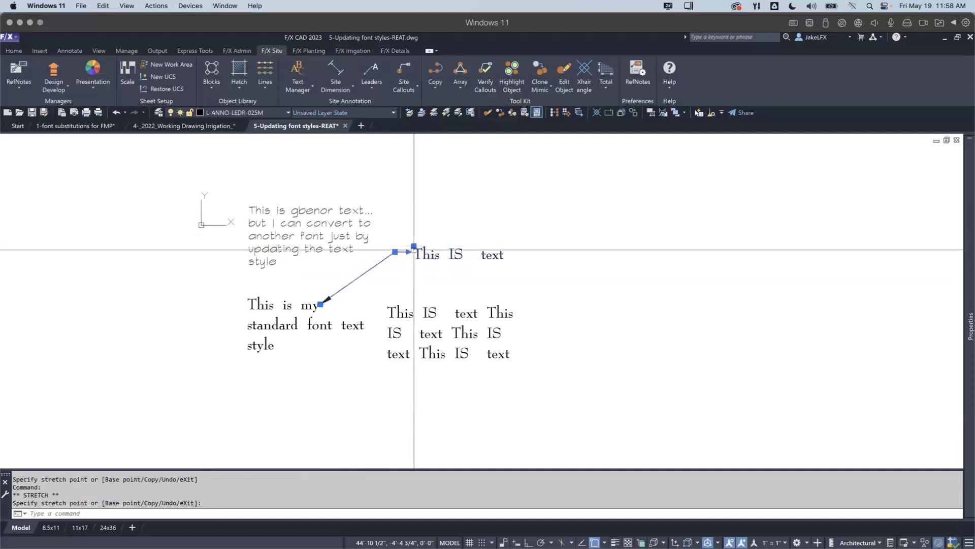
mouse_move(420, 330)
middle_mouse_down()
mouse_move(379, 257)
mouse_move(272, 245)
mouse_move(383, 260)
mouse_move(399, 304)
middle_mouse_up()
key("Escape")
key("Escape")
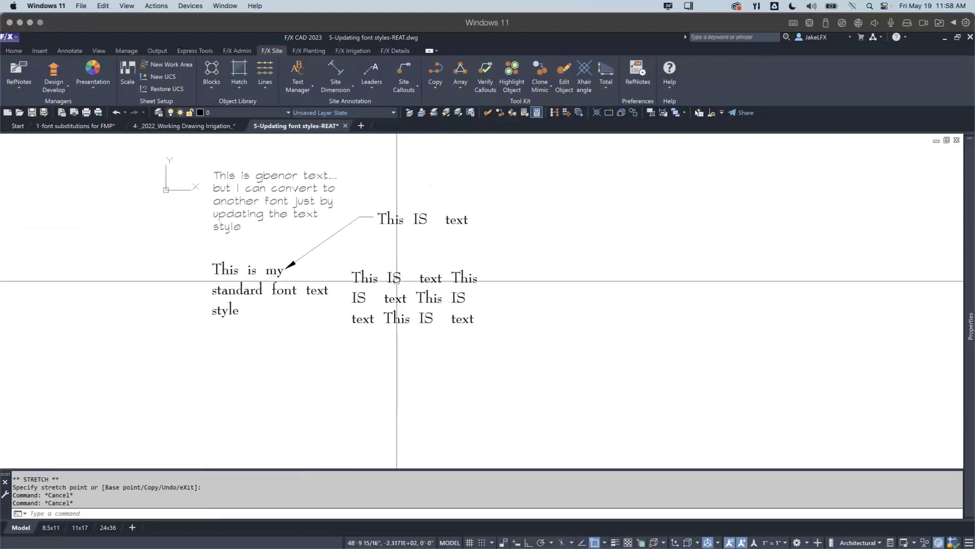
Repeat FX_MTEXT2MLEADER to convert the three-line MText block to a multileader.
right_click(397, 280)
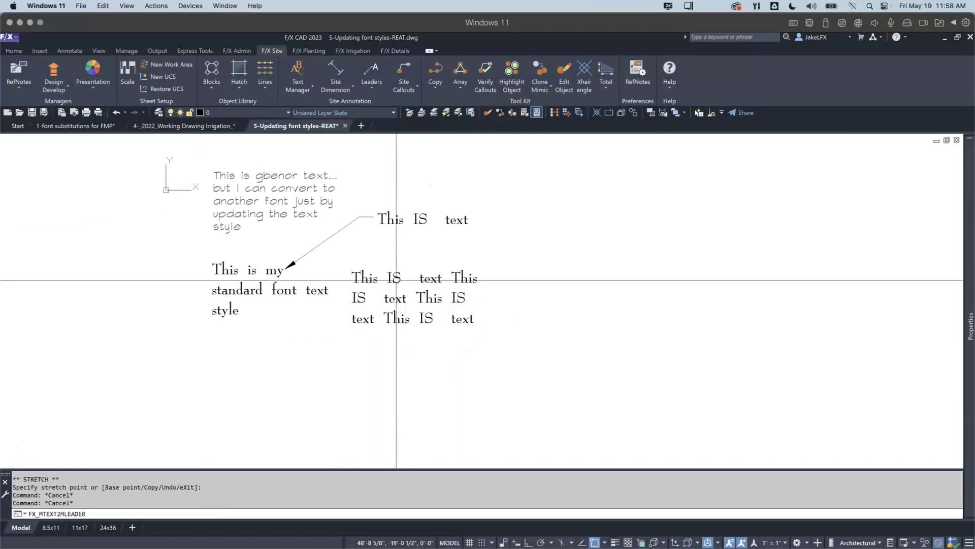
left_click(393, 289)
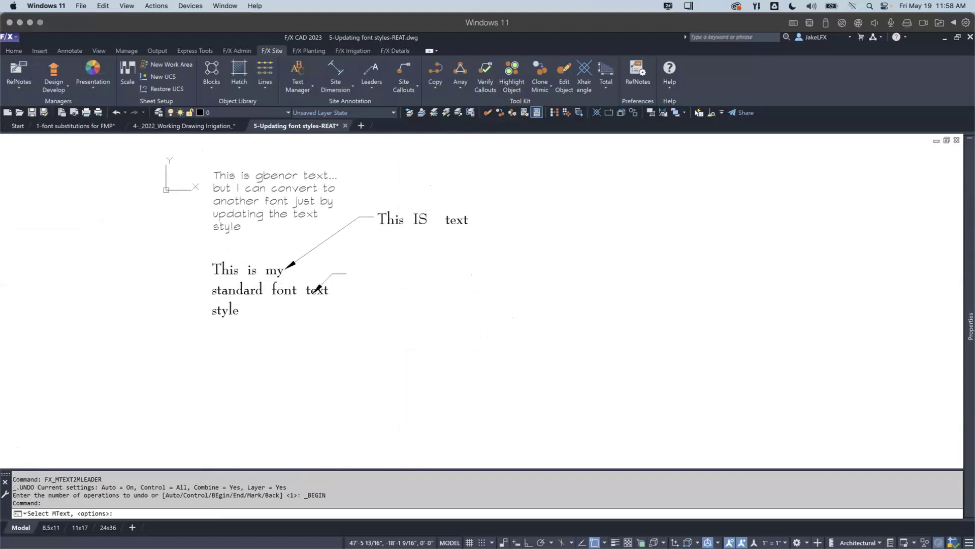
left_click(366, 271)
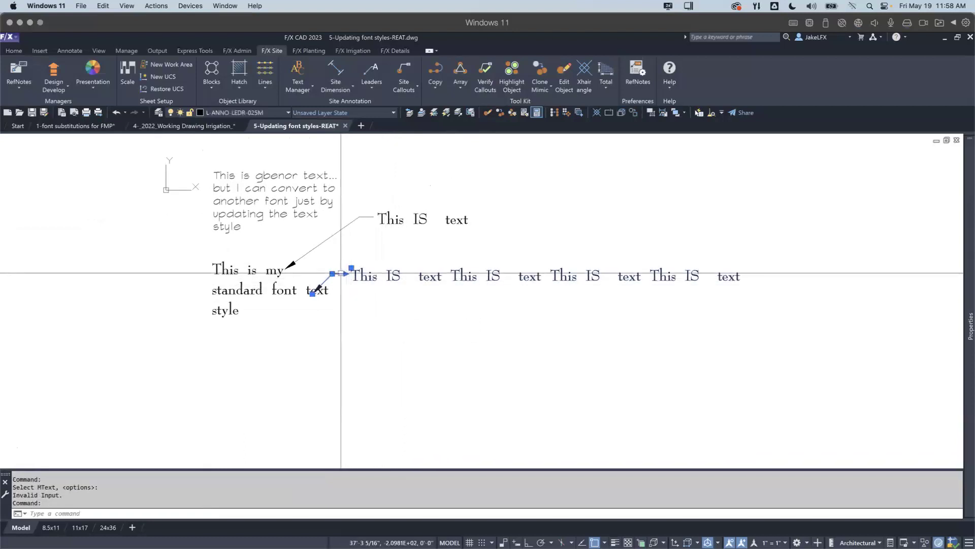
Move the new lower multileader slightly to the right, clear of the standard font text.
type("m")
key("Return")
left_click(321, 345)
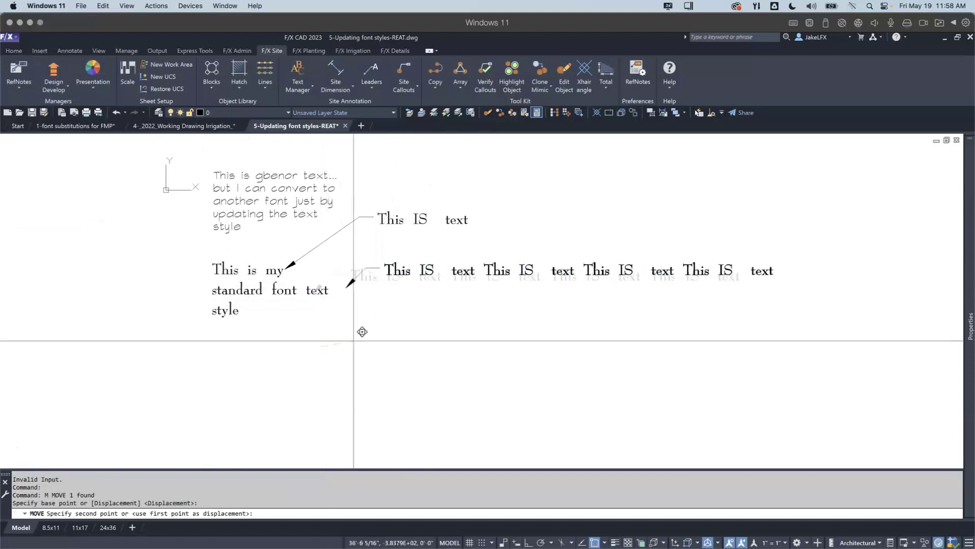
left_click(375, 261)
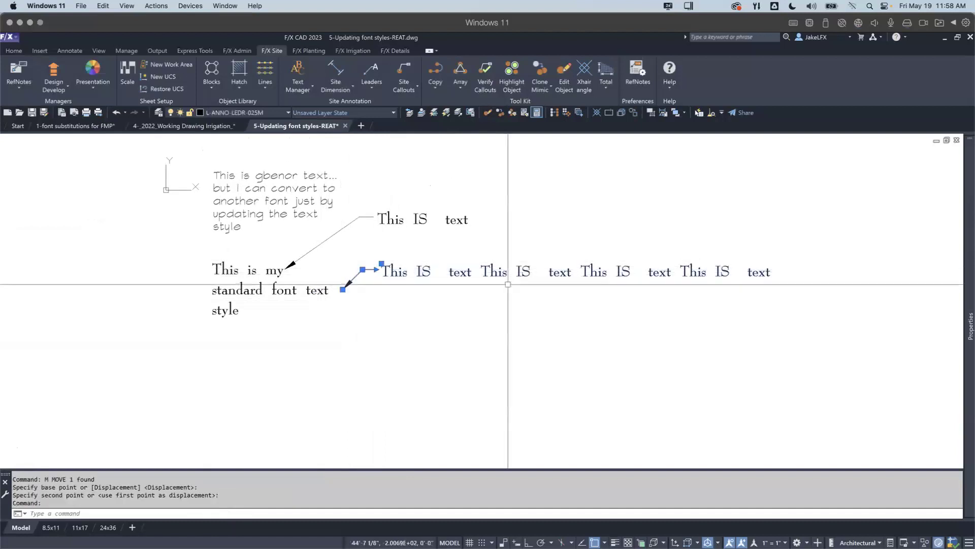
Stretch the lower multileader's text down below its arrowhead, keeping the arrow end in place.
mouse_move(969, 260)
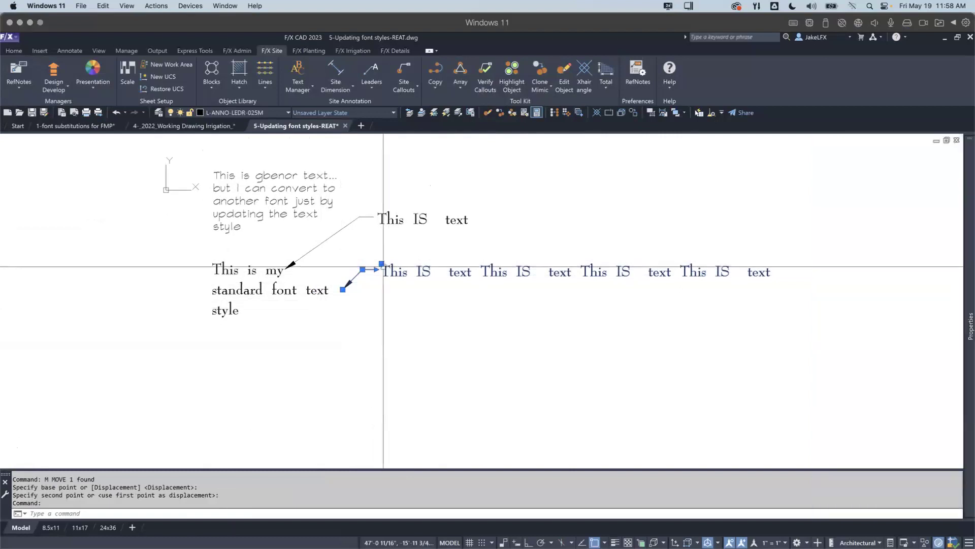
left_click(381, 263)
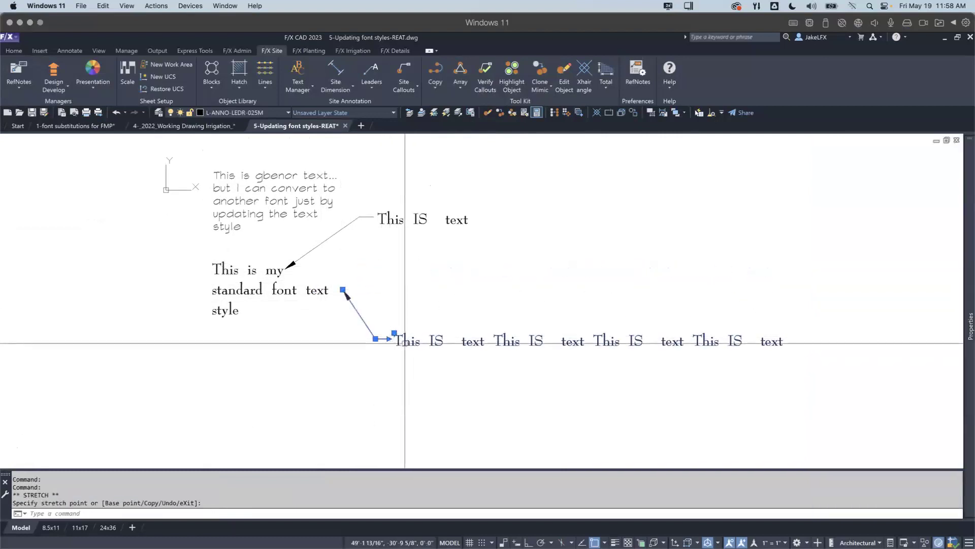
key("Escape")
key("Escape")
key("Escape")
scroll(396, 298, "down", 2)
scroll(318, 306, "up", 2)
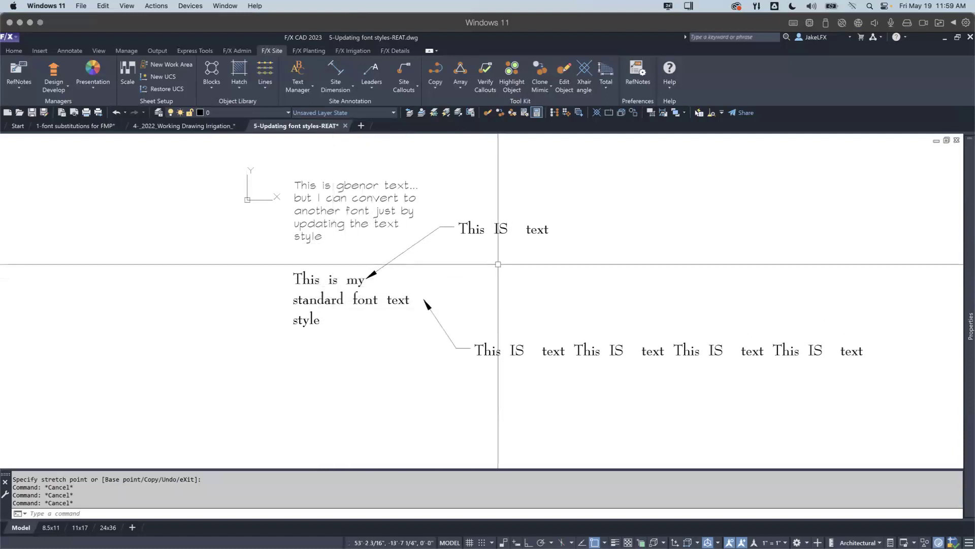
Explode the gbenor MText paragraph and select individual lines to check that they are separate text objects.
left_click(382, 200)
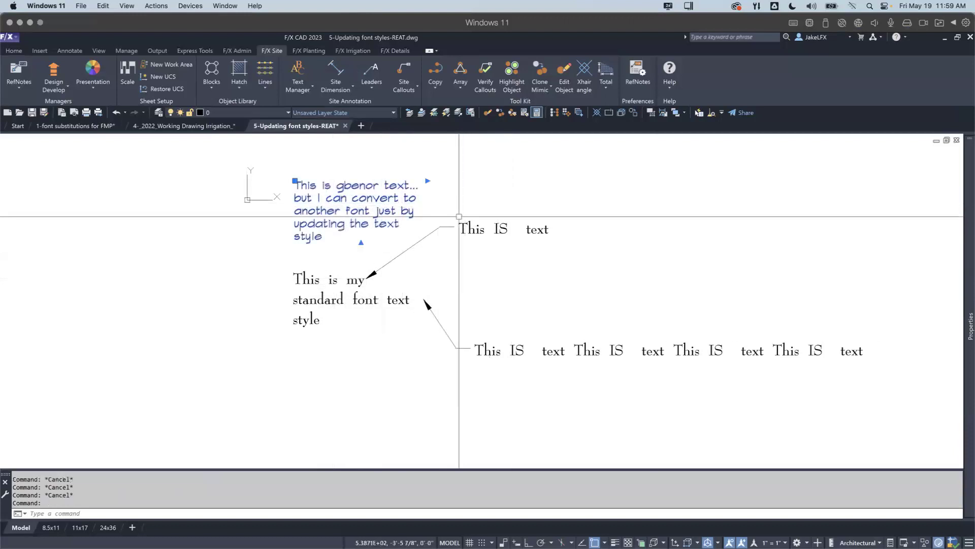
scroll(404, 208, "up", 3)
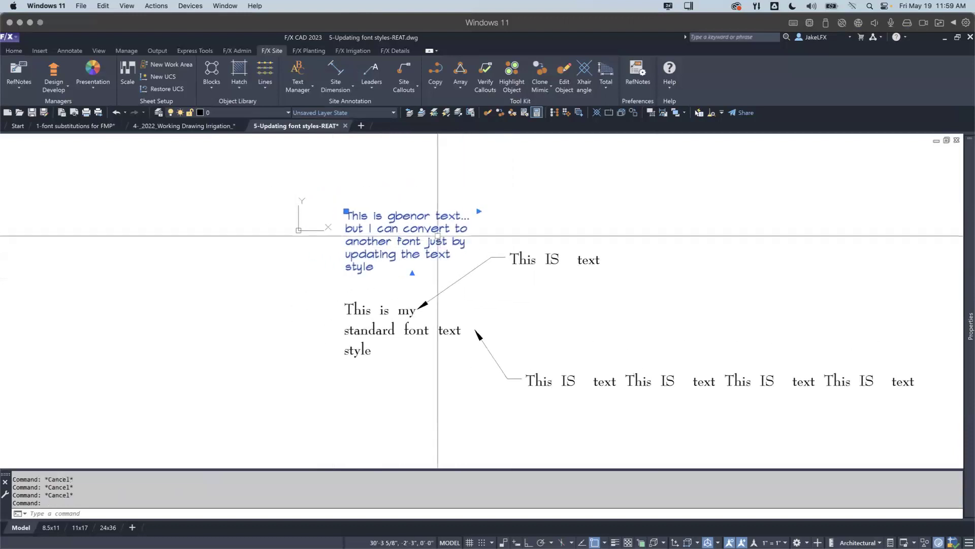
scroll(365, 229, "down", 2)
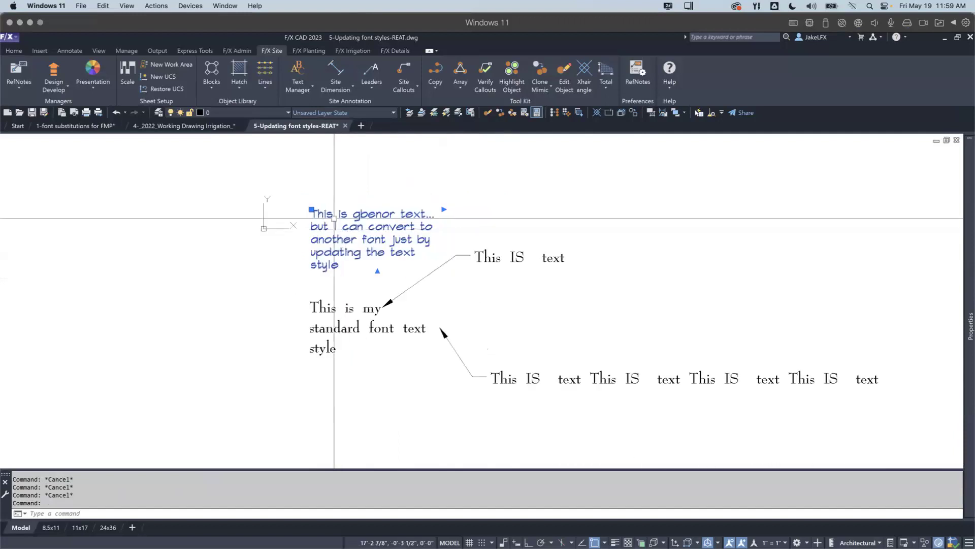
scroll(335, 238, "up", 2)
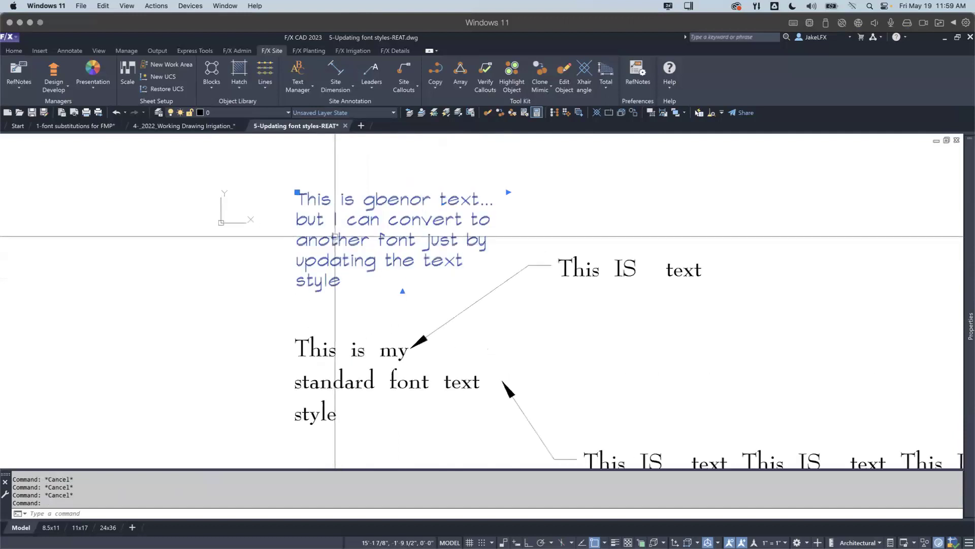
key("Return")
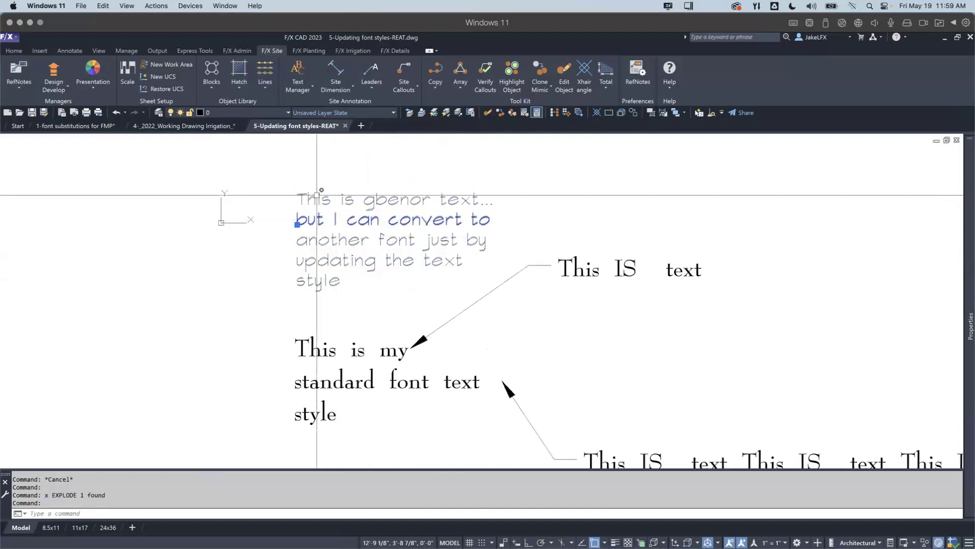
key("Escape")
left_click(316, 239)
left_click(316, 258)
key("Escape")
Replace the first exploded gbenor line's text with "Attribute".
left_click(322, 198)
middle_click_drag(323, 212, 331, 250)
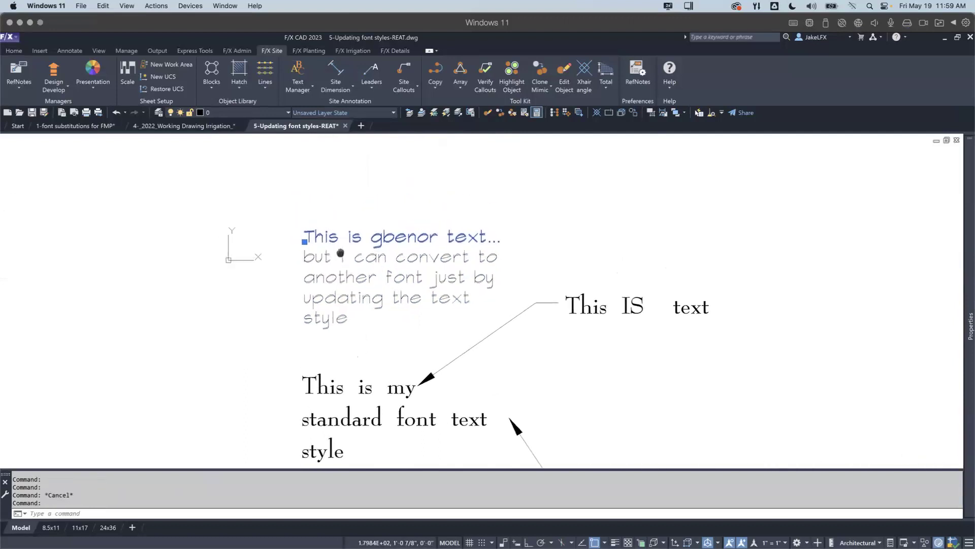
double_click(329, 238)
triple_click(329, 239)
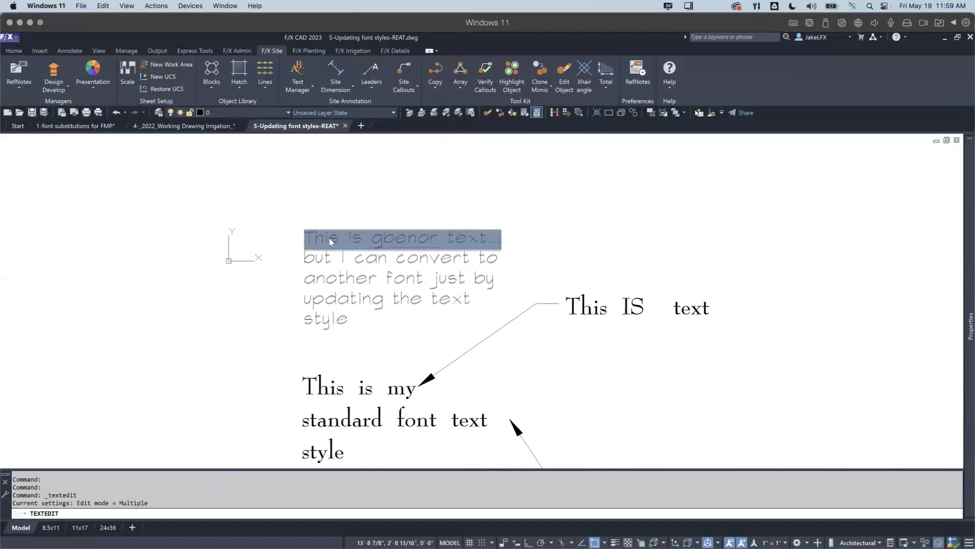
type("Attribute")
key("Escape")
key("Escape")
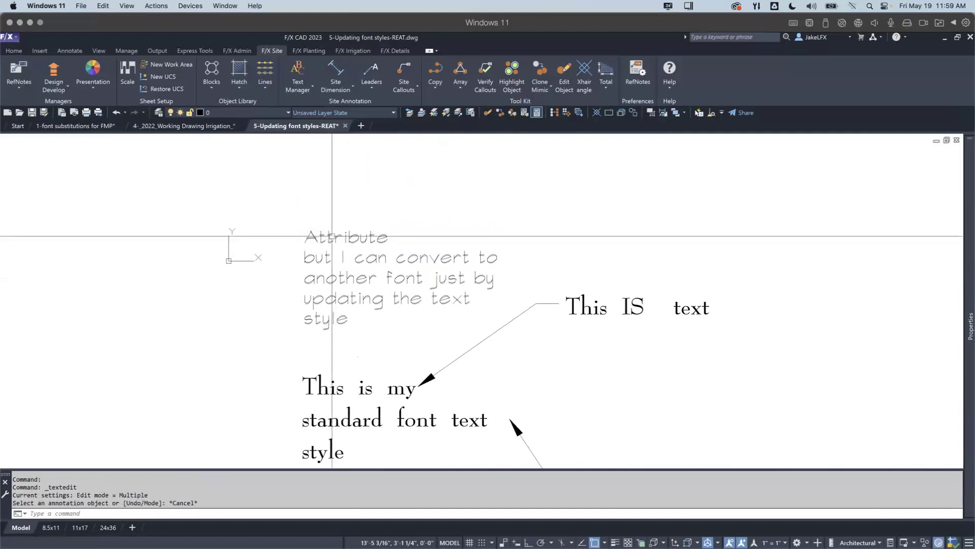
Convert the "Attribute" text line to an attribute definition with TEXT2ATTRIB, leaving its tag, prompt and default as they are.
type("text")
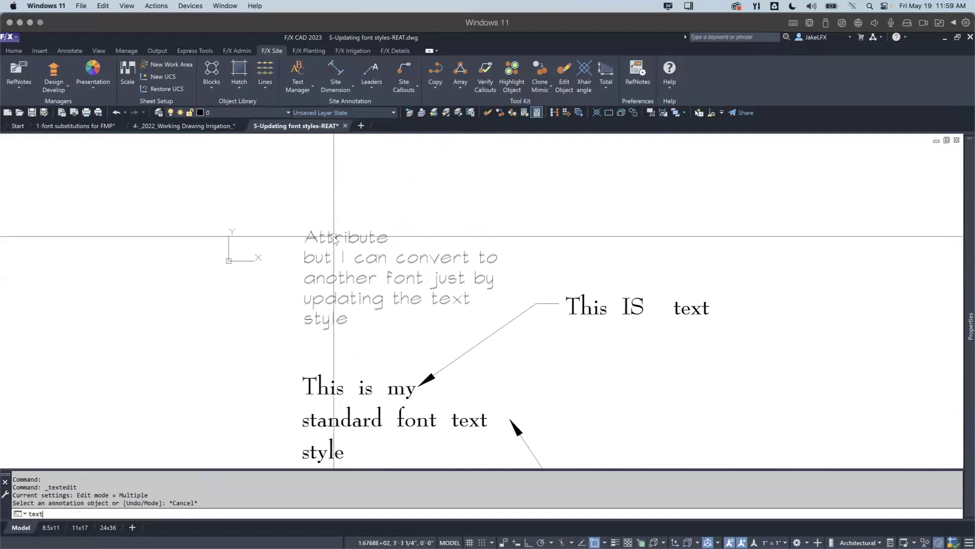
type("2")
right_click(334, 239)
key("Return")
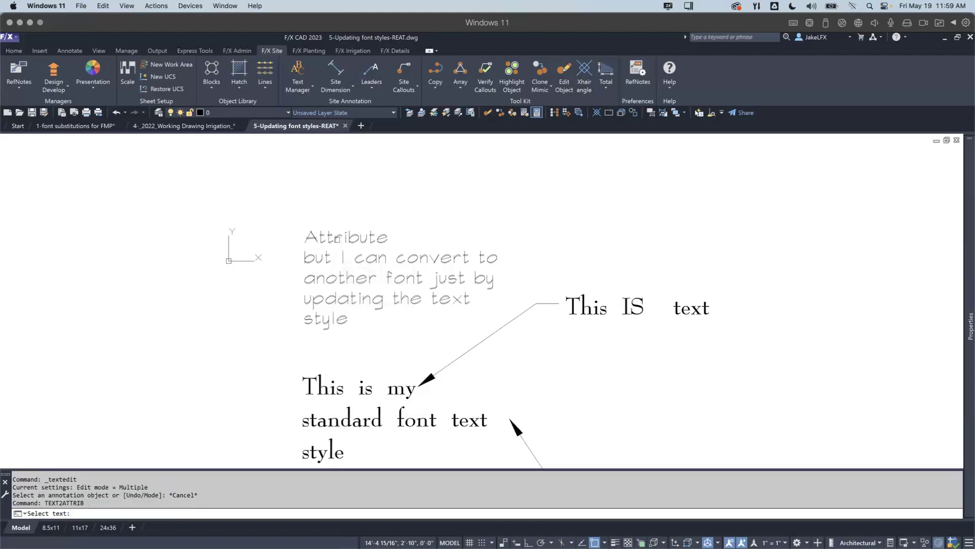
left_click(337, 239)
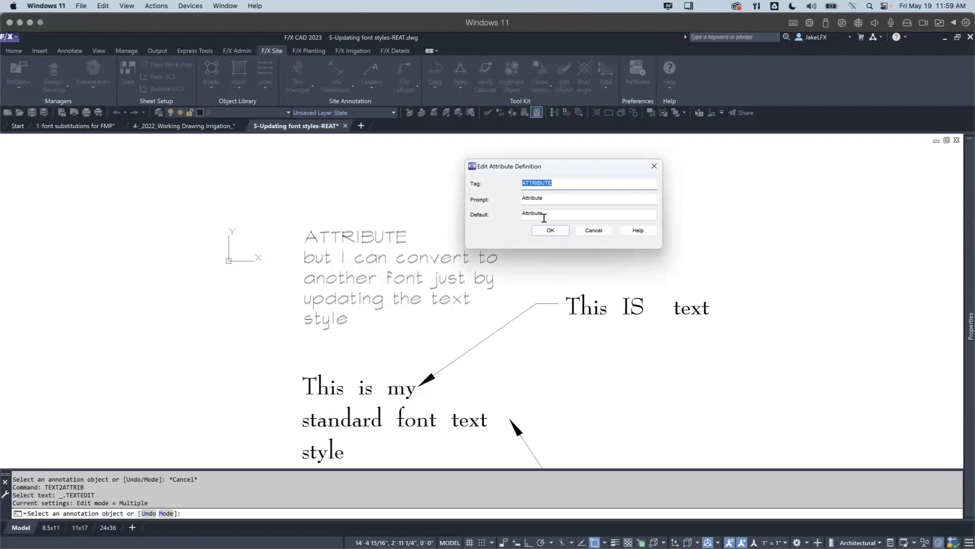
key("Escape")
key("Escape")
key("Escape")
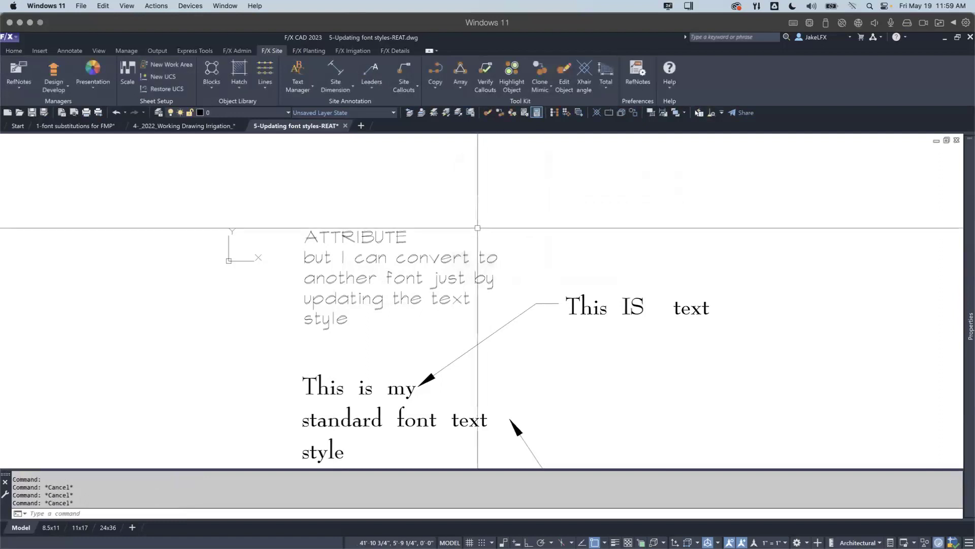
scroll(446, 244, "down", 4)
scroll(433, 289, "up", 4)
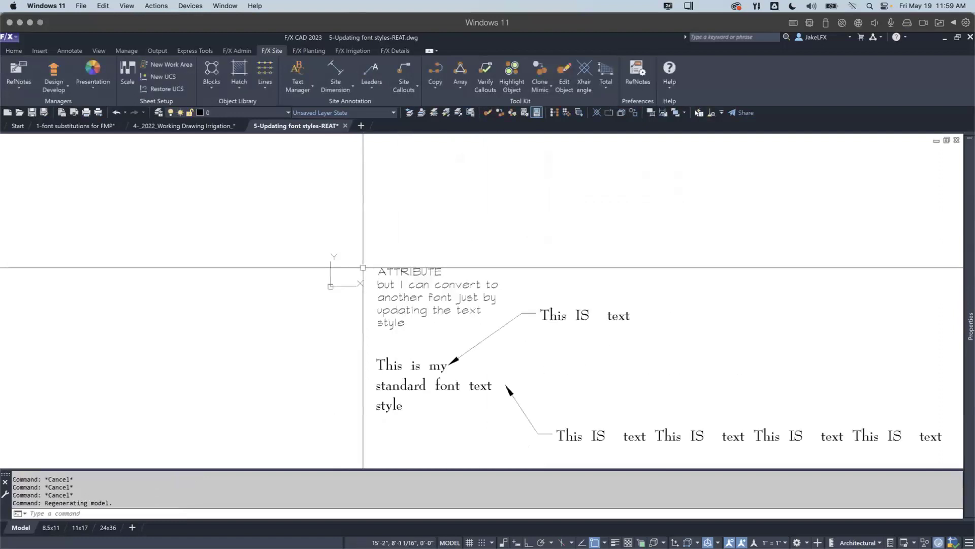
middle_click_drag(433, 288, 414, 276)
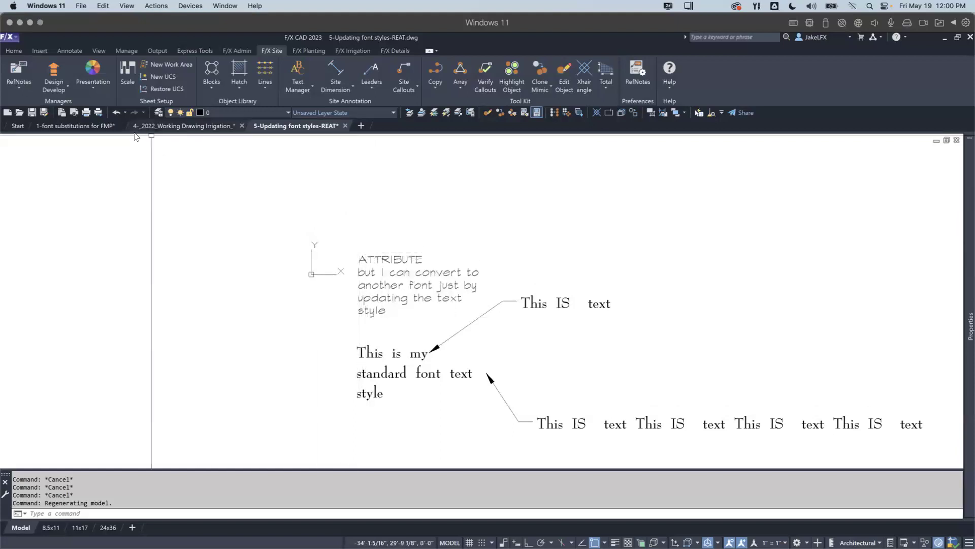
Close the 5-Updating font styles-REAT and 4-_2022_Working Drawing Irrigation_ drawings without saving changes.
left_click(345, 126)
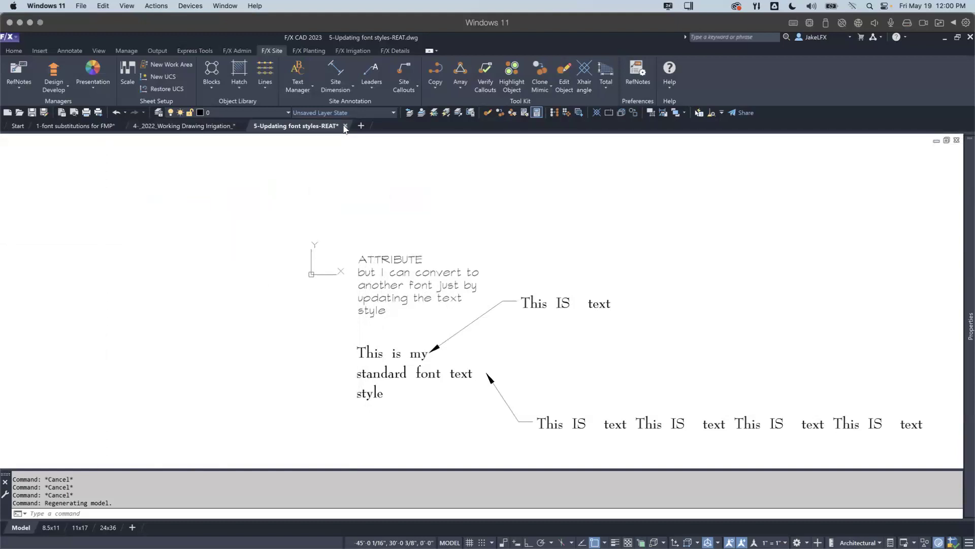
left_click(516, 318)
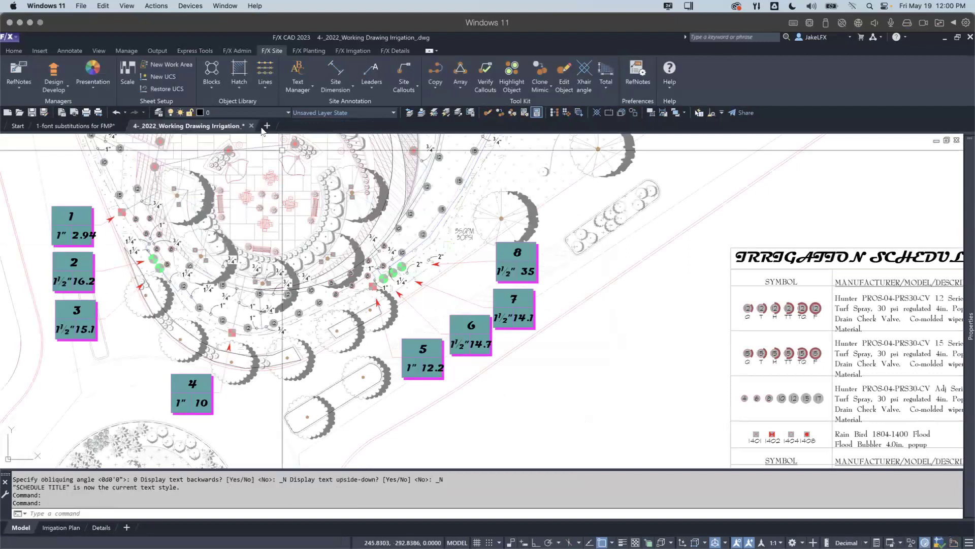
left_click(251, 125)
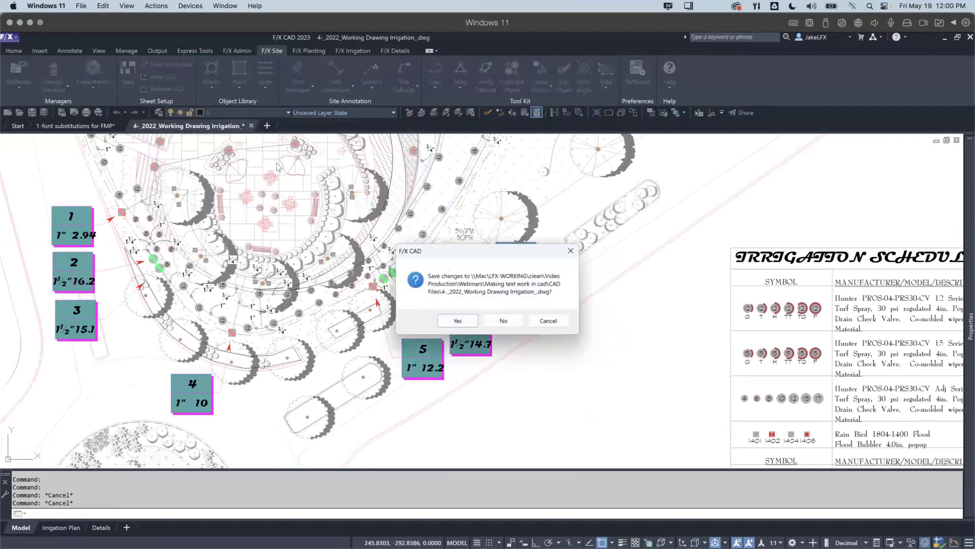
left_click(503, 321)
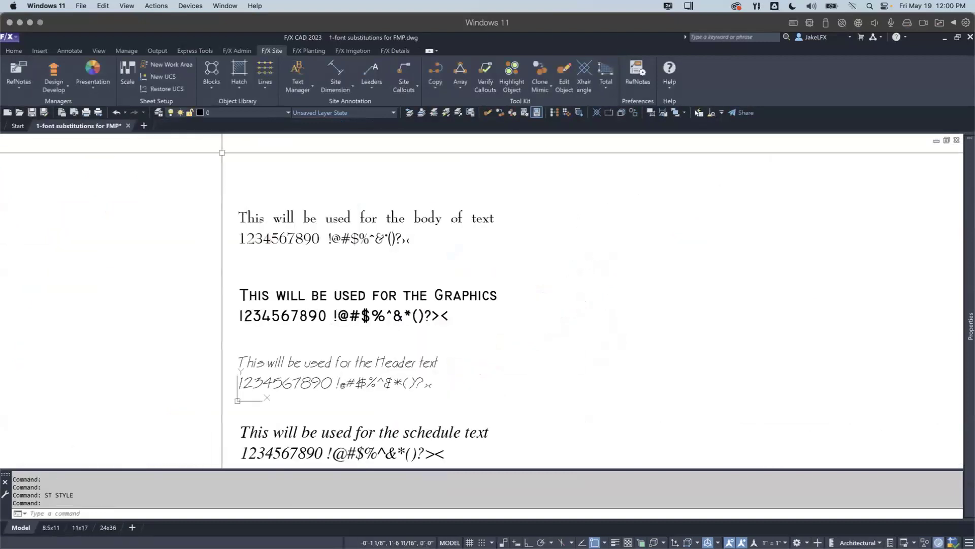
Try the Text Styles action with the 2013 save format in BatchMan, and close it without running the batch.
left_click(237, 50)
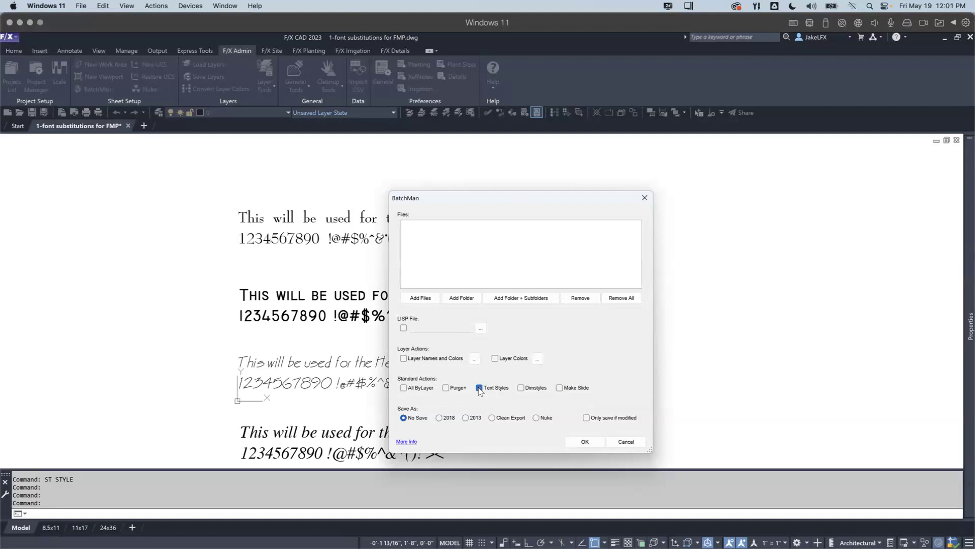
left_click(467, 418)
left_click(645, 198)
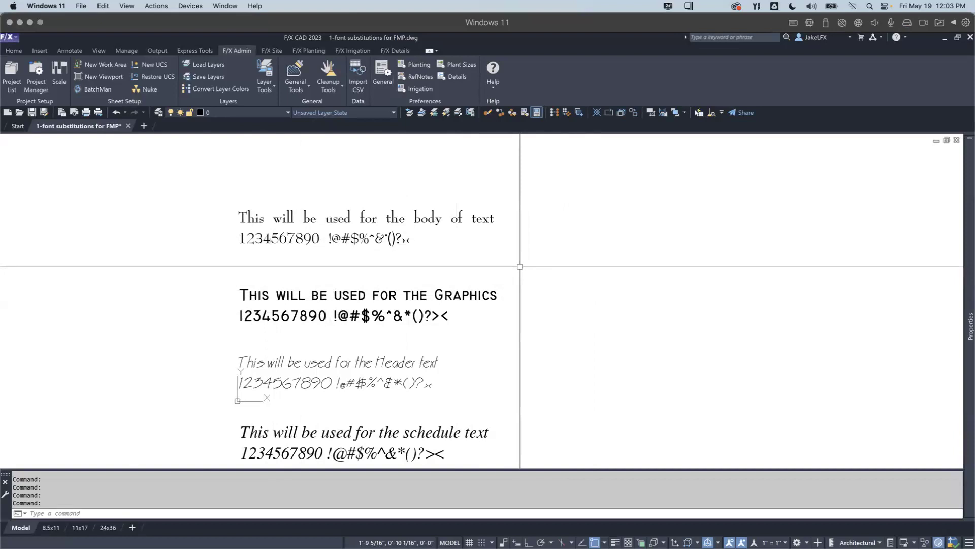
key("Escape")
key("Escape")
key("Escape")
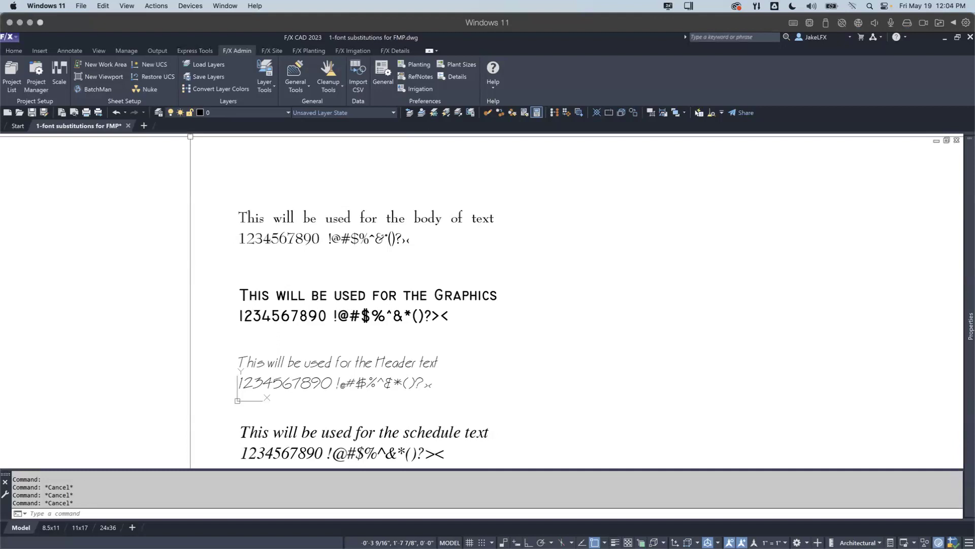
left_click(28, 513)
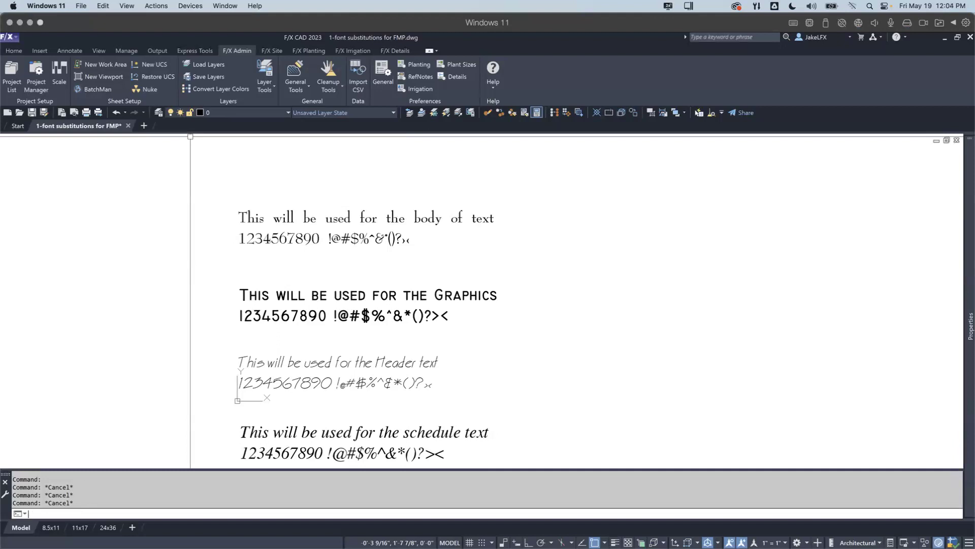